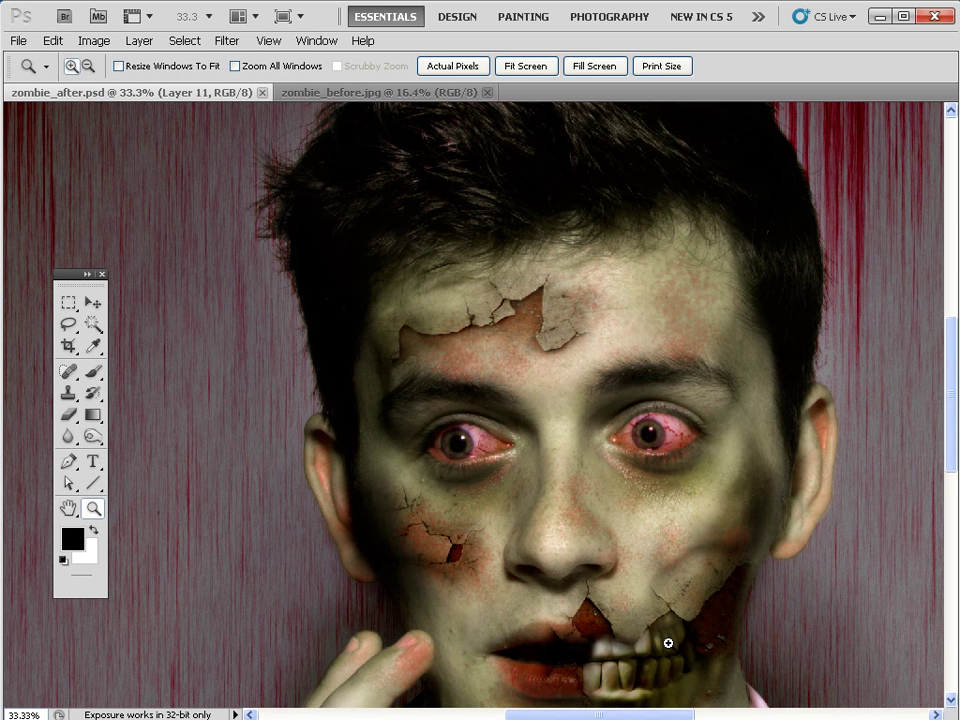
Examine the finished zombie portrait and its layer stack in zombie_after.psd
drag(648, 656, 628, 450)
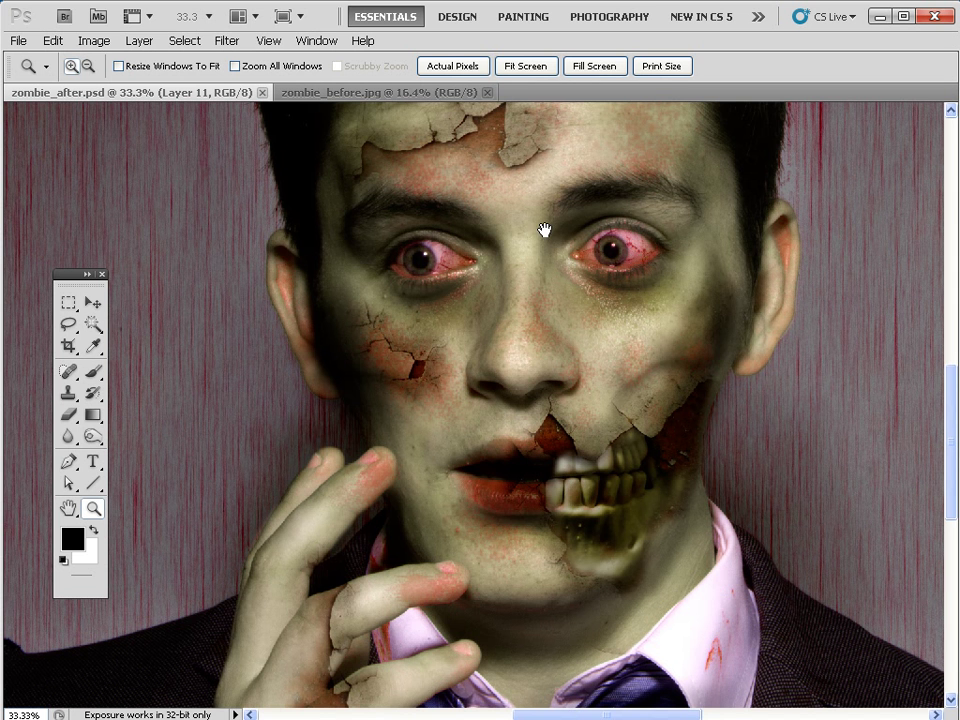
scroll(544, 227, up, 5)
scroll(443, 257, up, 3)
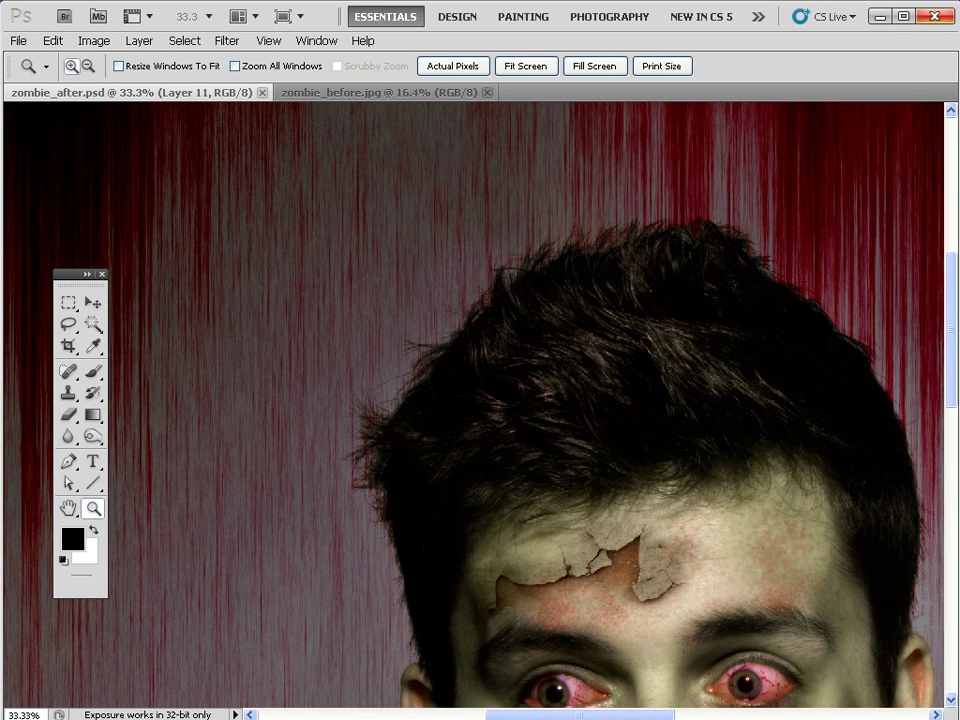
mouse_move(900, 16)
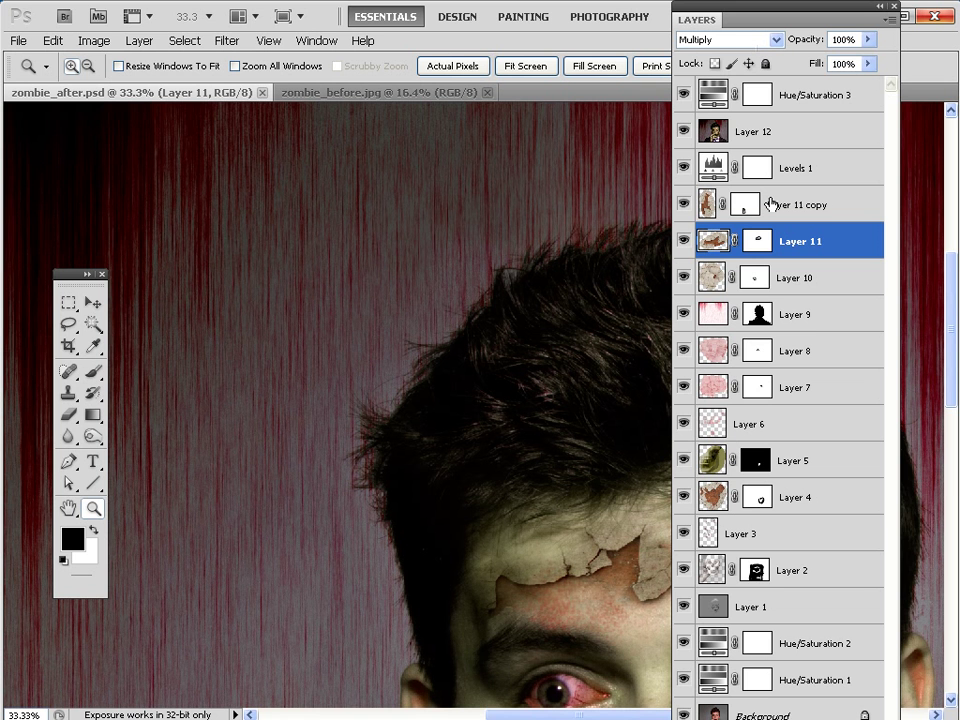
Open zombie_before.jpg in Liquify and push the cheek opposite the raised hand inward with the Forward Warp tool
key(ctrl+Tab)
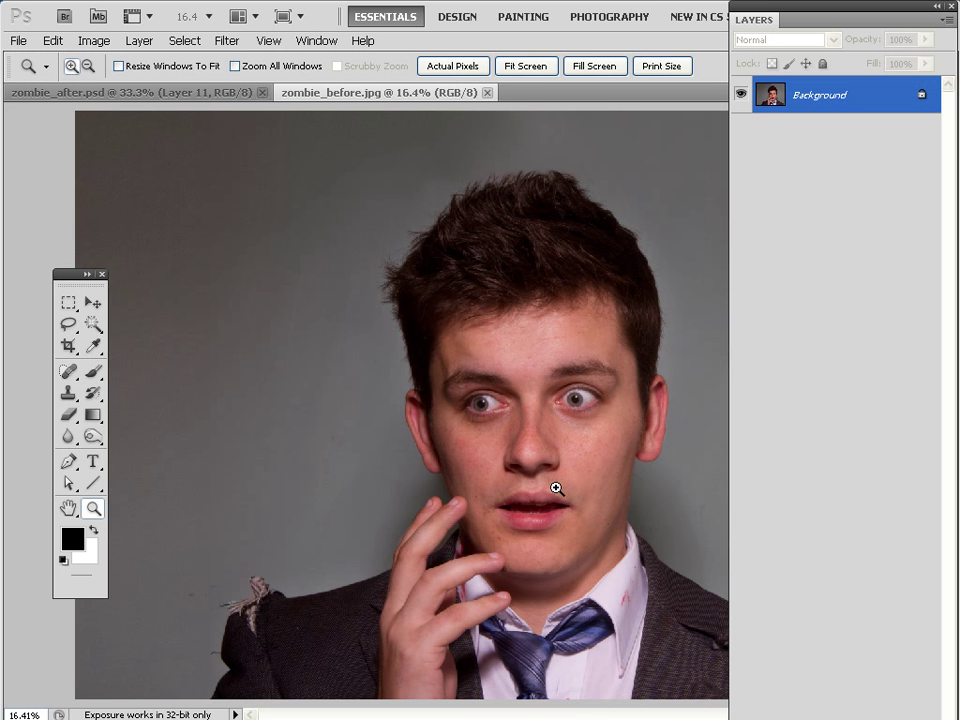
click(227, 41)
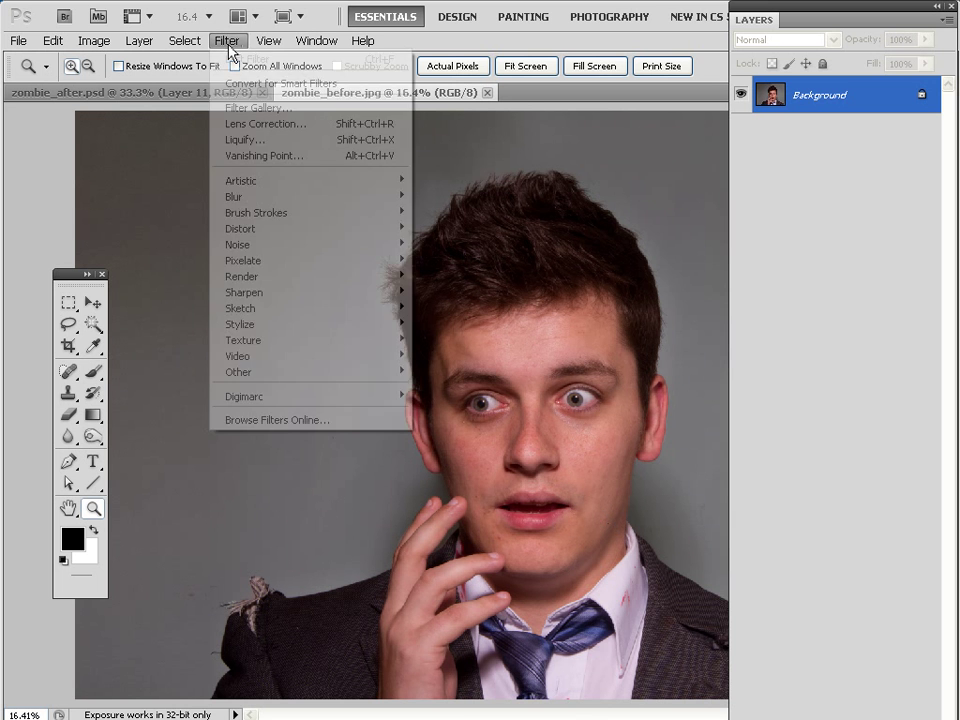
click(238, 140)
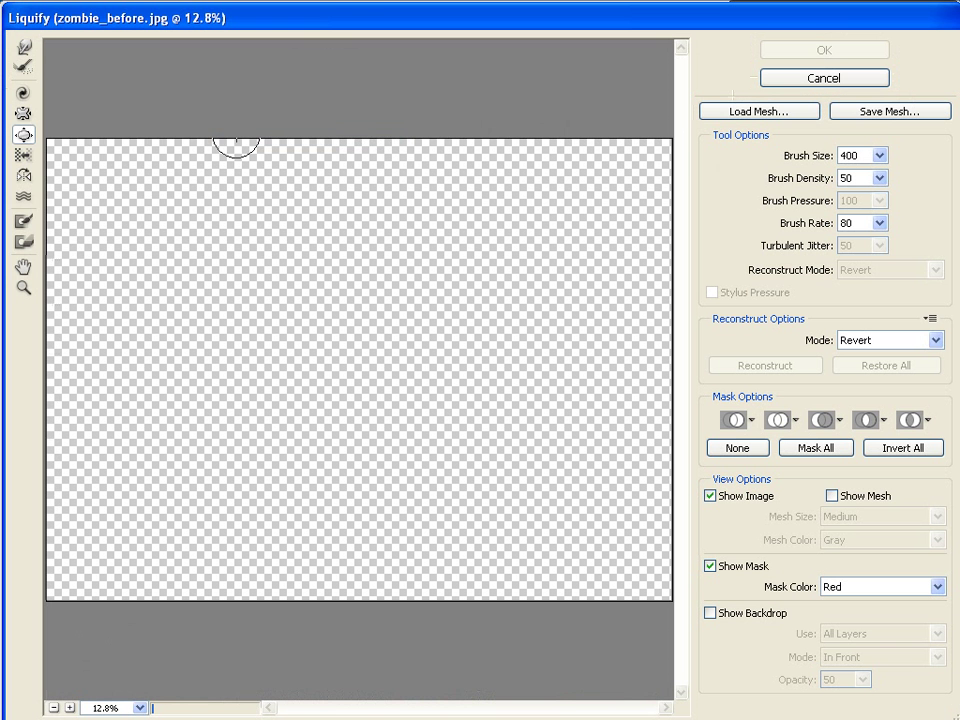
click(25, 48)
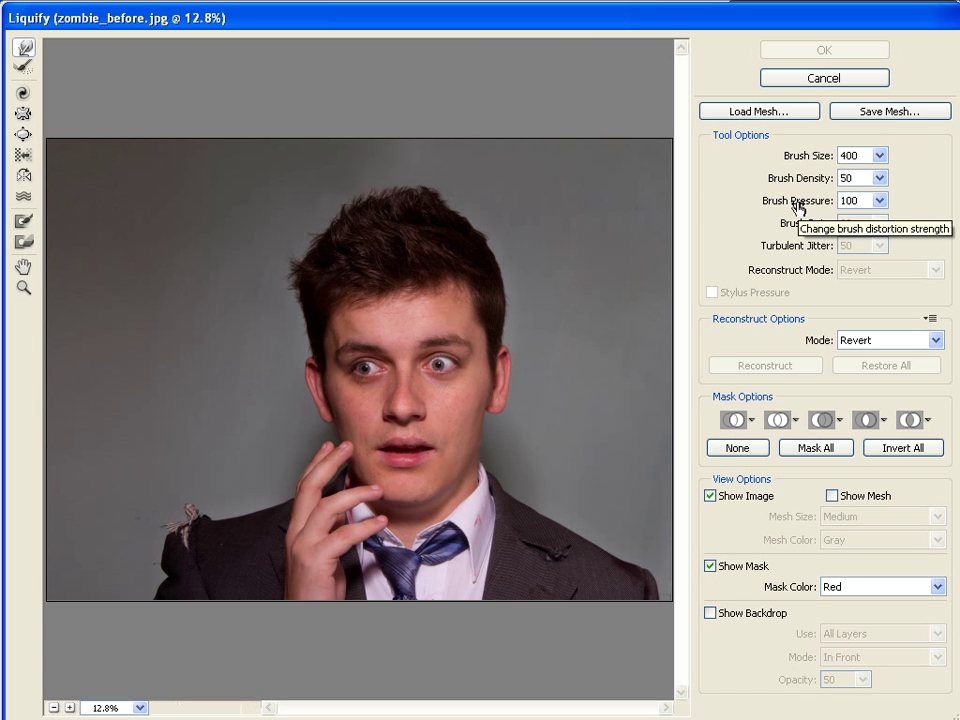
click(497, 437)
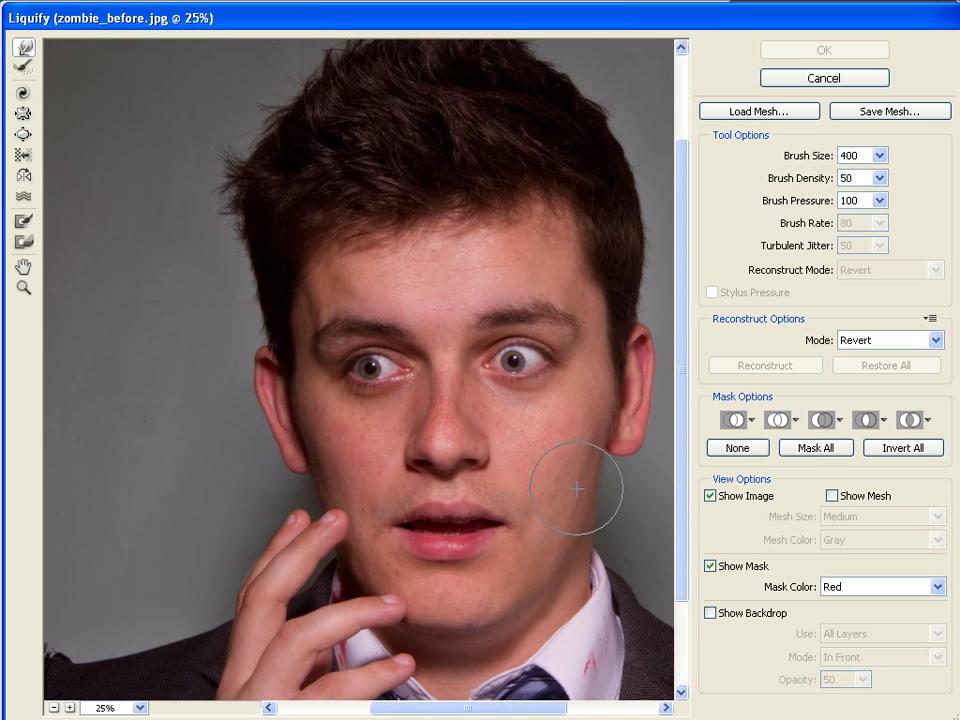
drag(596, 495, 593, 494)
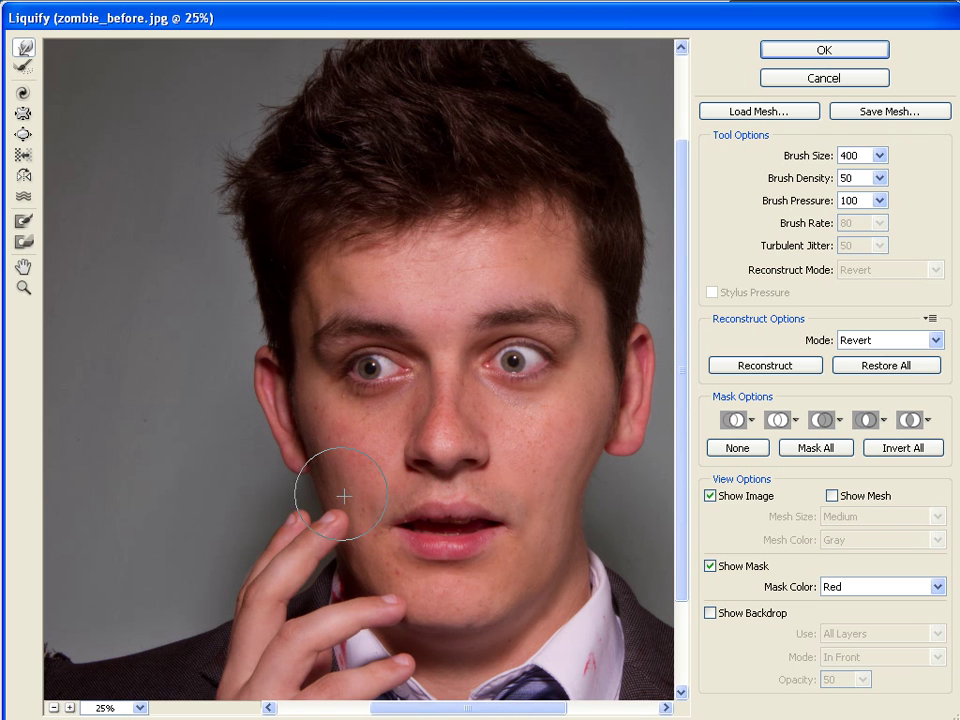
Reduce the Forward Warp brush size to 356 and apply the Liquify distortion to the portrait
key(bracketleft)
key(bracketleft)
key(bracketleft)
key(bracketleft)
key(bracketleft)
key(bracketleft)
key(bracketleft)
key(bracketleft)
key(bracketleft)
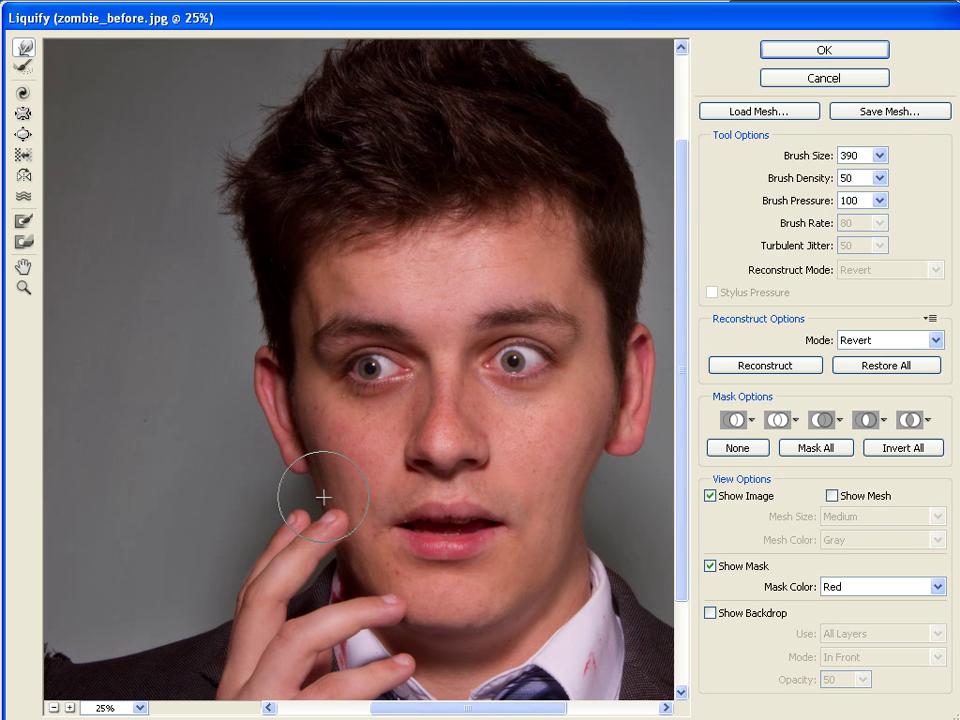
key(bracketleft)
key(bracketleft)
key(bracketleft)
key(bracketleft)
key(bracketleft)
key(bracketleft)
key(bracketleft)
key(bracketleft)
key(bracketleft)
key(bracketleft)
key(bracketleft)
key(bracketleft)
key(bracketleft)
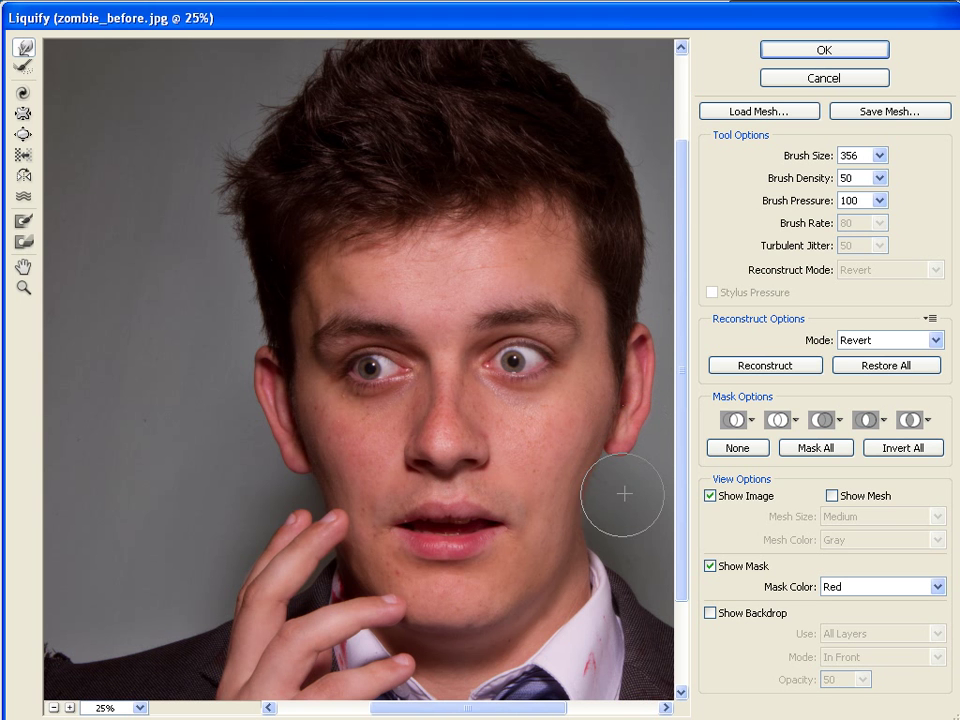
click(838, 51)
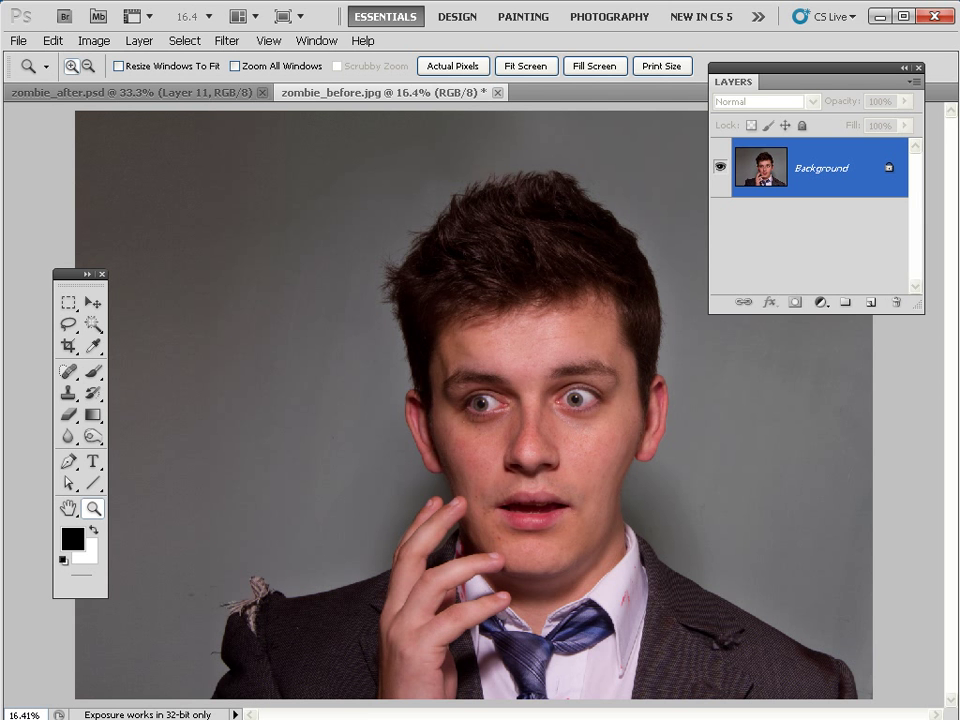
Add a Hue/Saturation adjustment layer above the Background and set the Reds hue to +30
click(820, 303)
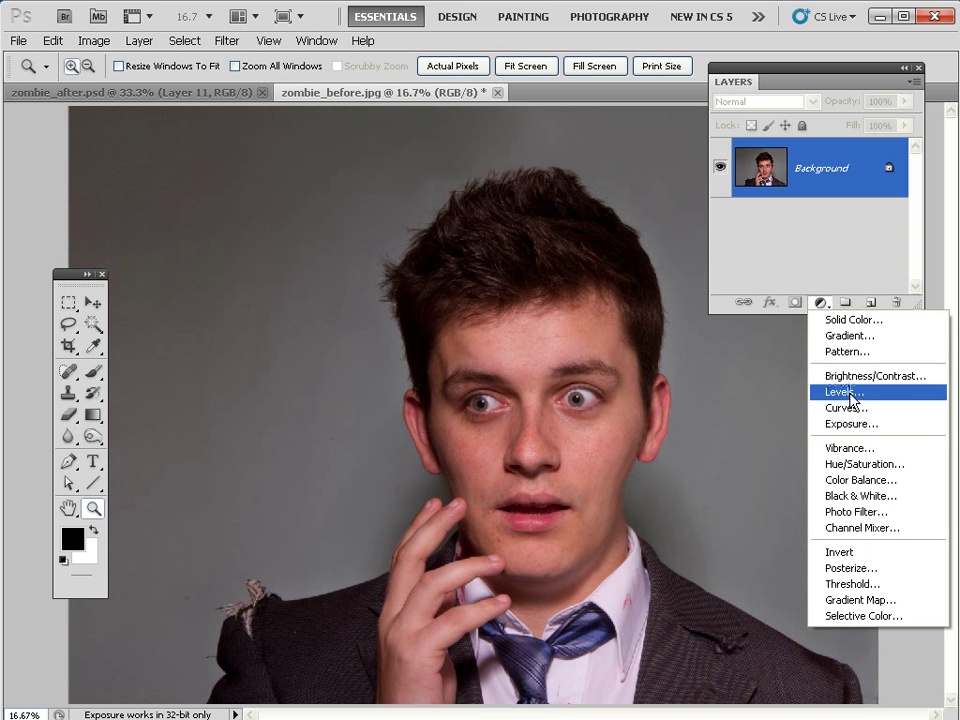
click(867, 467)
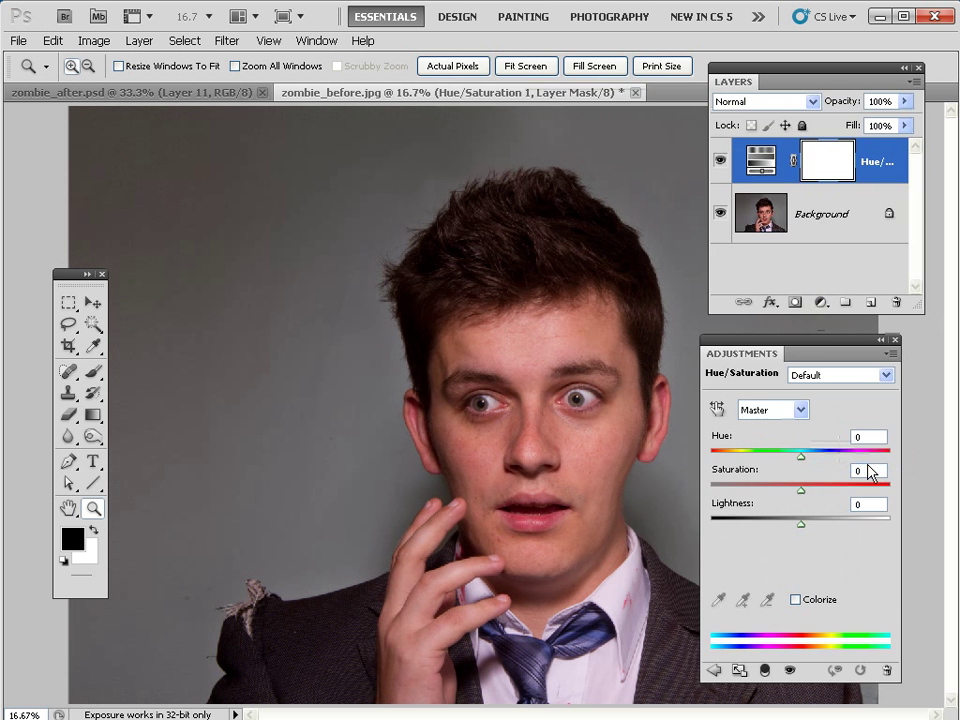
mouse_move(755, 345)
mouse_down()
mouse_move(795, 323)
mouse_move(765, 325)
mouse_up()
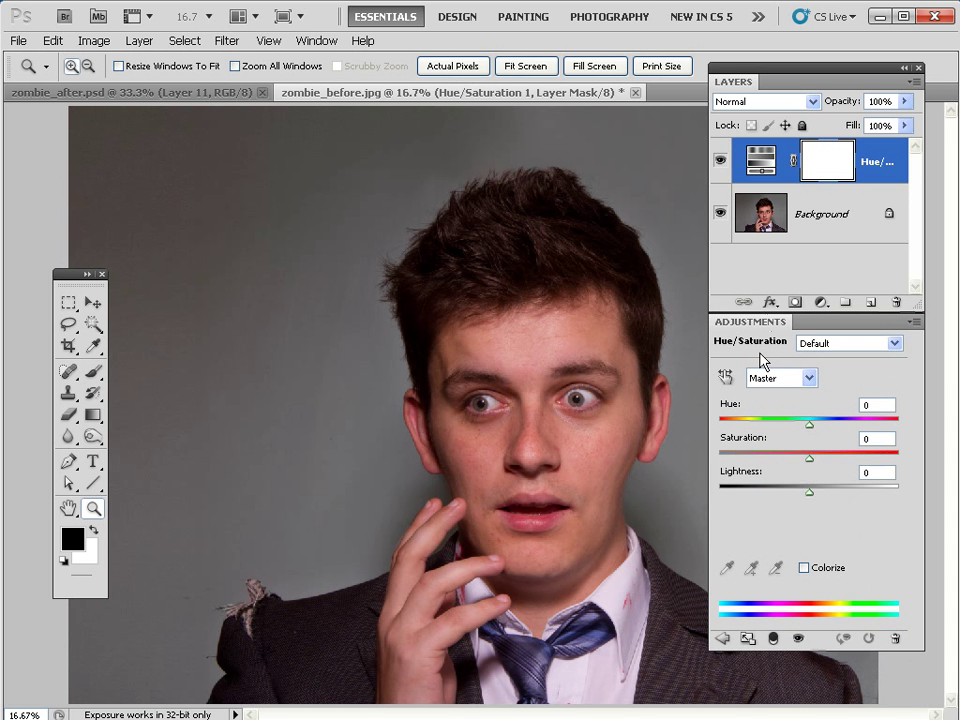
click(775, 383)
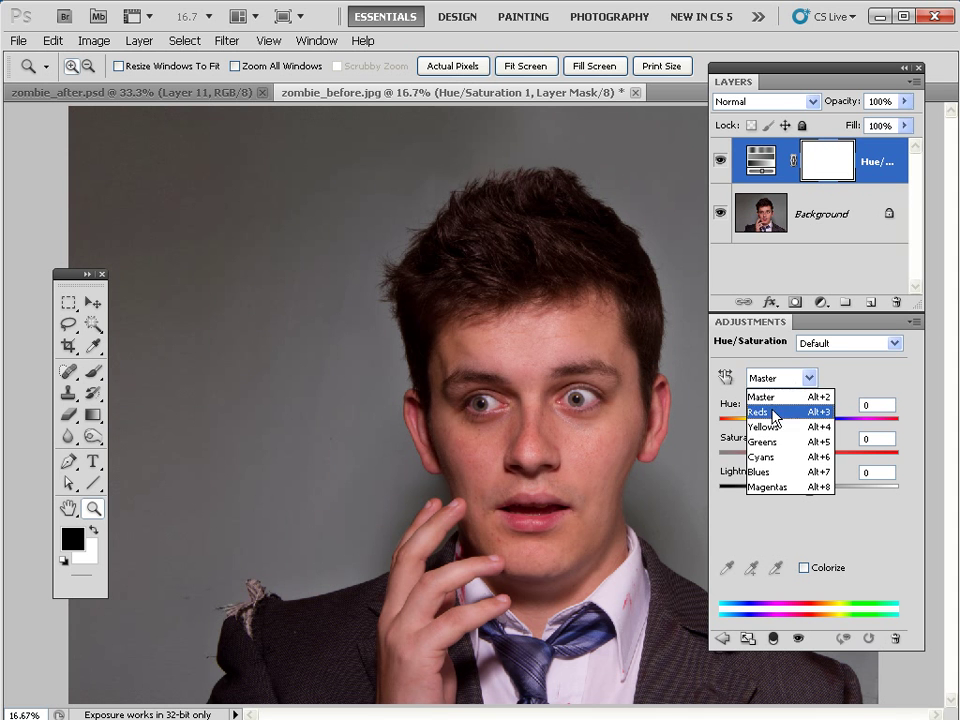
click(772, 412)
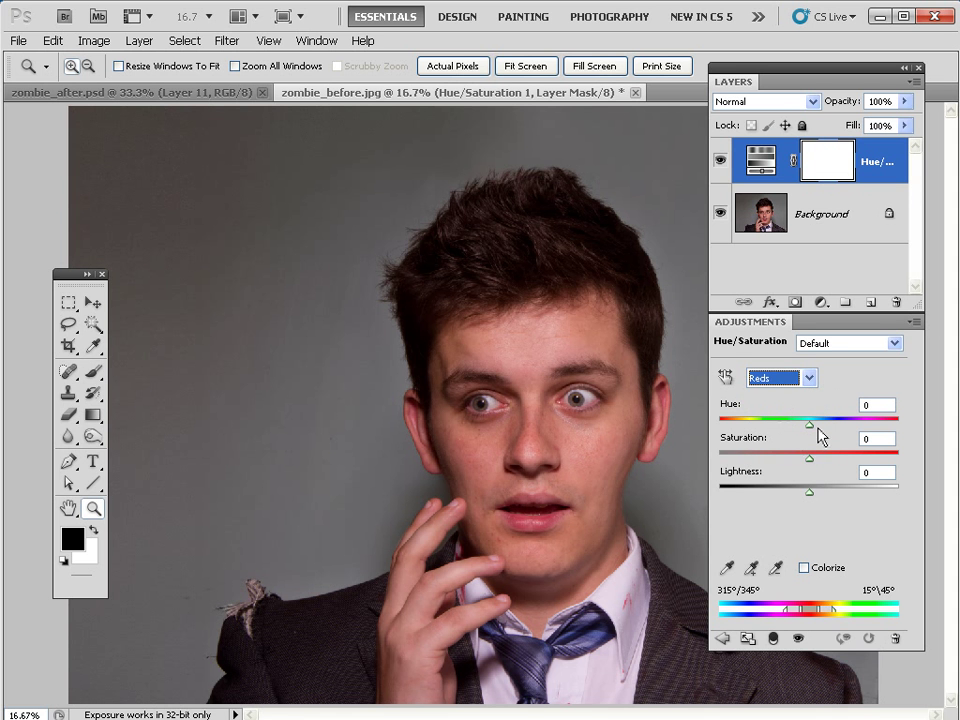
drag(810, 429, 839, 431)
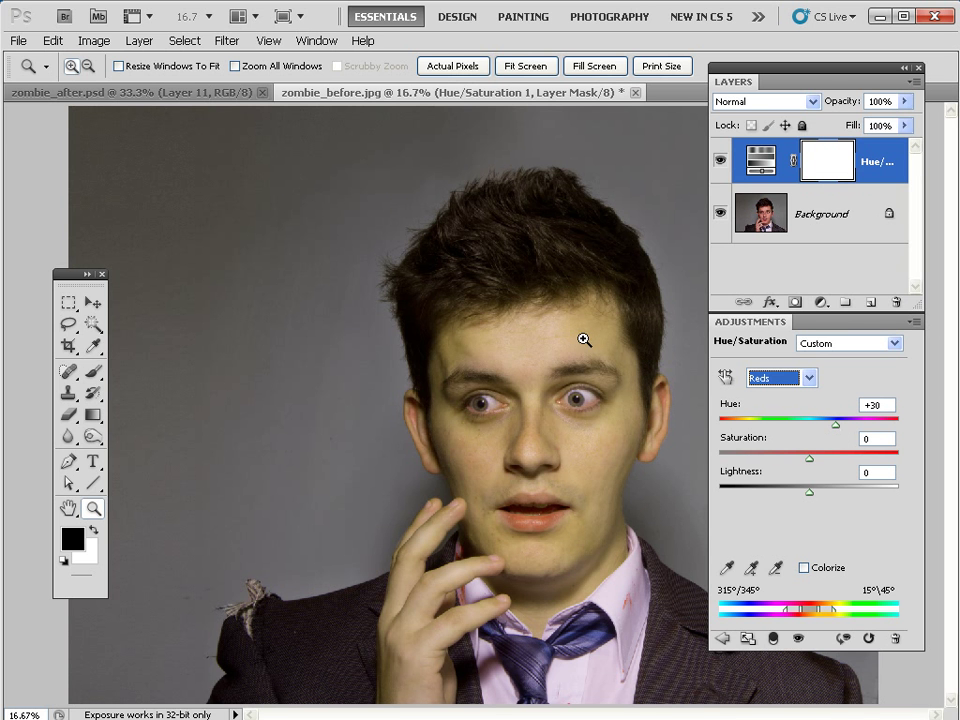
Add a second Hue/Saturation layer with Yellows hue +20 and saturation -10, and lower its opacity to 75%
click(820, 303)
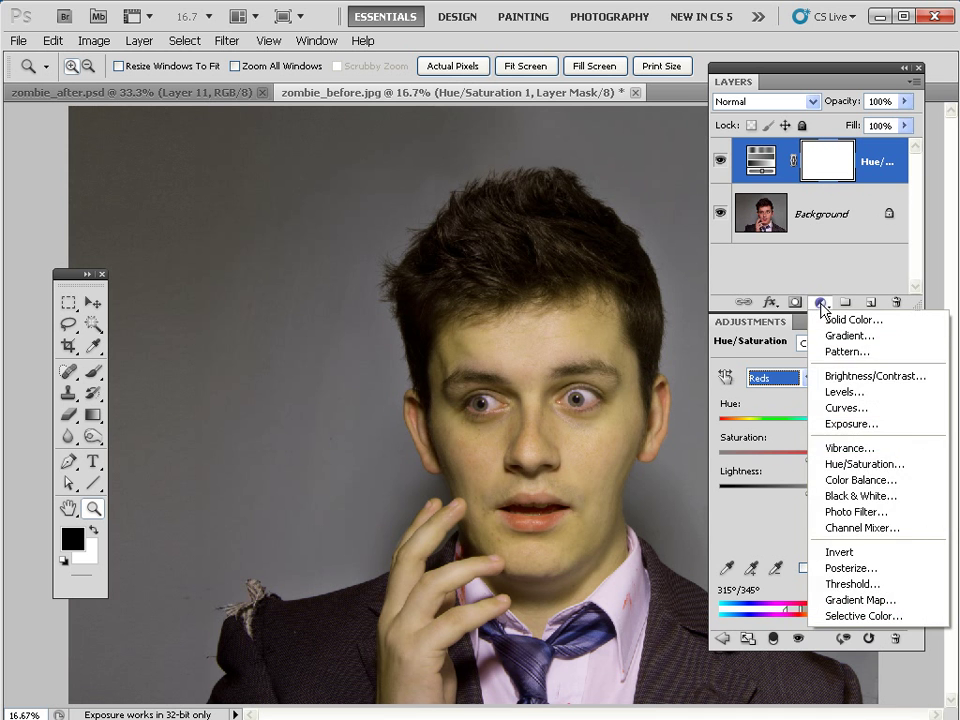
click(850, 465)
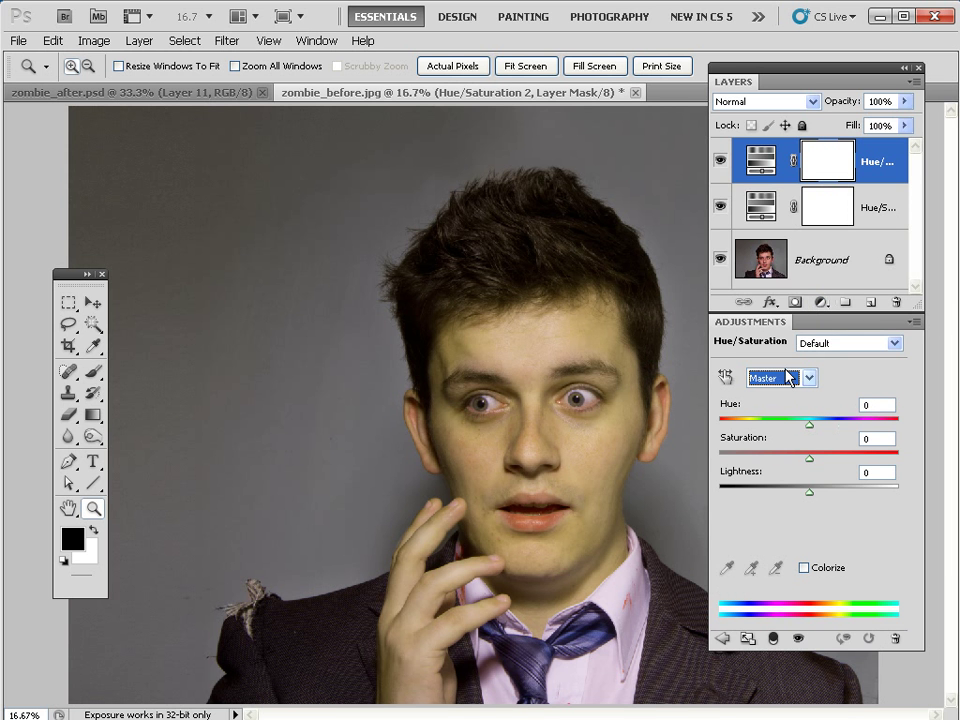
click(788, 376)
click(782, 428)
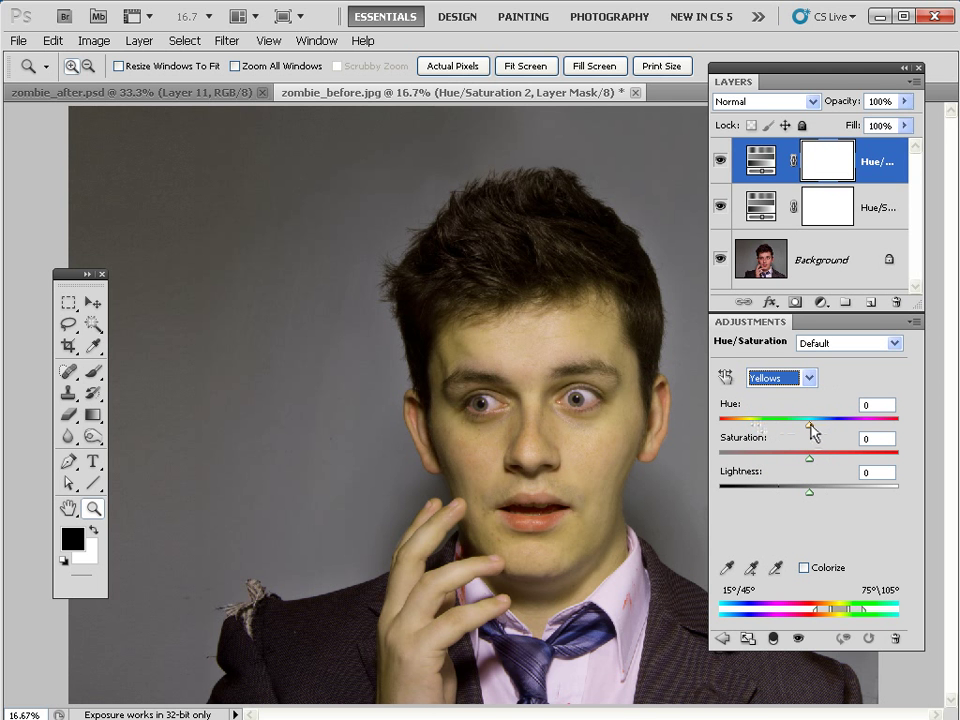
drag(812, 430, 829, 430)
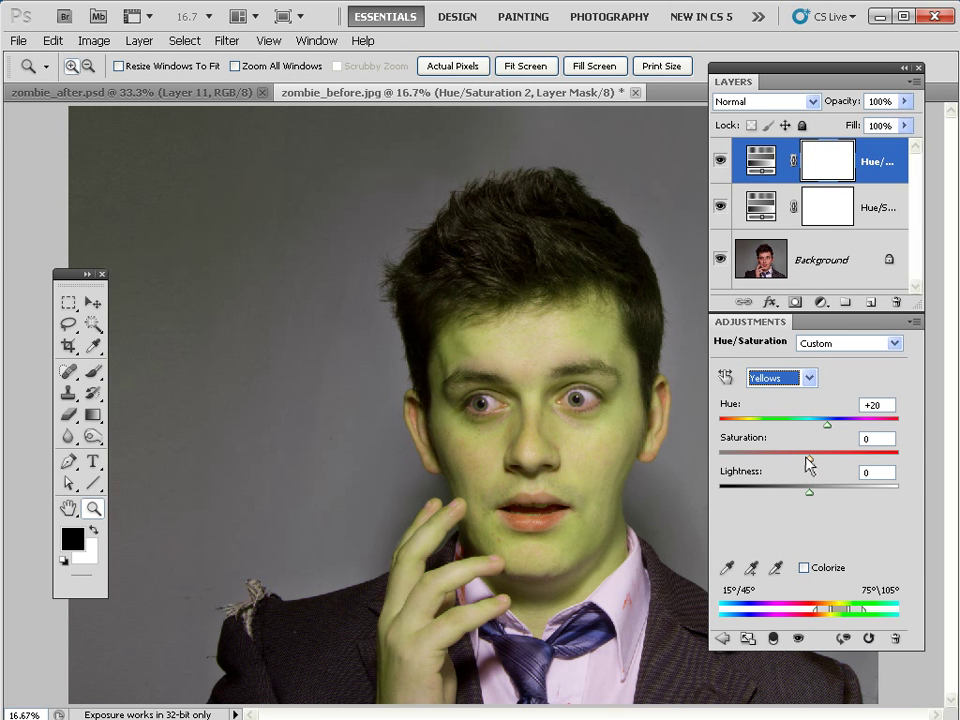
drag(810, 460, 802, 464)
drag(840, 103, 826, 104)
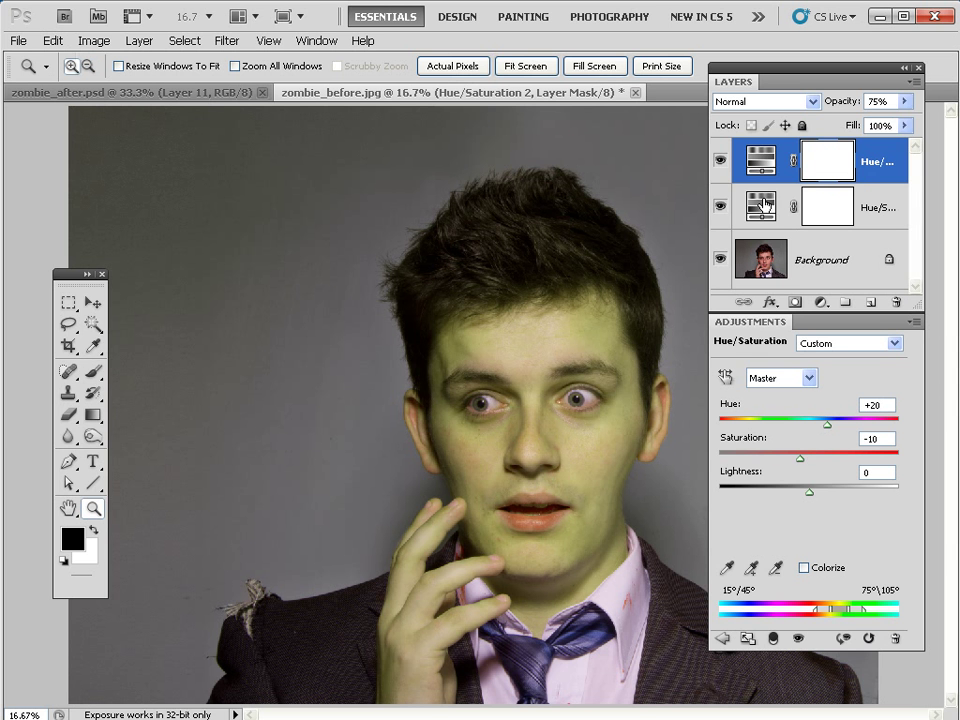
Set the Reds saturation of the first Hue/Saturation layer to -16 and close its adjustment settings
click(765, 204)
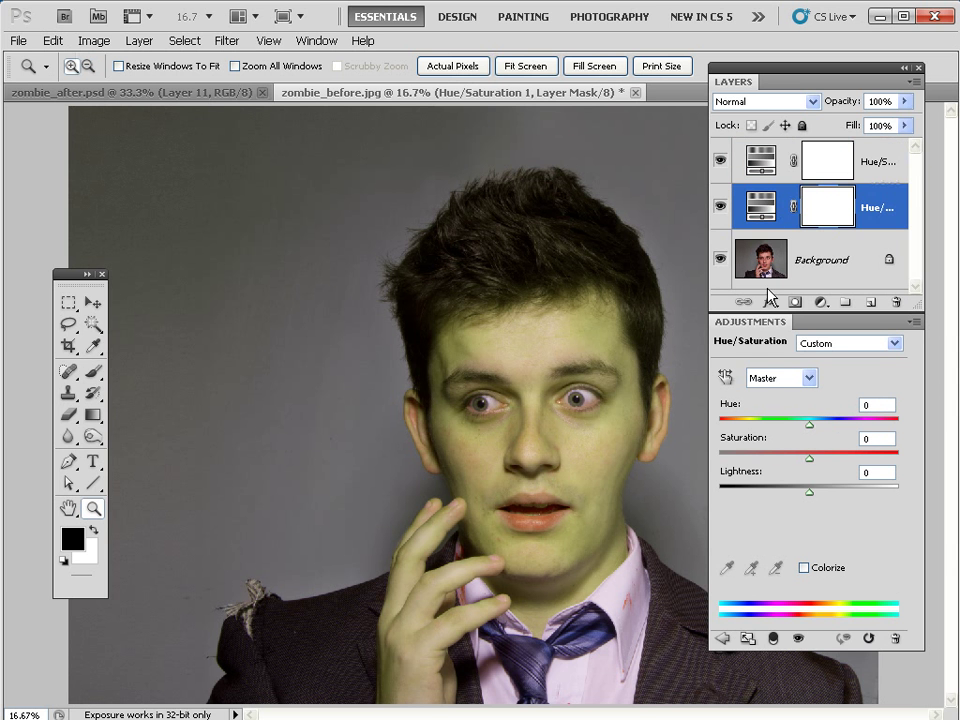
click(765, 378)
click(765, 410)
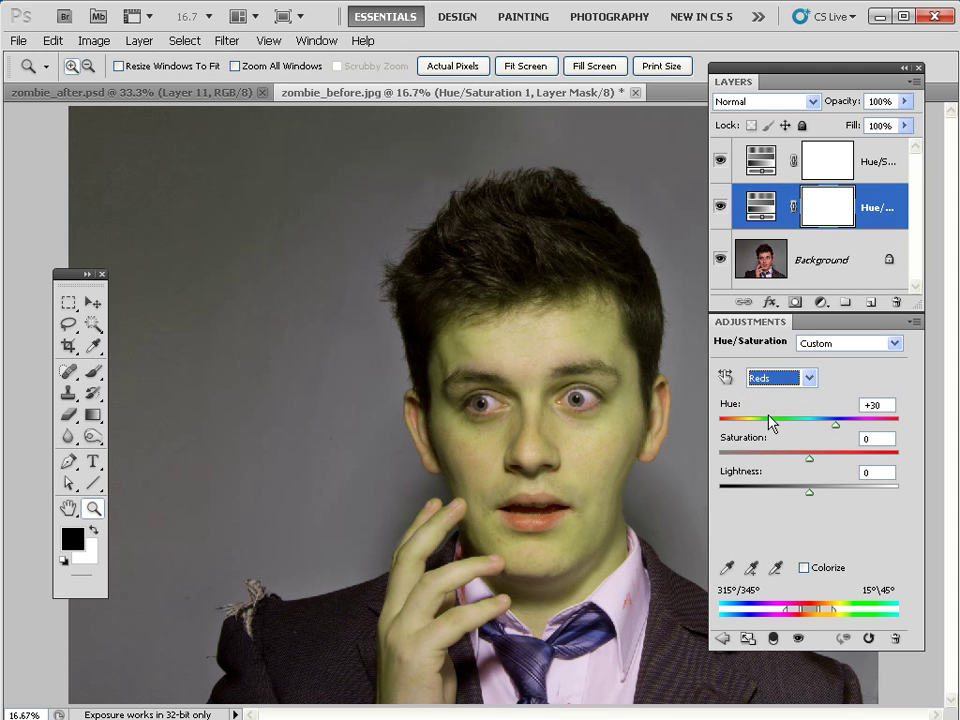
drag(810, 465, 794, 466)
double_click(878, 438)
text(-1)
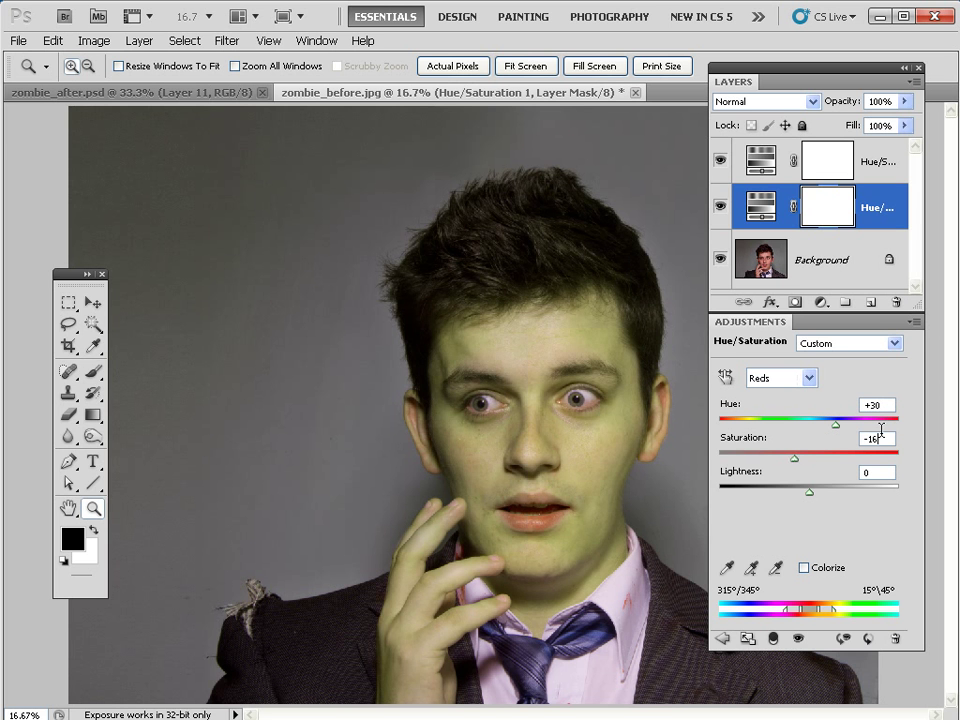
text(6)
drag(735, 336, 730, 377)
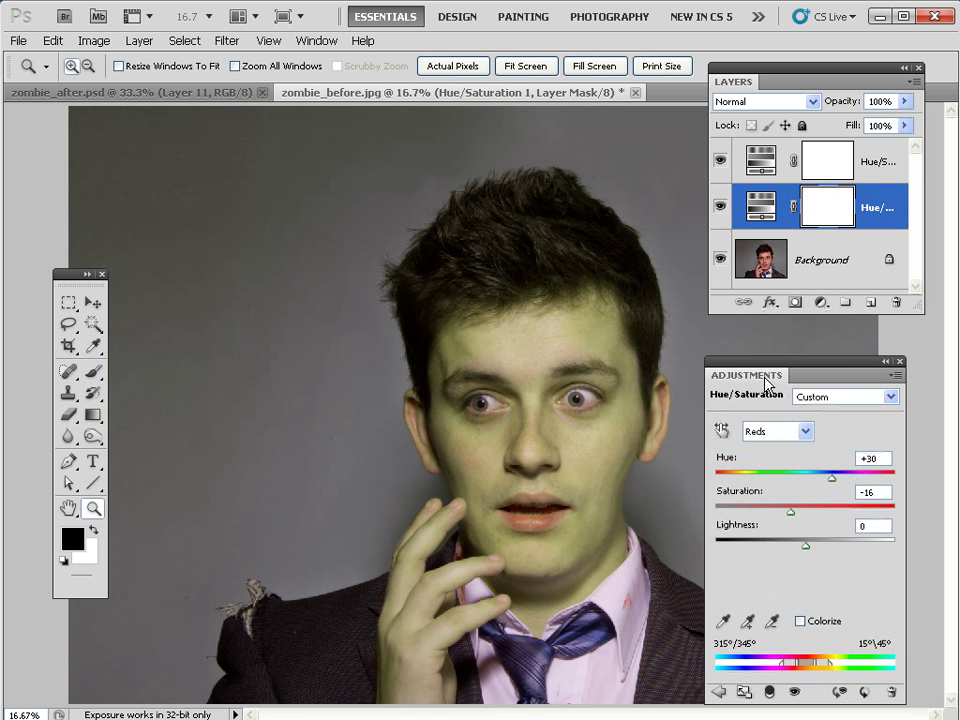
click(899, 363)
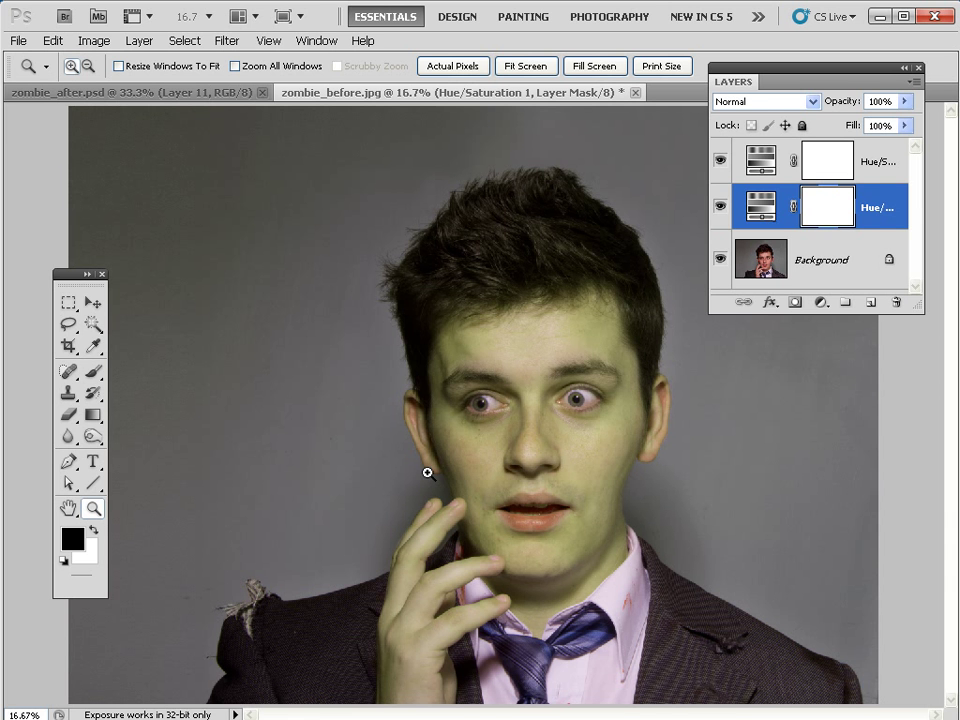
Create a layer filled with 50% gray above both Hue/Saturation layers, using the Overlay blend mode
click(869, 303)
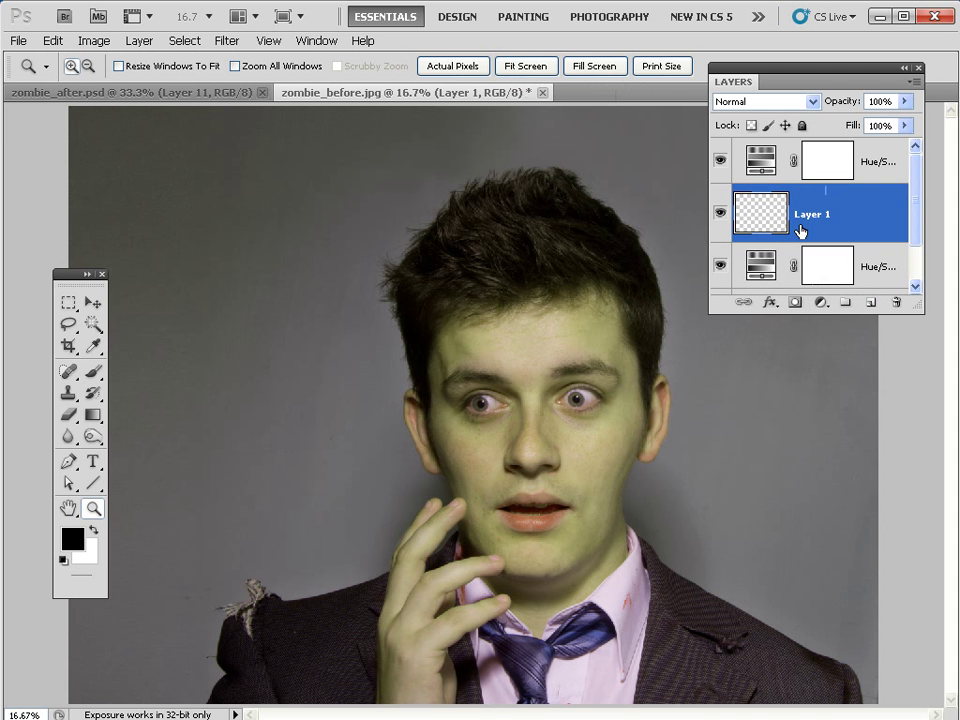
drag(800, 230, 766, 140)
click(48, 39)
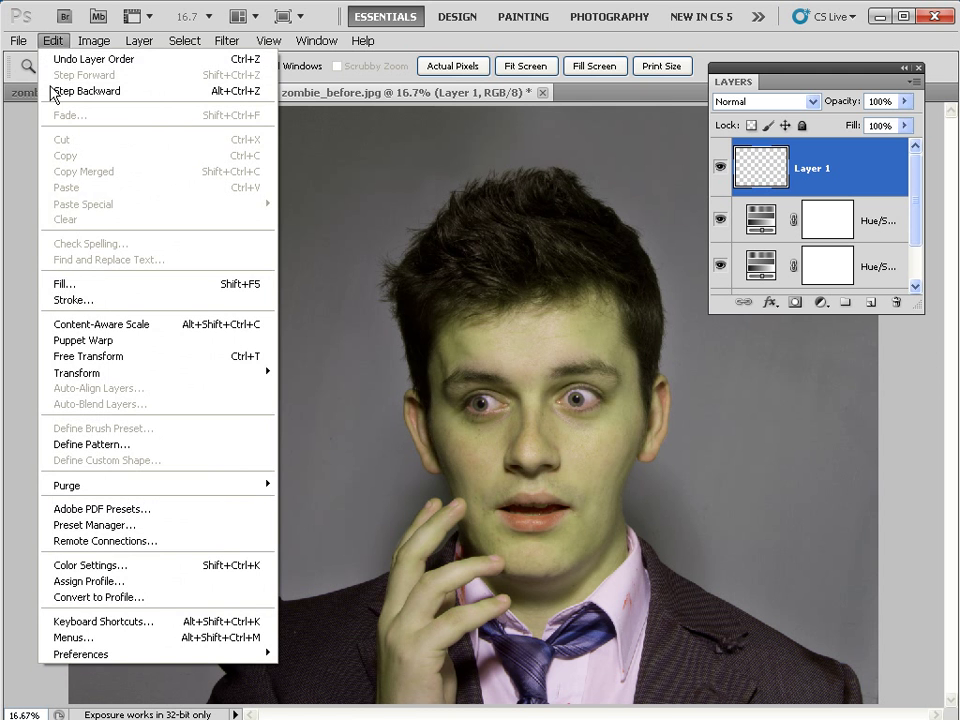
click(75, 285)
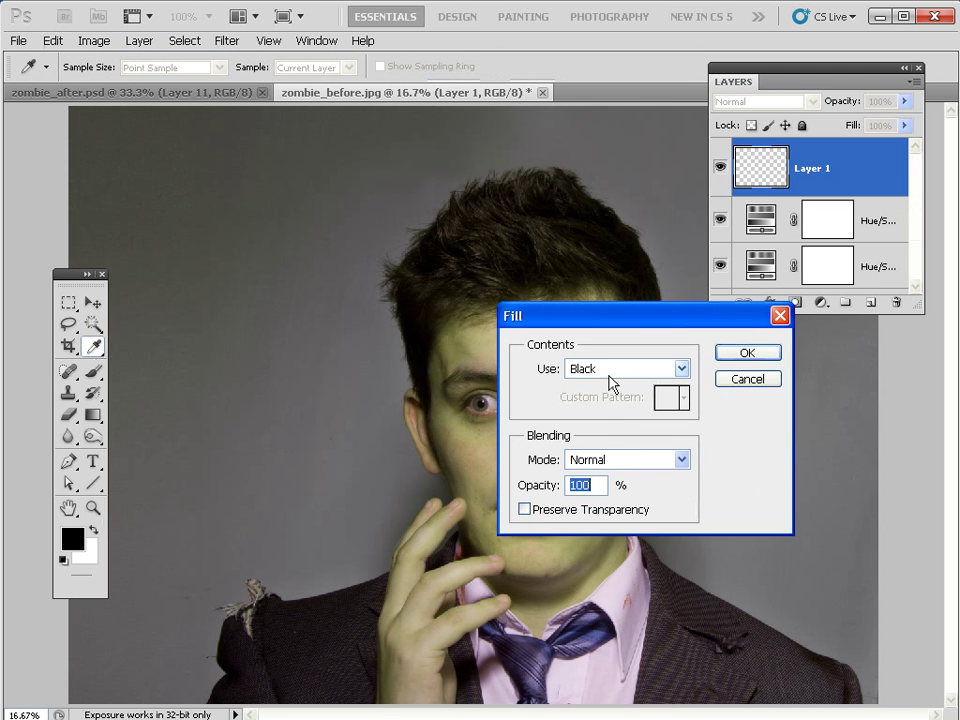
click(610, 374)
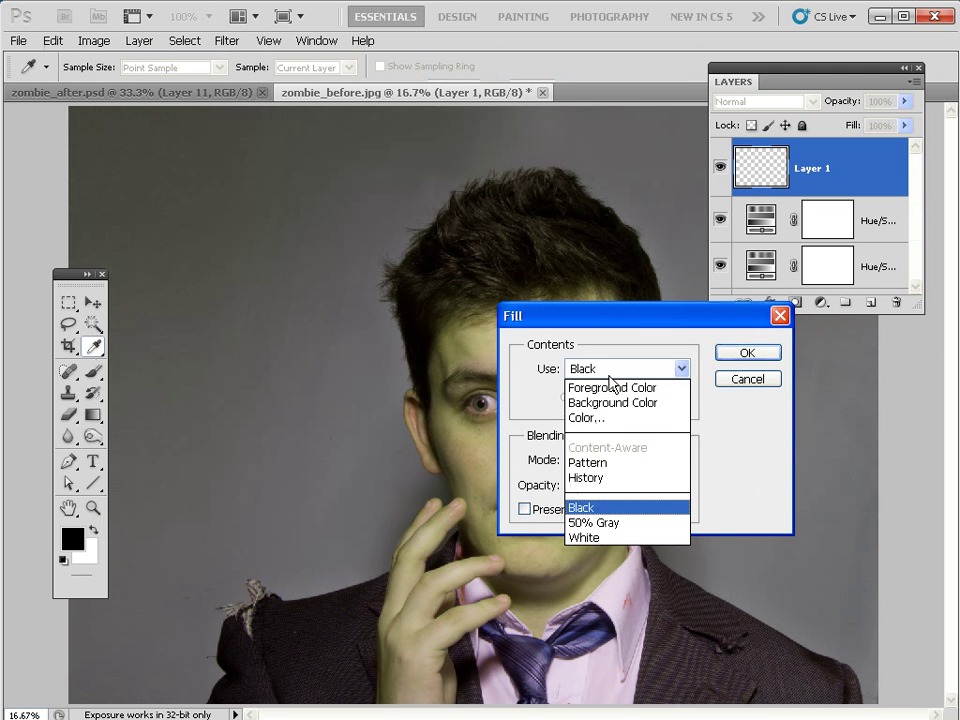
click(618, 522)
click(743, 354)
key(z)
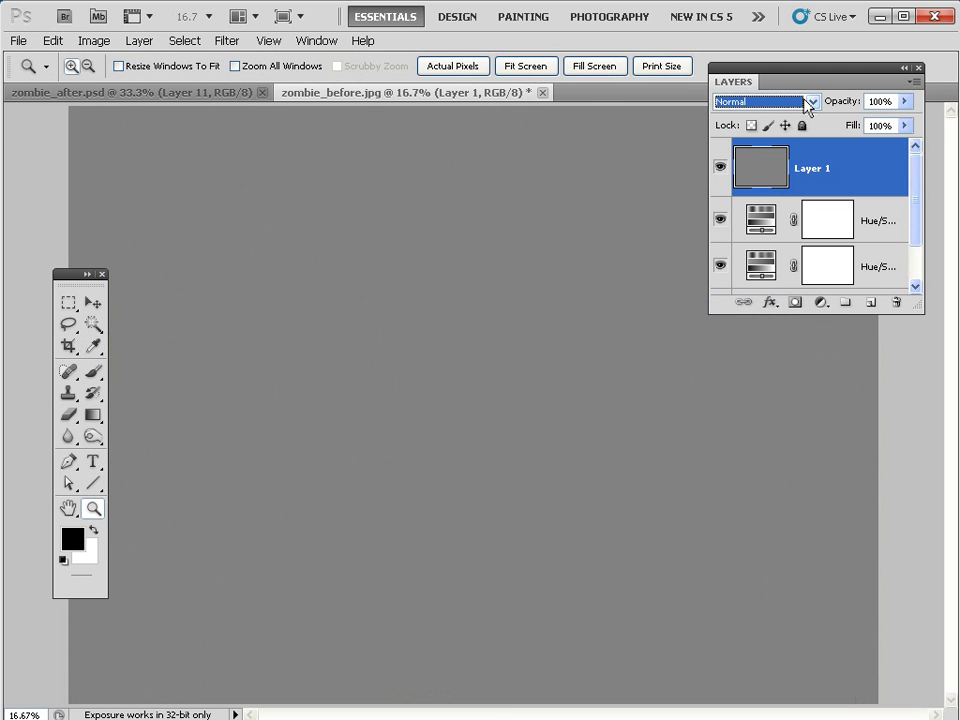
click(808, 102)
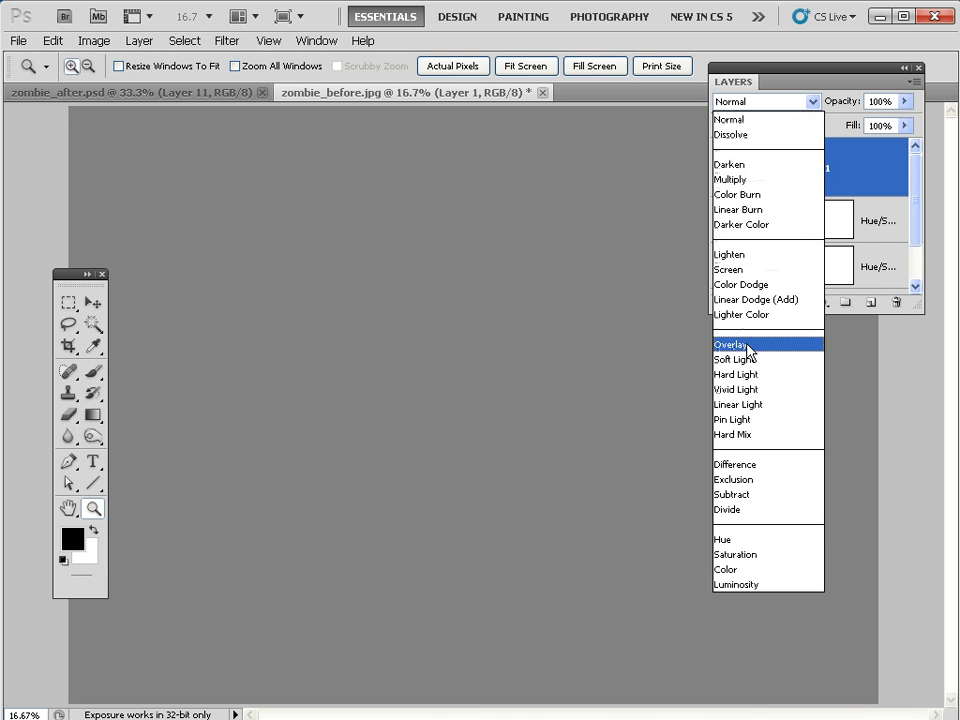
click(746, 345)
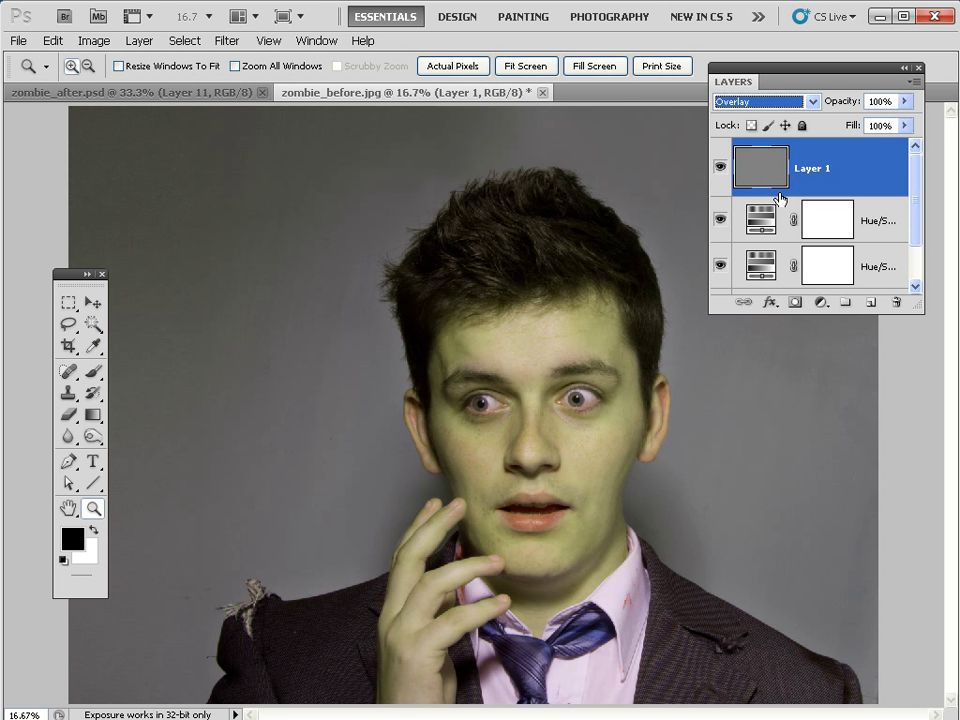
Darken the cheek and both eye sockets on the gray Overlay layer using the Burn tool at 14% exposure with a 200 px brush
alt+click(524, 464)
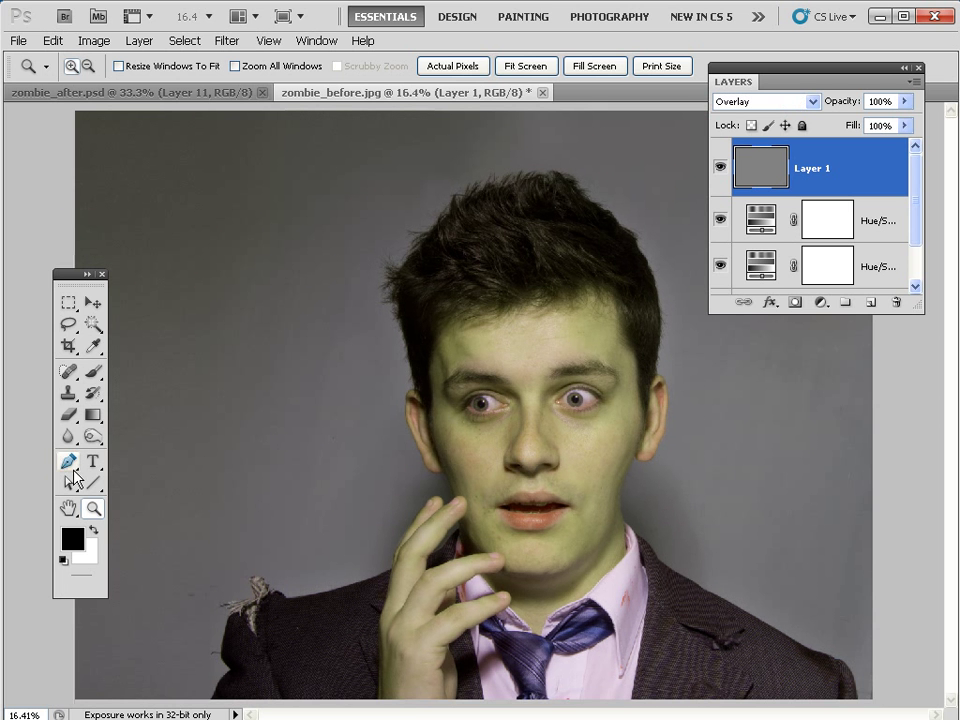
drag(94, 436, 152, 453)
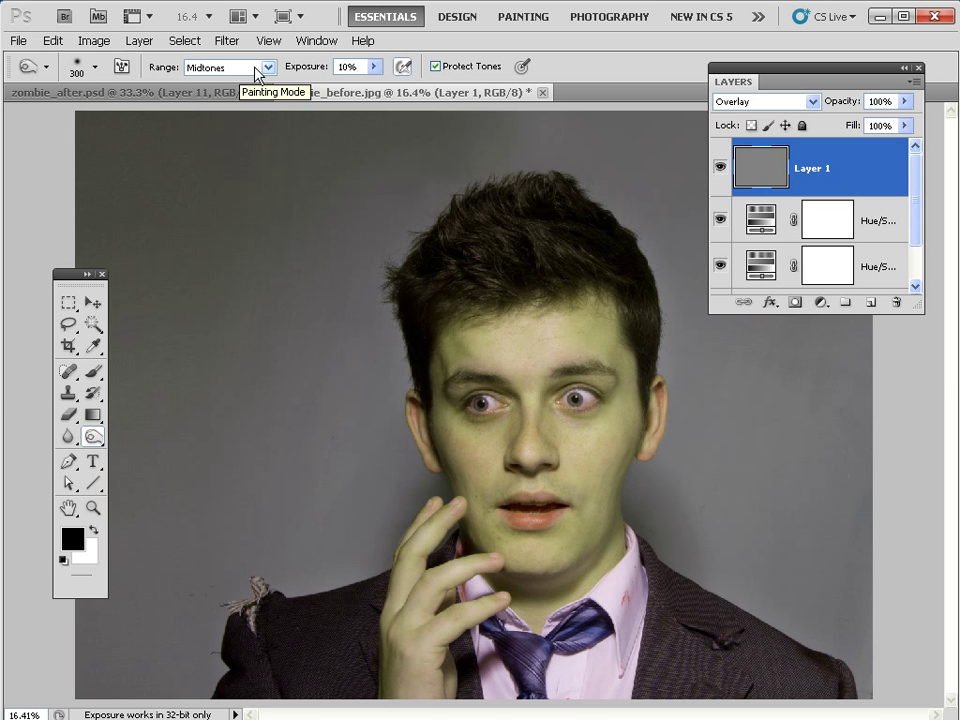
drag(306, 70, 310, 70)
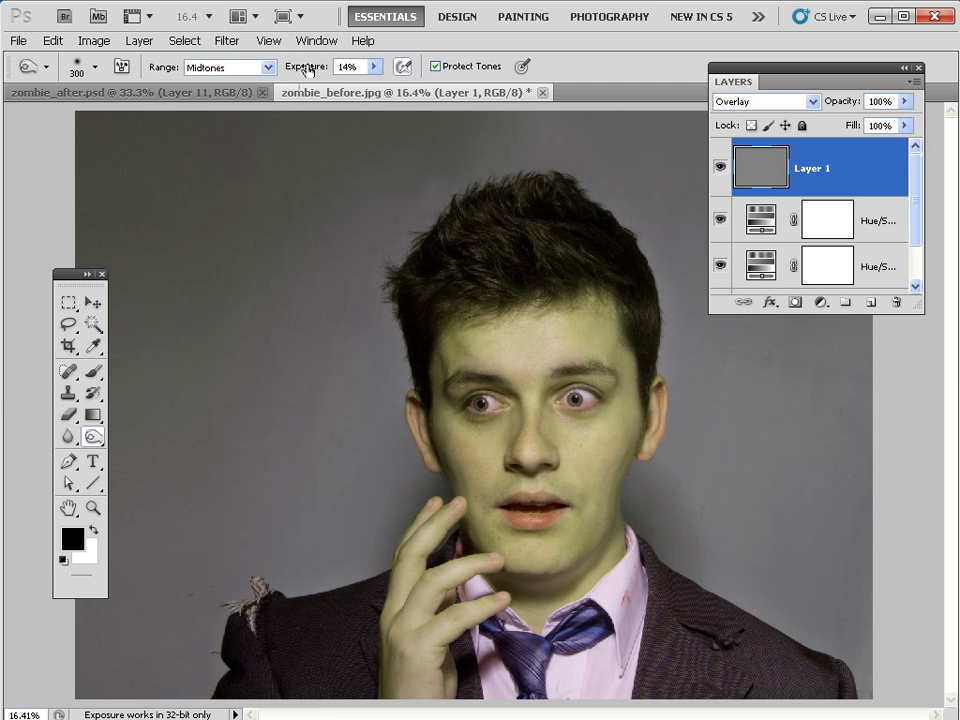
click(80, 70)
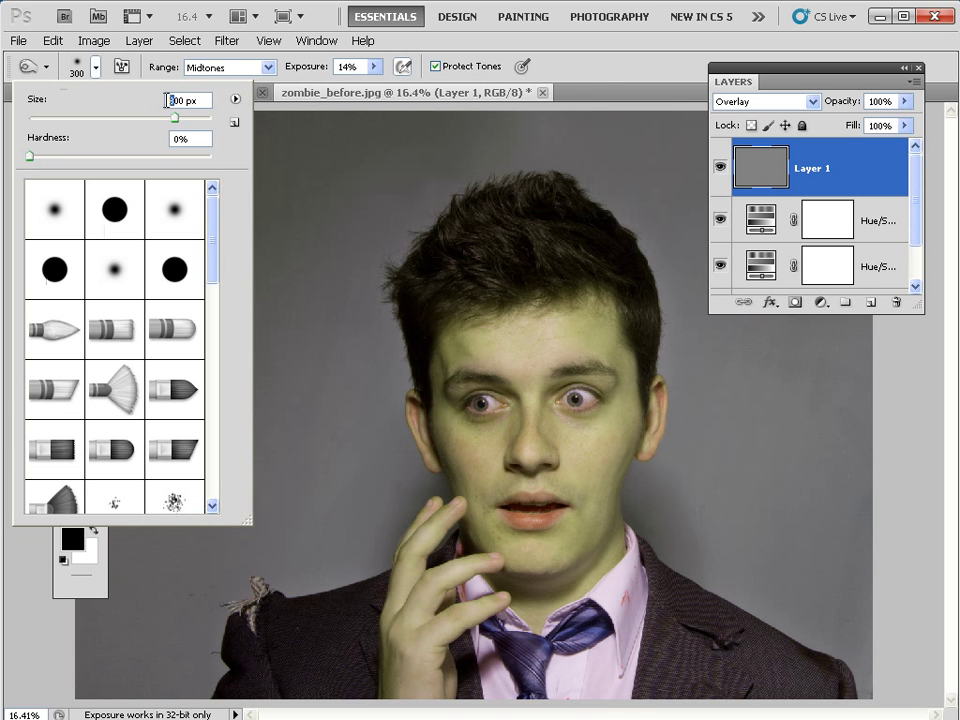
click(752, 171)
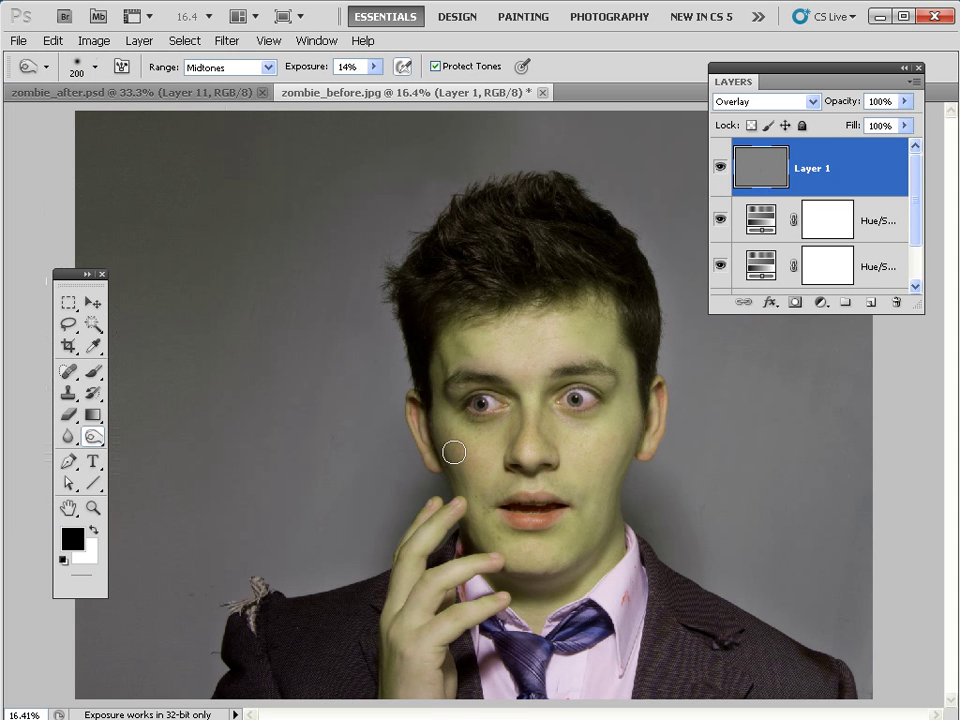
mouse_move(449, 452)
mouse_down()
mouse_move(450, 422)
mouse_move(459, 482)
mouse_move(446, 420)
mouse_move(472, 464)
mouse_up()
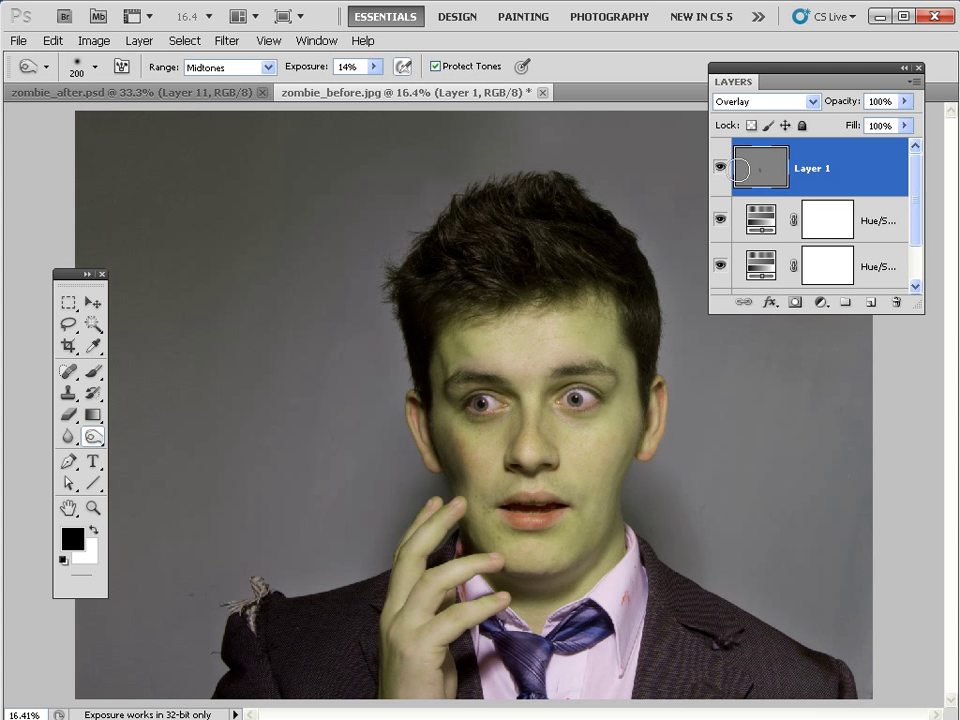
mouse_move(446, 348)
mouse_down()
mouse_move(448, 373)
mouse_move(459, 334)
mouse_move(450, 354)
mouse_move(461, 406)
mouse_move(488, 423)
mouse_move(510, 411)
mouse_up()
drag(570, 414, 609, 393)
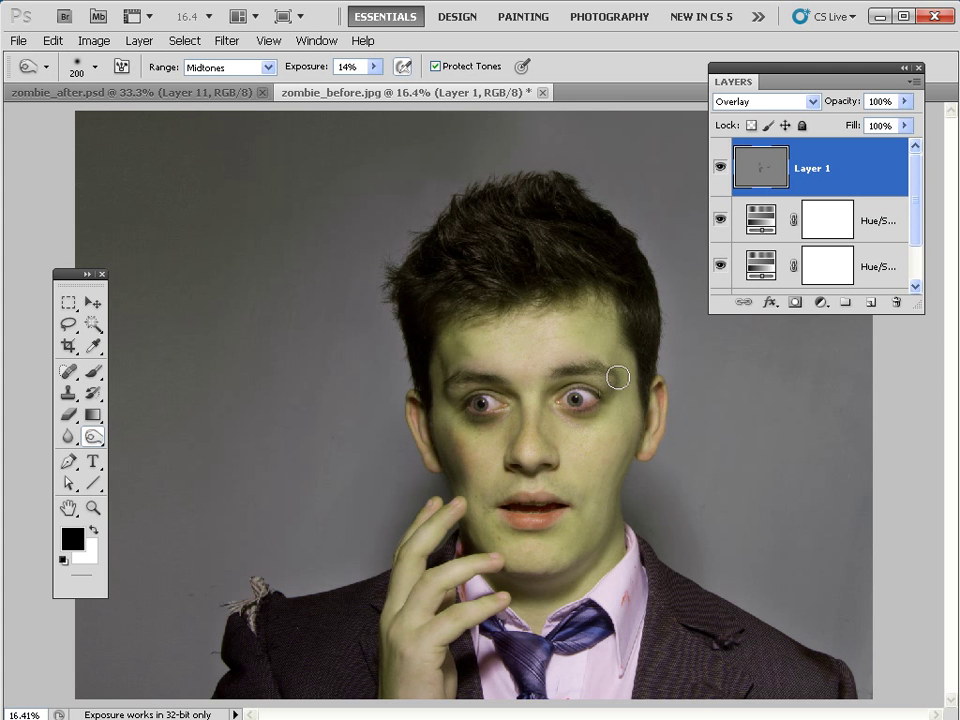
Burn the jawline, opposite cheek and lips on the gray layer, comparing the face with the layer hidden and shown
mouse_move(621, 489)
mouse_down()
mouse_move(643, 433)
mouse_move(628, 426)
mouse_move(609, 471)
mouse_move(634, 420)
mouse_move(606, 471)
mouse_move(611, 456)
mouse_move(604, 491)
mouse_move(618, 429)
mouse_move(606, 525)
mouse_move(551, 585)
mouse_move(525, 581)
mouse_up()
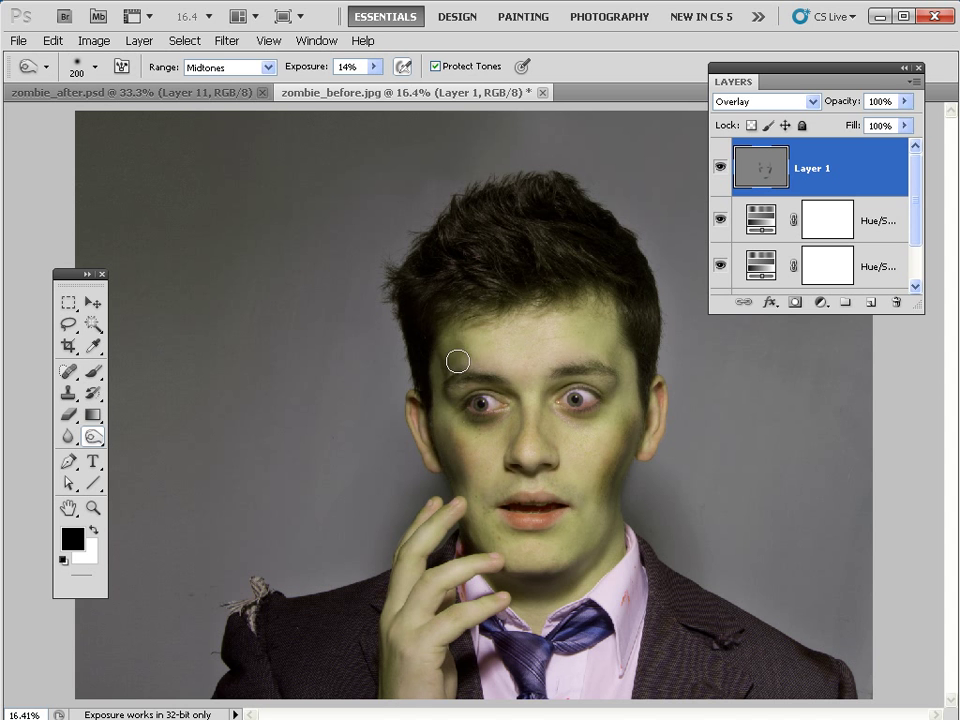
click(720, 167)
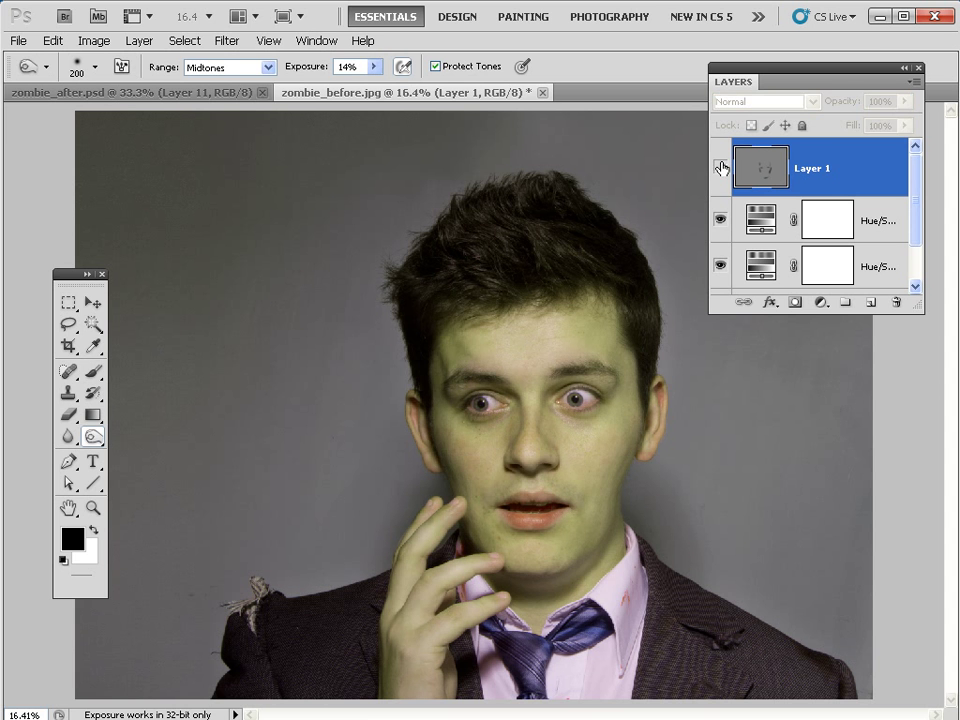
click(720, 167)
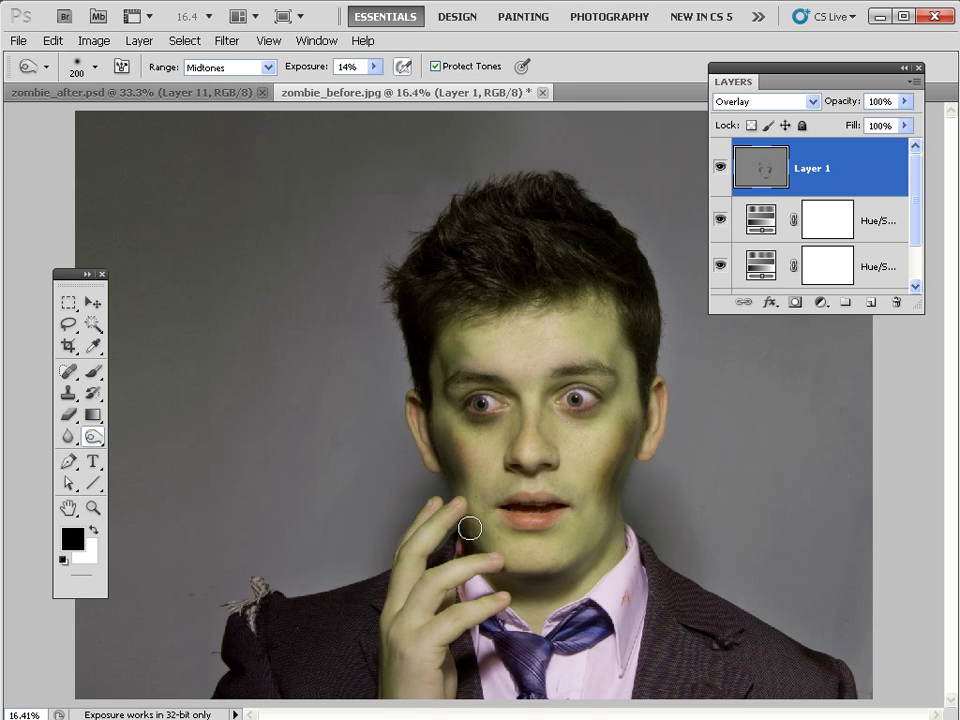
key(ctrl+plus)
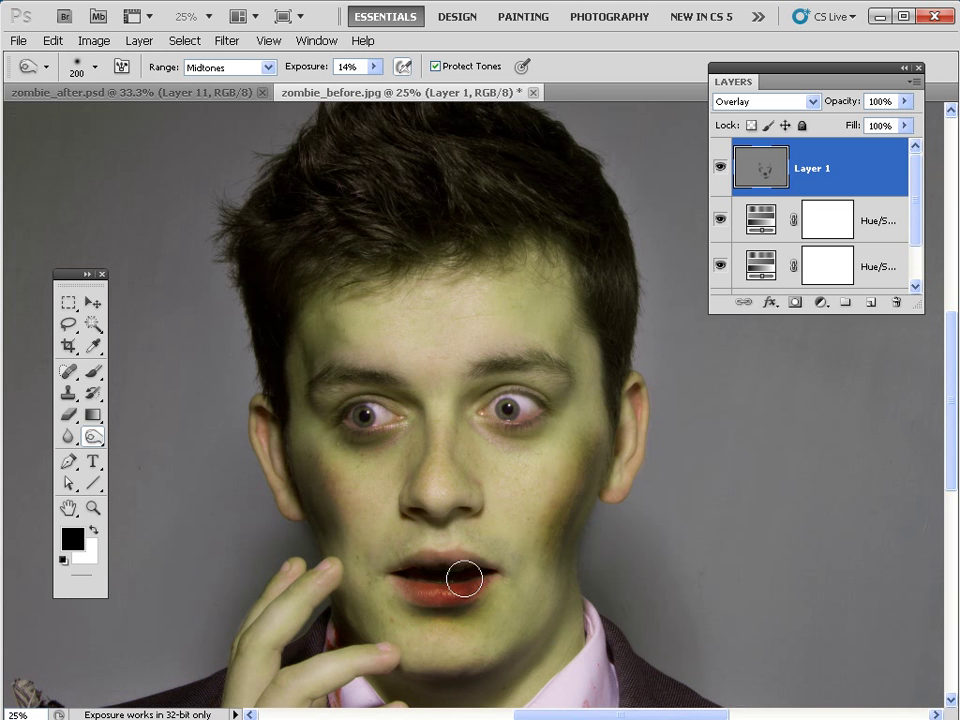
mouse_move(457, 571)
mouse_down()
mouse_move(428, 582)
mouse_move(498, 587)
mouse_up()
Lighten the face highlights and both eyes with the Dodge tool using a 308 px brush, and compare with Layer 1 hidden and shown
right_click(95, 438)
click(150, 435)
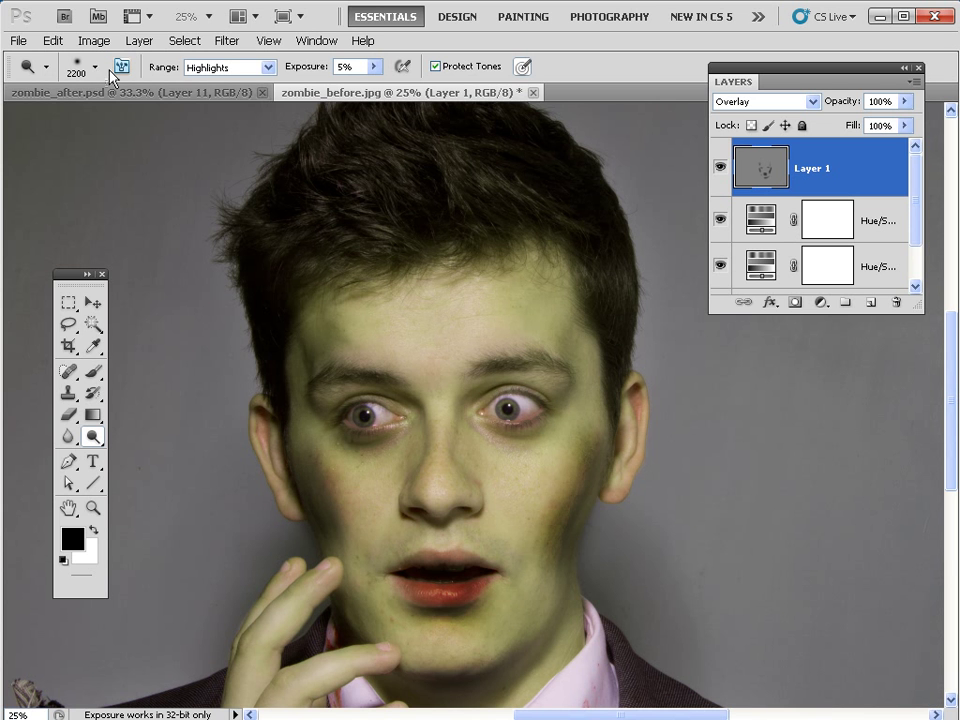
click(78, 68)
mouse_move(144, 119)
mouse_down()
mouse_move(117, 120)
mouse_move(175, 122)
mouse_up()
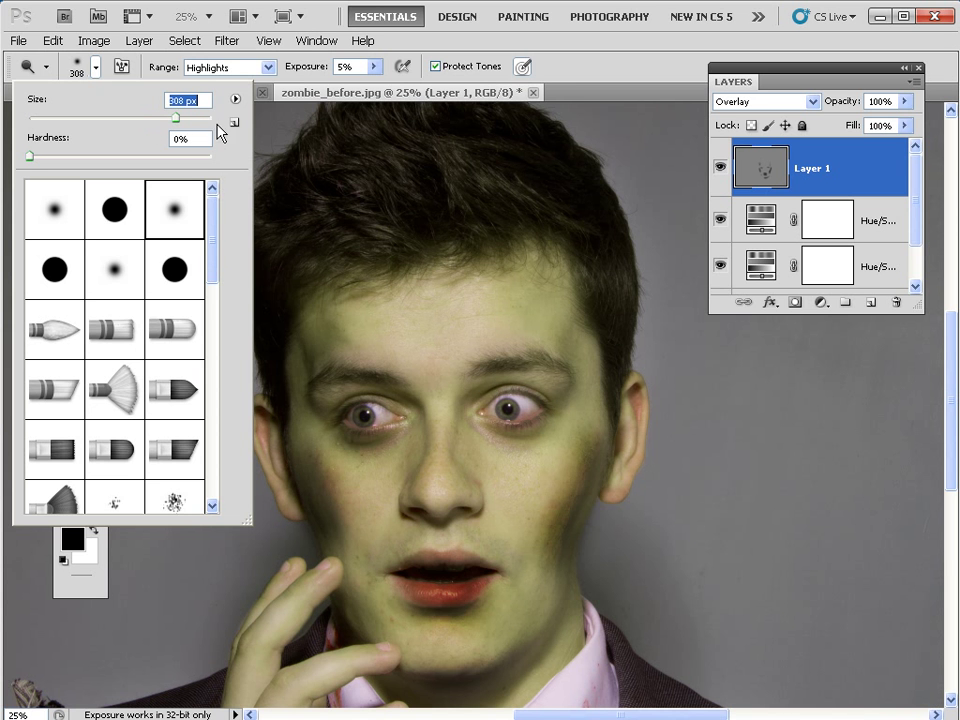
click(437, 185)
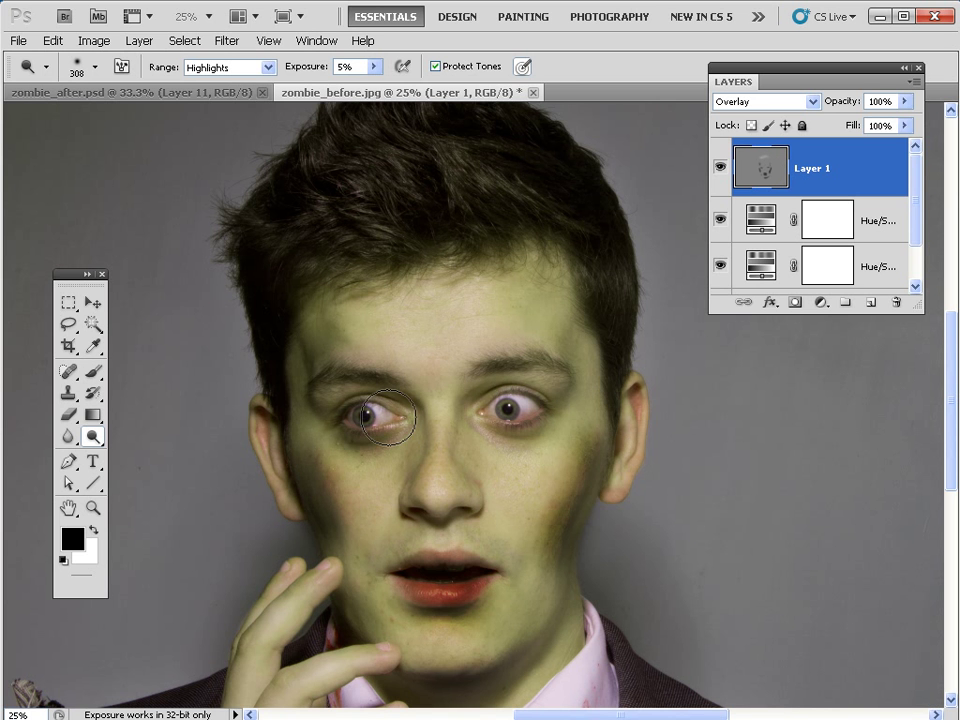
mouse_move(384, 418)
mouse_down()
mouse_move(403, 405)
mouse_move(369, 409)
mouse_up()
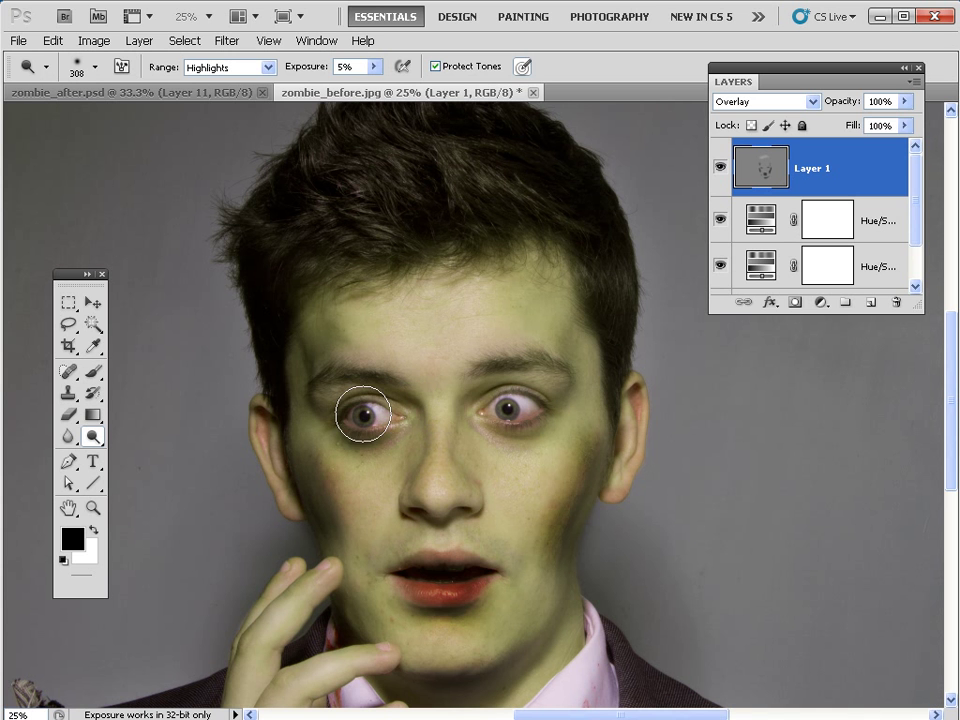
mouse_move(496, 415)
mouse_down()
mouse_move(506, 405)
mouse_move(489, 413)
mouse_up()
click(719, 169)
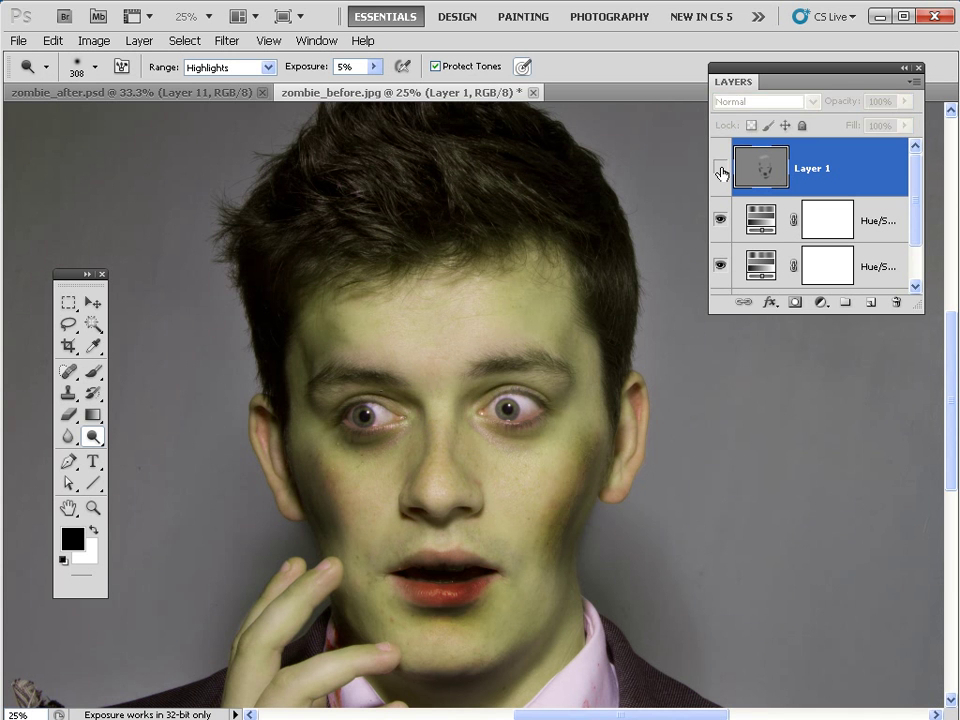
click(720, 168)
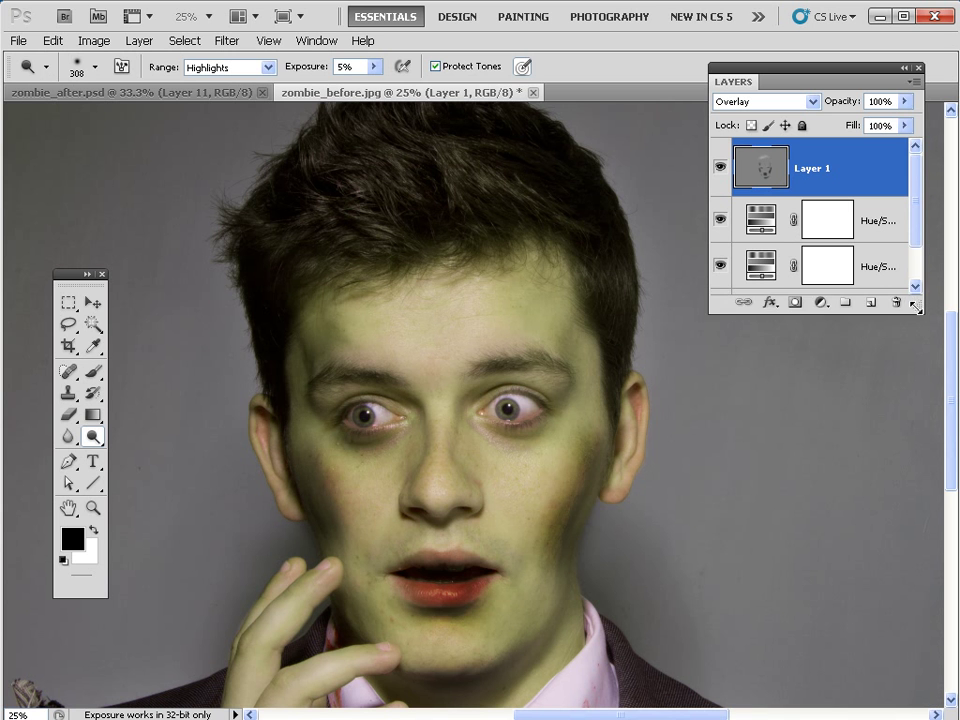
Desaturate the red lips on the Background layer using the Sponge tool in Desaturate mode
drag(915, 306, 915, 368)
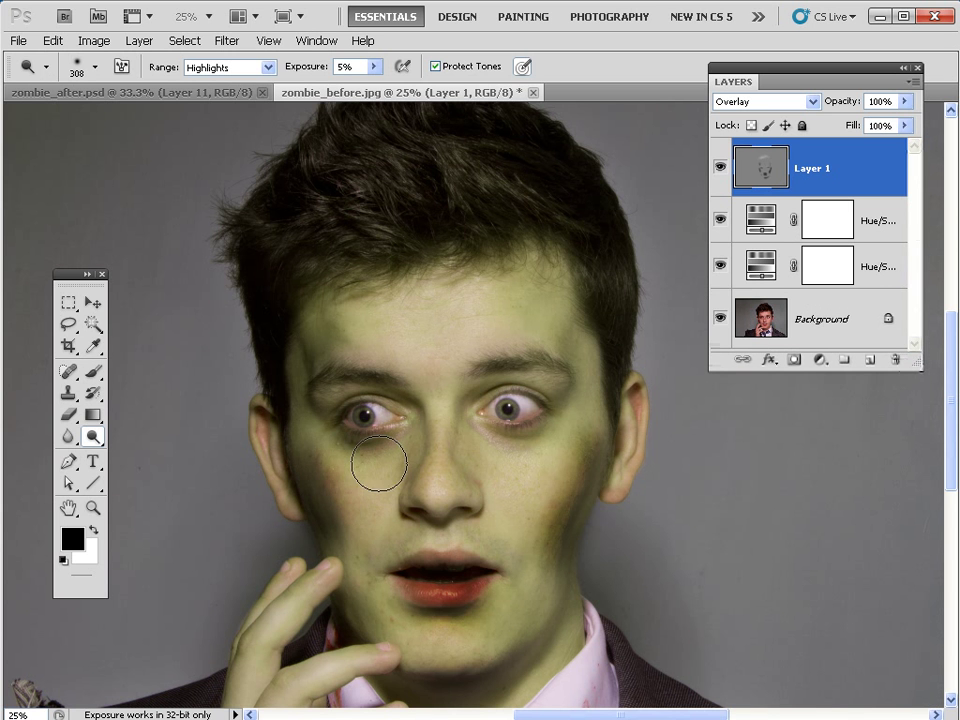
click(93, 439)
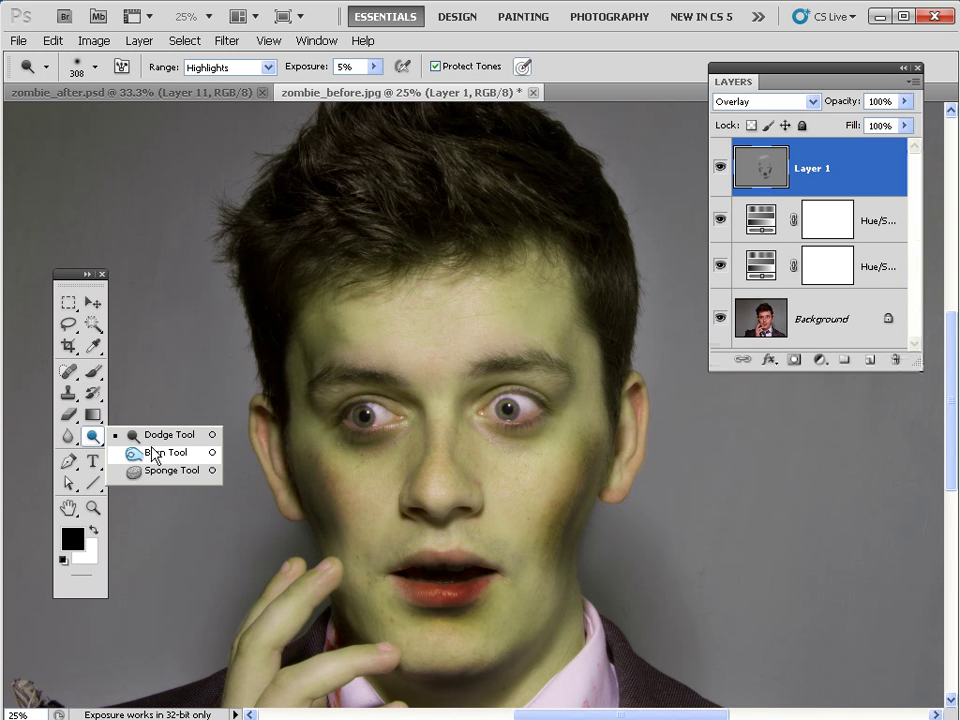
click(172, 470)
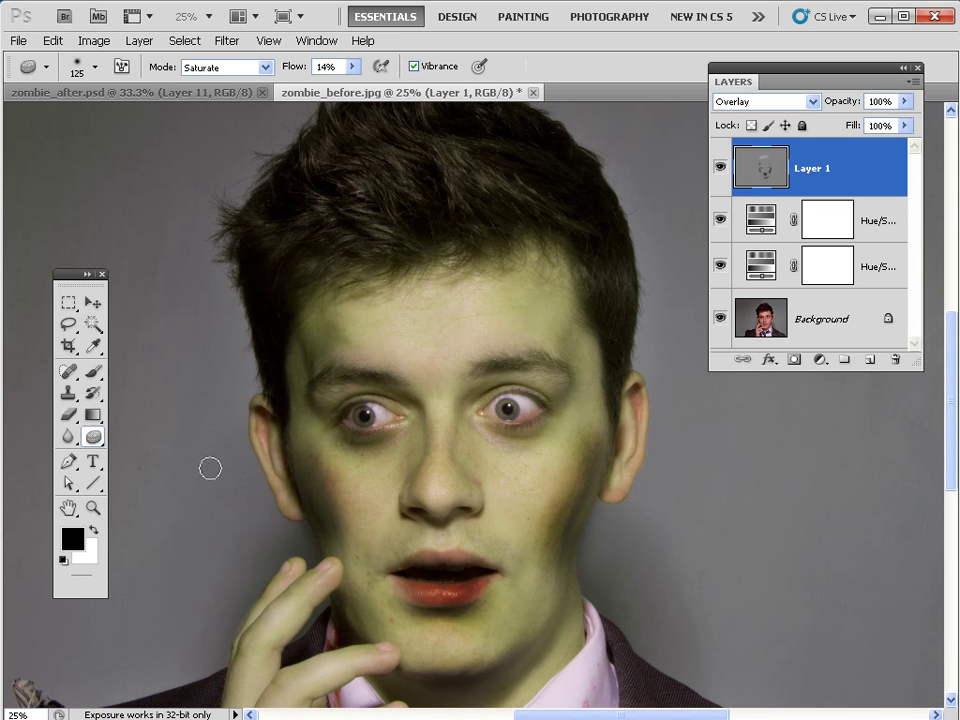
click(218, 69)
click(249, 86)
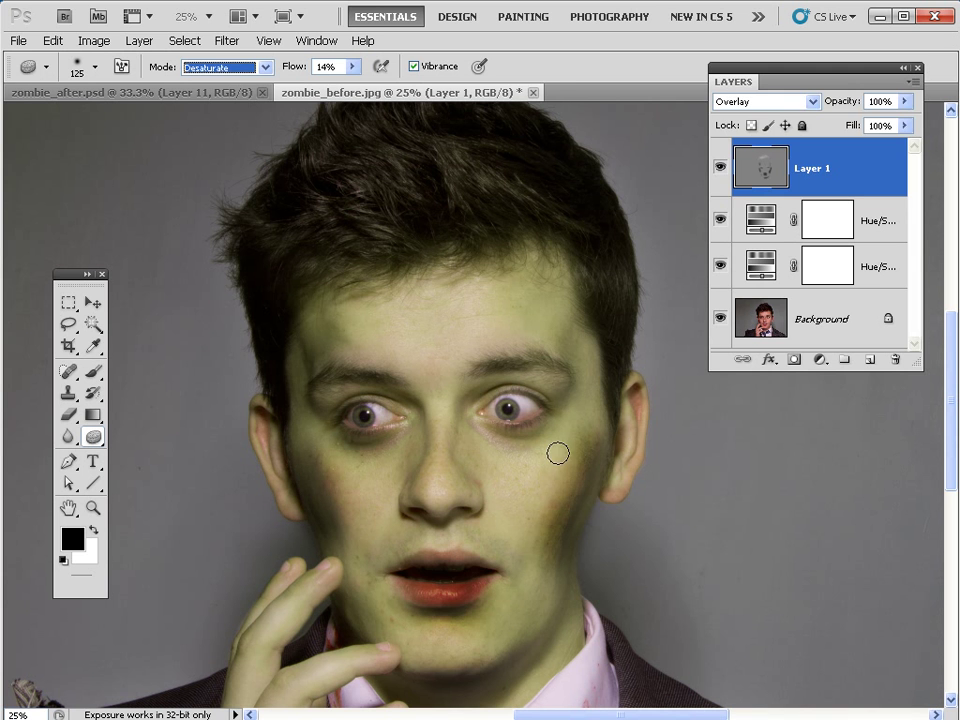
key(alt+comma)
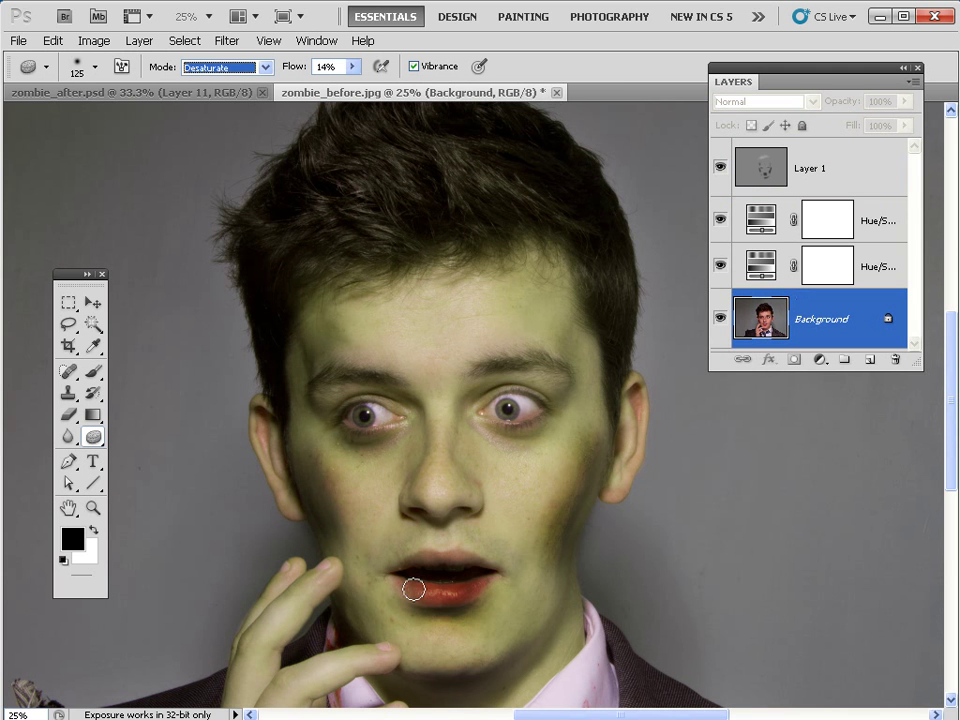
mouse_move(414, 587)
mouse_down()
mouse_move(454, 596)
mouse_move(414, 589)
mouse_move(474, 588)
mouse_move(416, 585)
mouse_move(456, 581)
mouse_move(476, 590)
mouse_move(476, 568)
mouse_move(484, 571)
mouse_up()
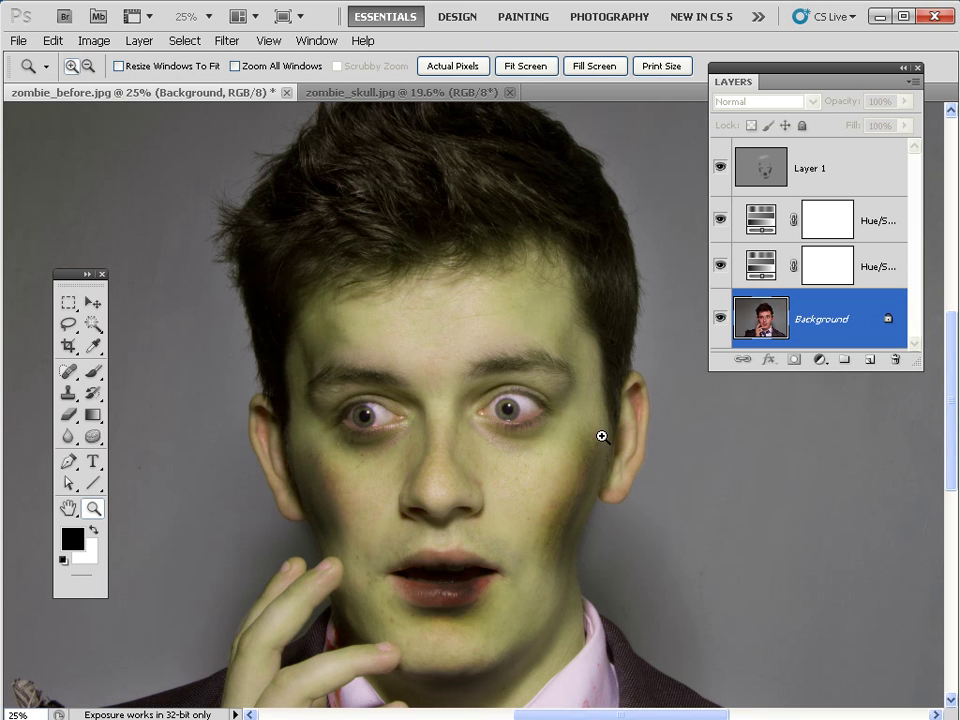
Switch to zombie_skull.jpg, load the RGB channel as a selection and invert it to select the skull's dark tones
key(ctrl+Tab)
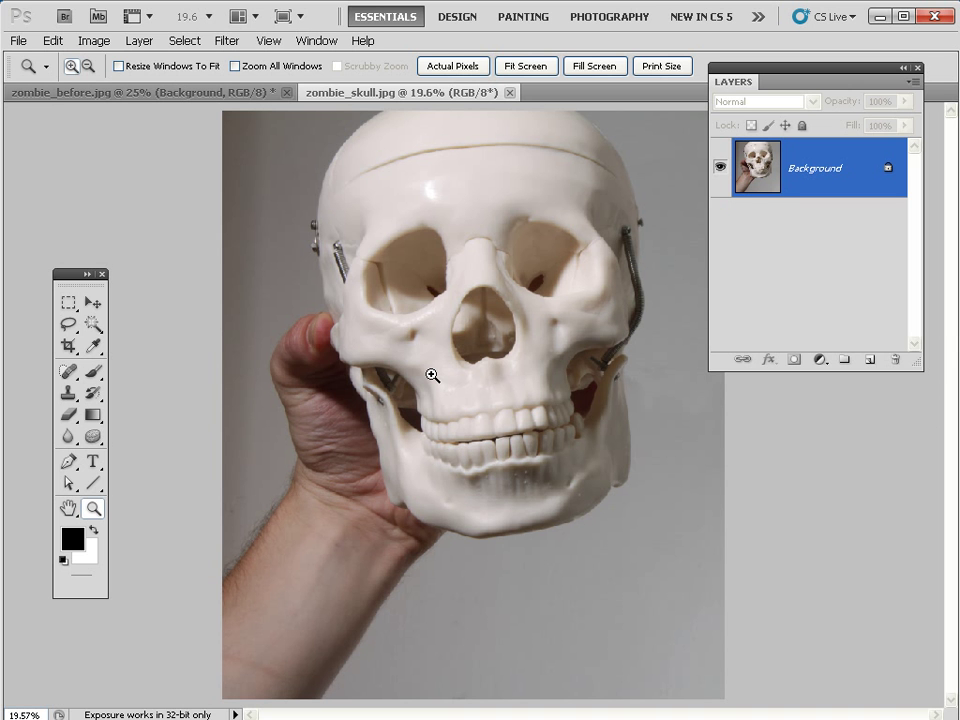
click(310, 41)
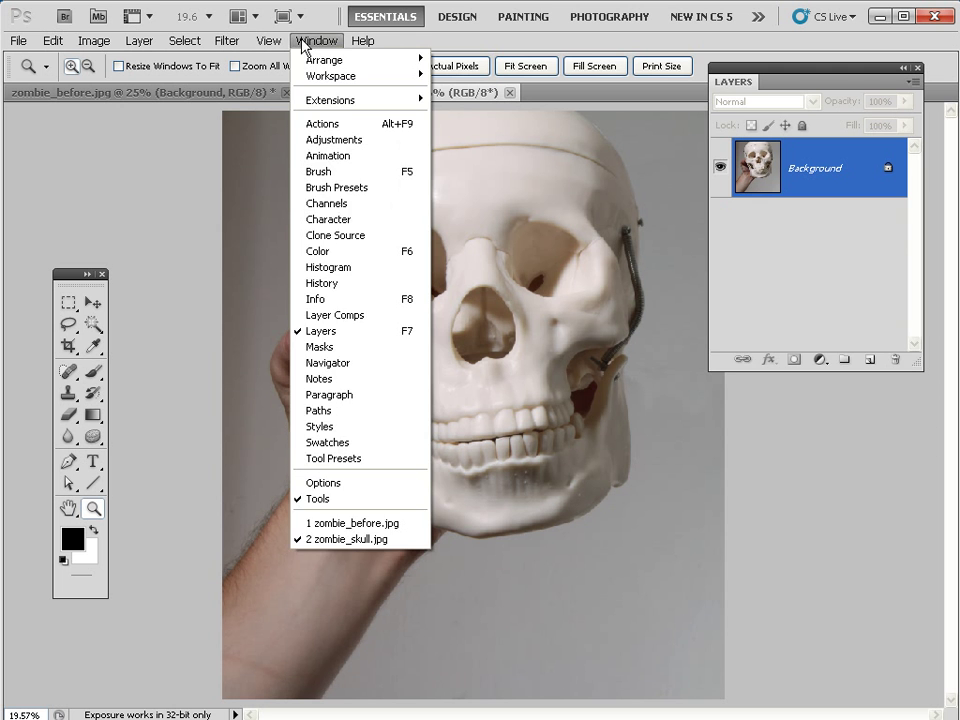
click(350, 204)
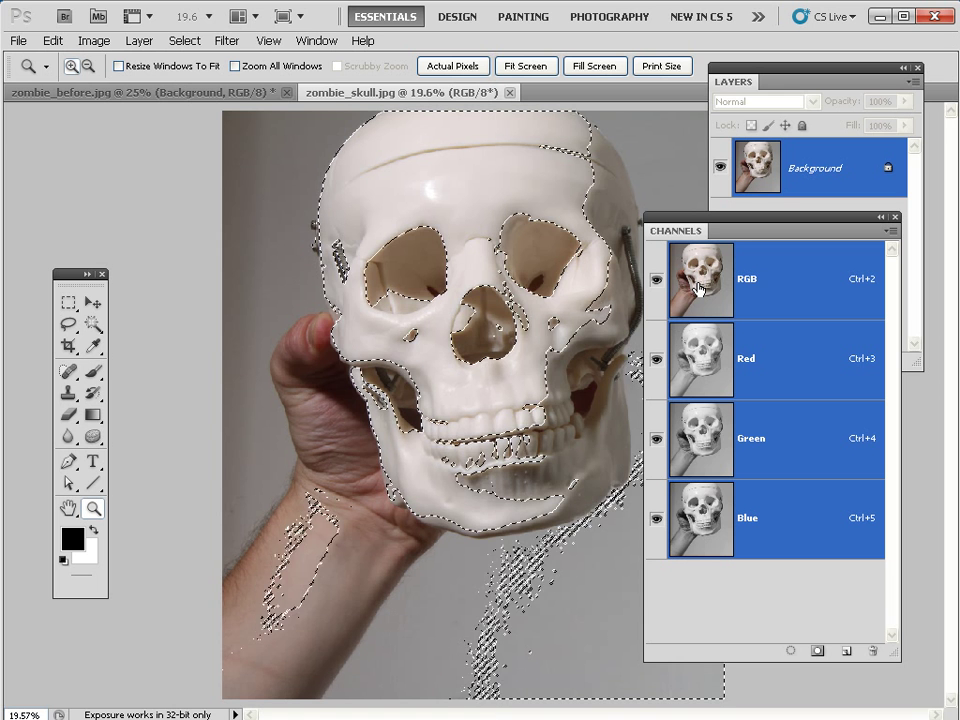
click(185, 41)
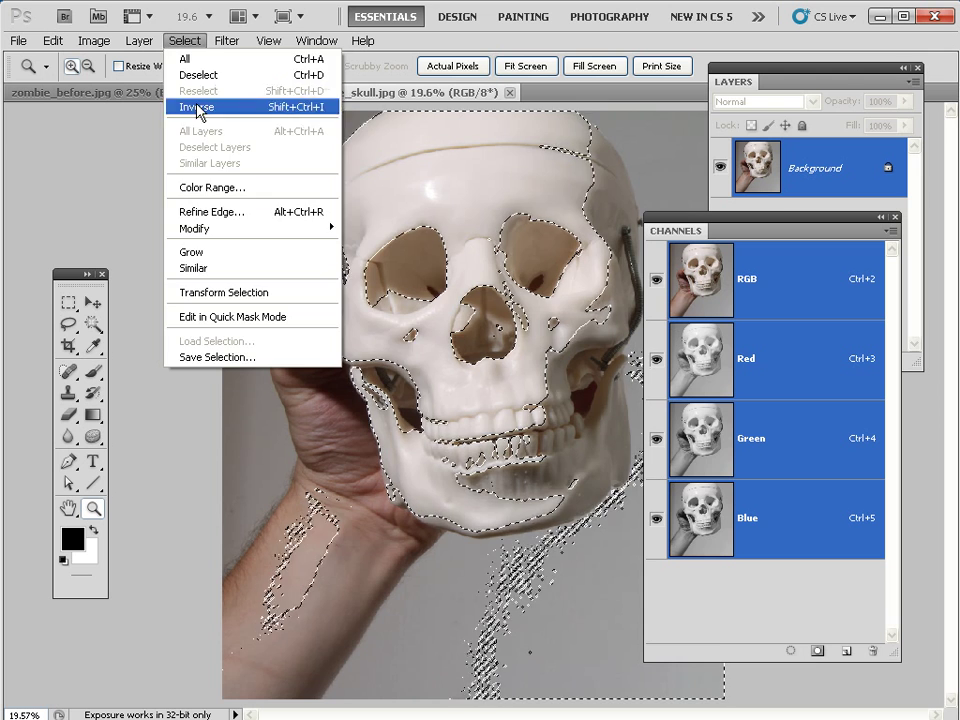
click(197, 106)
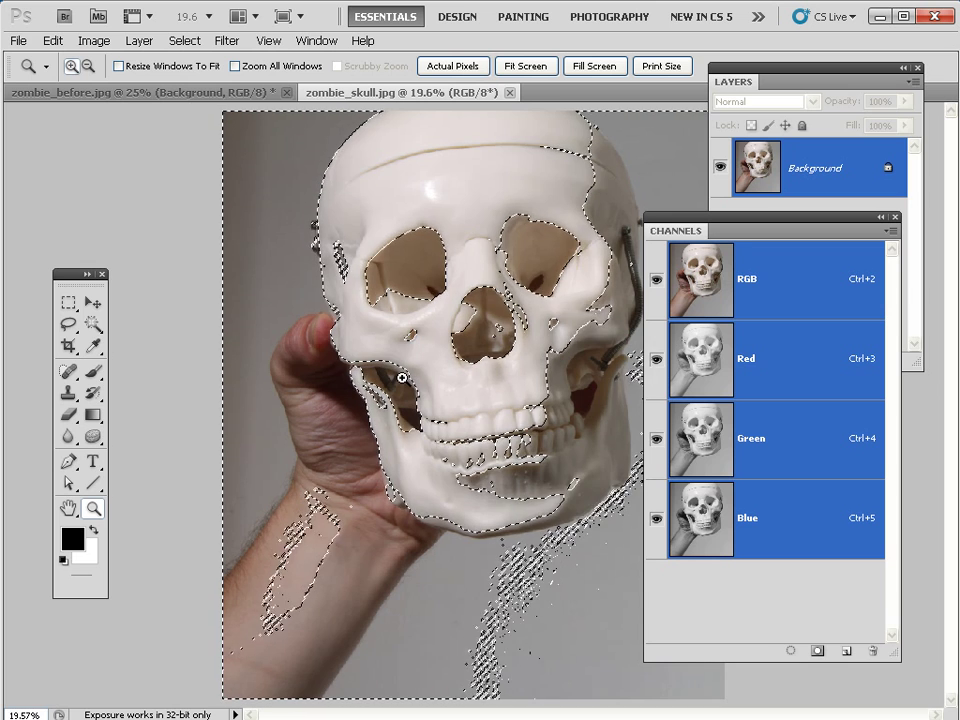
Copy the selected skull shadows, paste them into zombie_before.jpg above Layer 1, and close the channel list
click(52, 41)
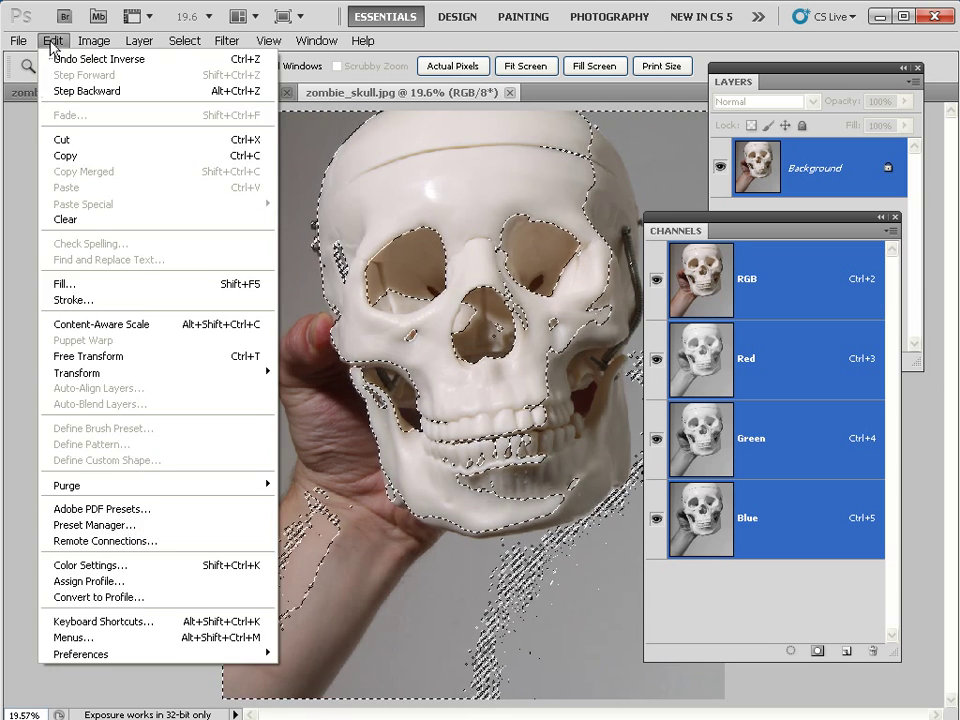
click(80, 156)
key(ctrl+Tab)
key(ctrl+v)
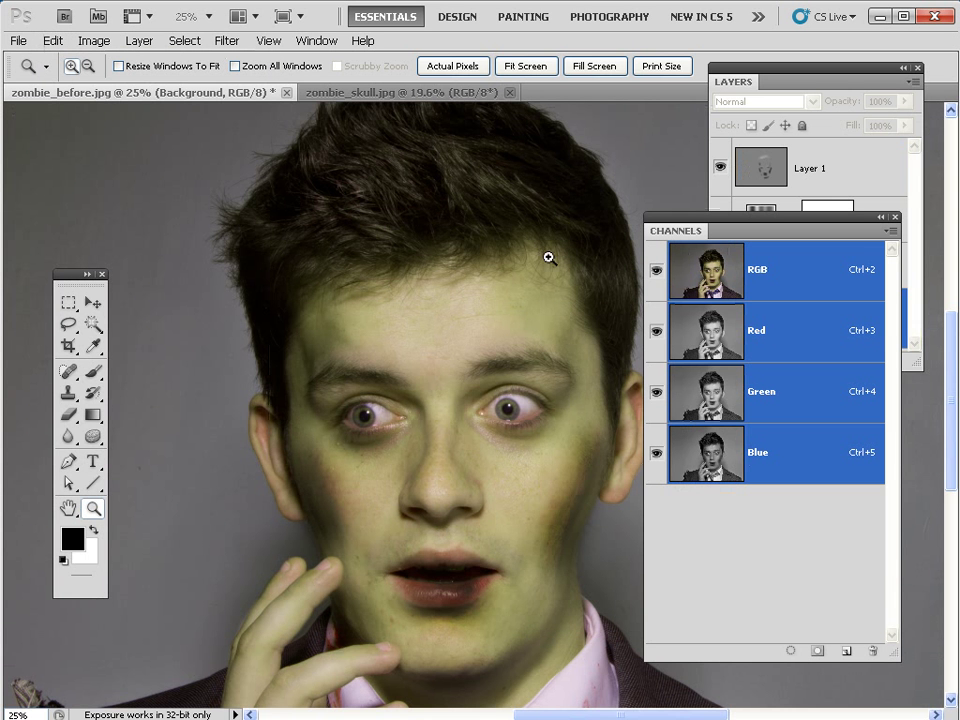
click(758, 165)
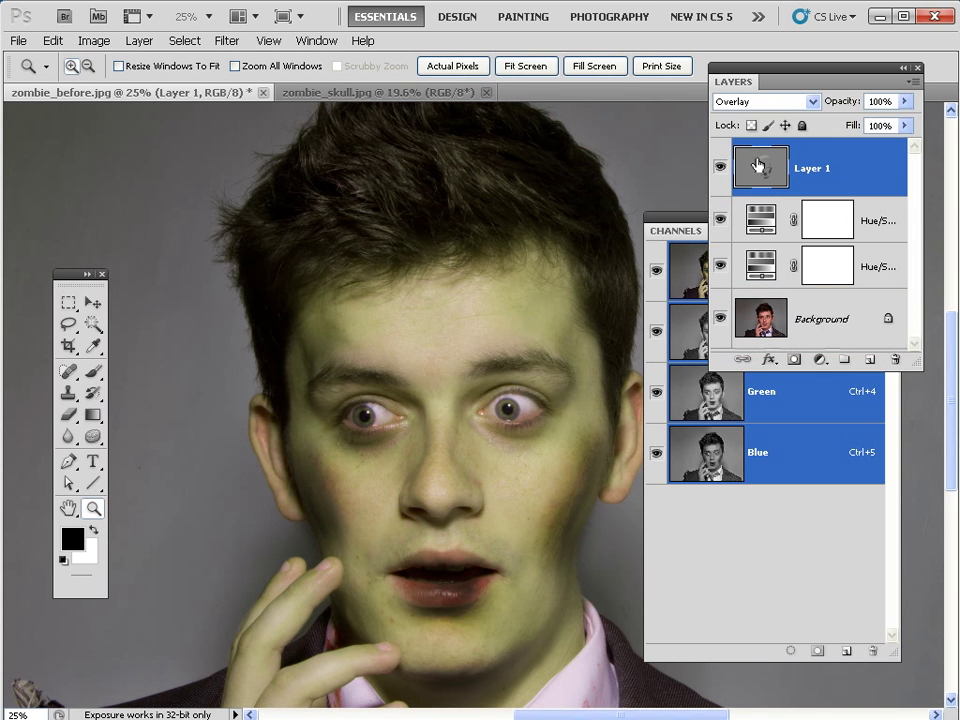
click(50, 40)
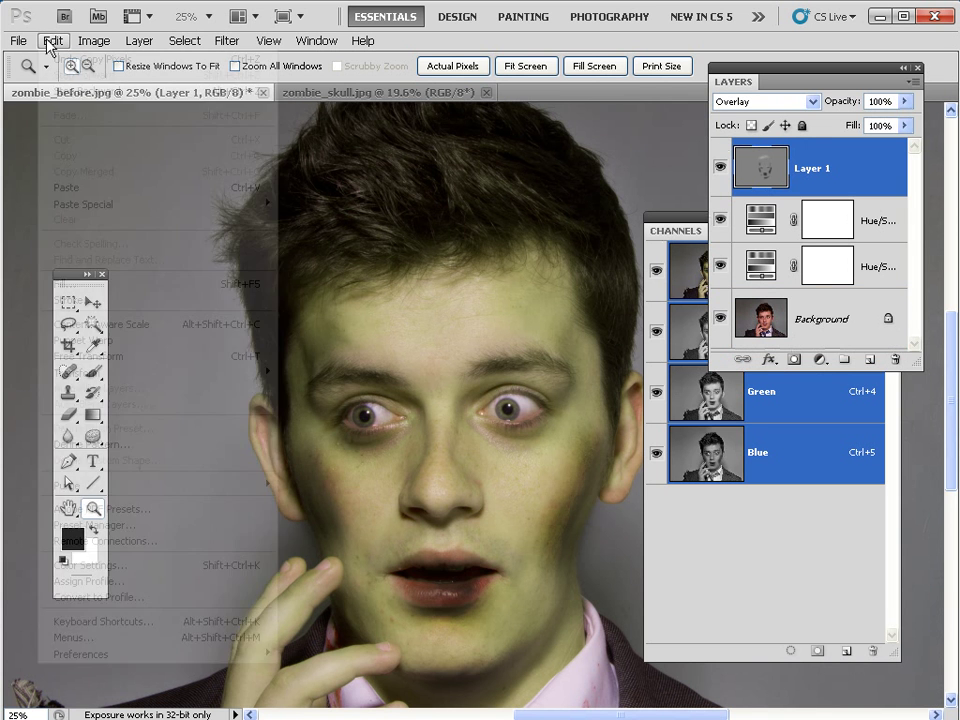
click(66, 189)
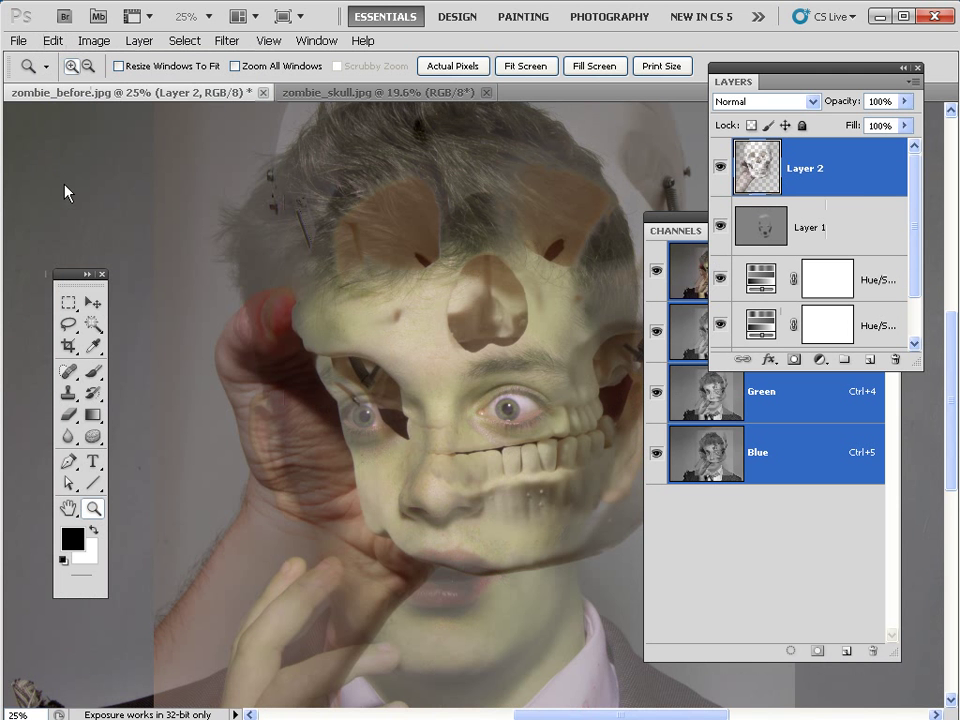
click(812, 538)
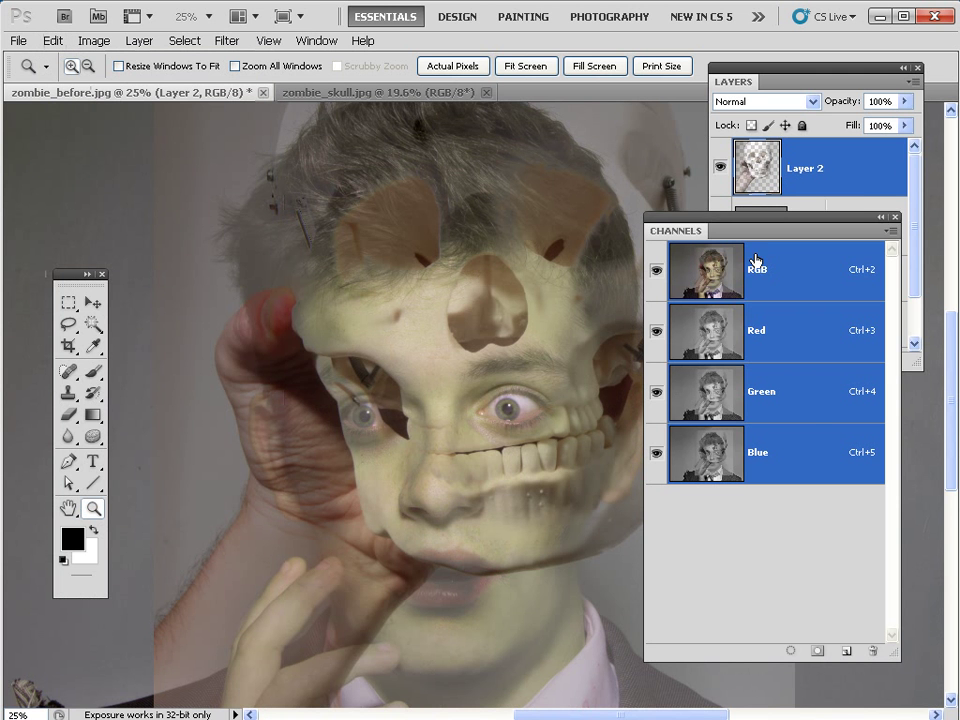
click(895, 217)
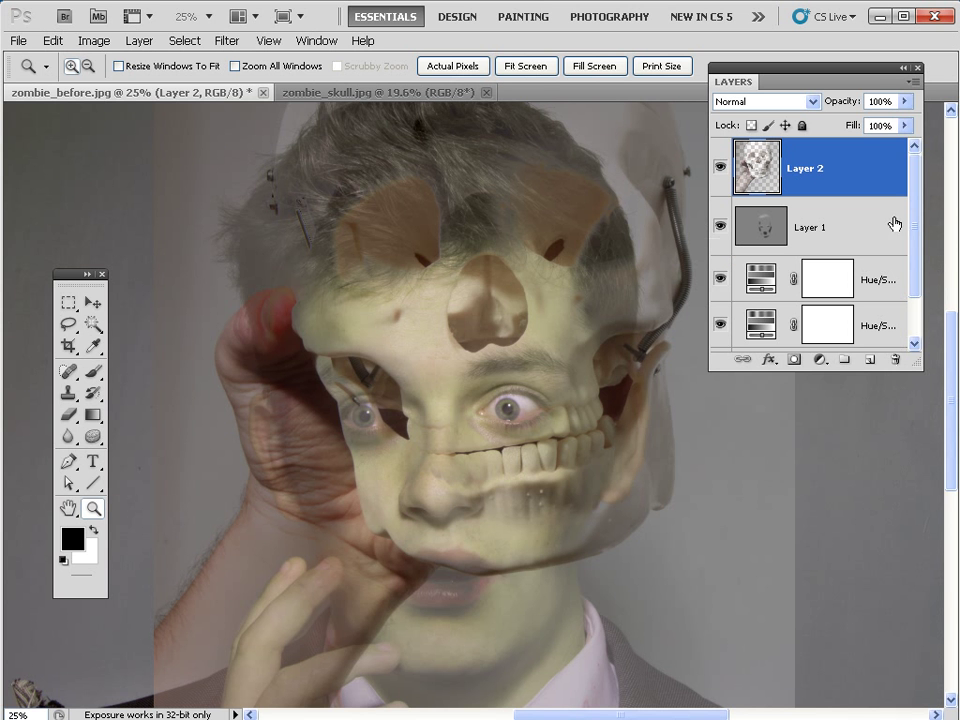
Set Layer 2's blend mode to Multiply and move the skull down so that its nose cavity sits over the face's nose
right_click(467, 234)
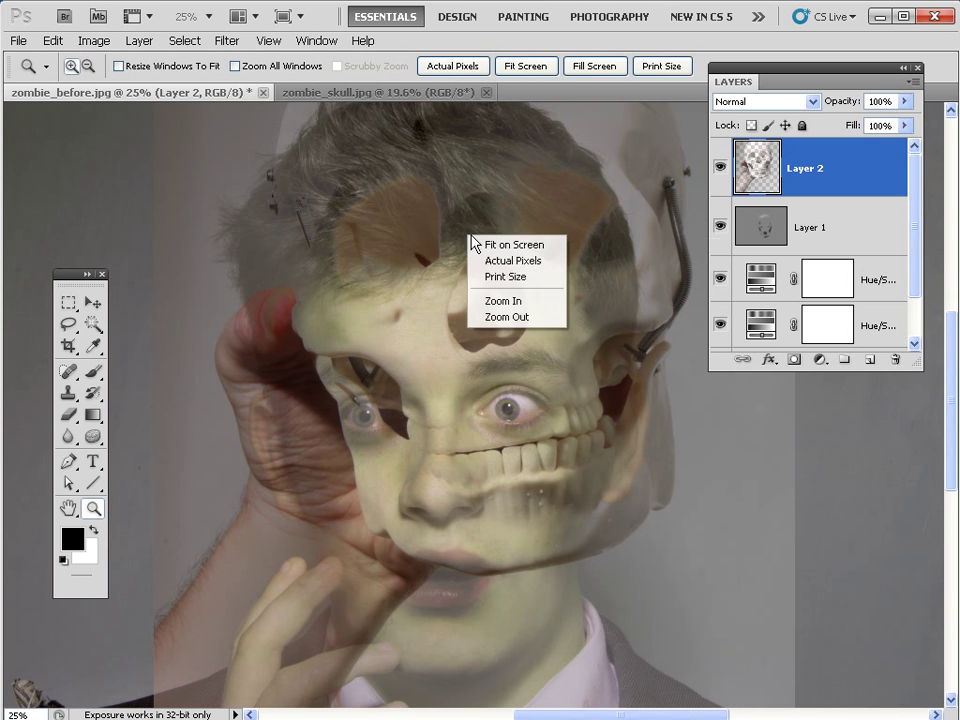
click(478, 243)
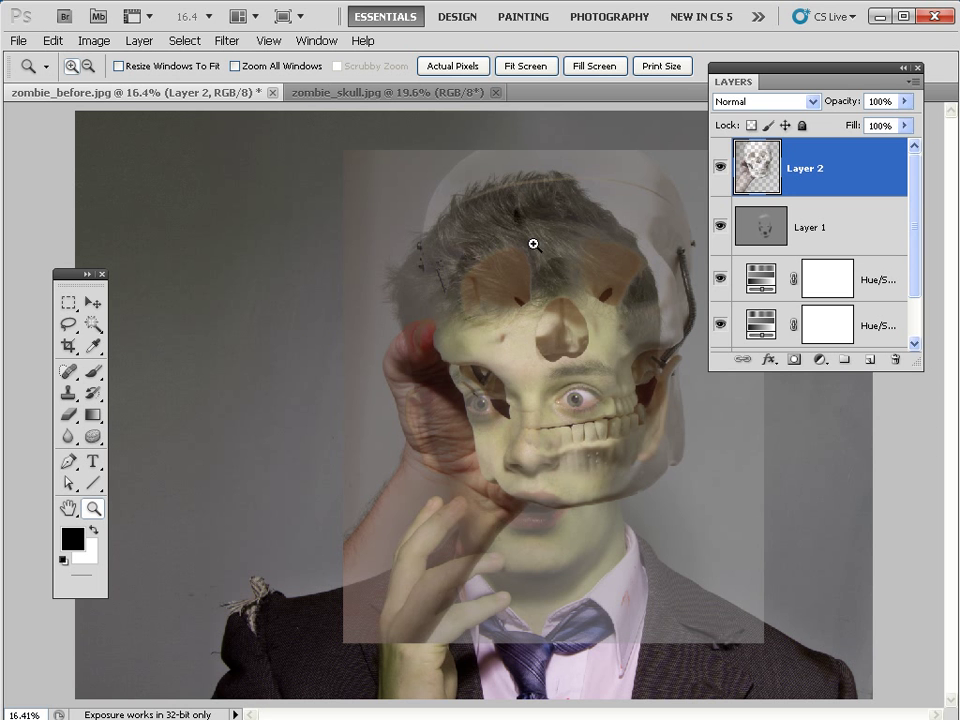
click(752, 101)
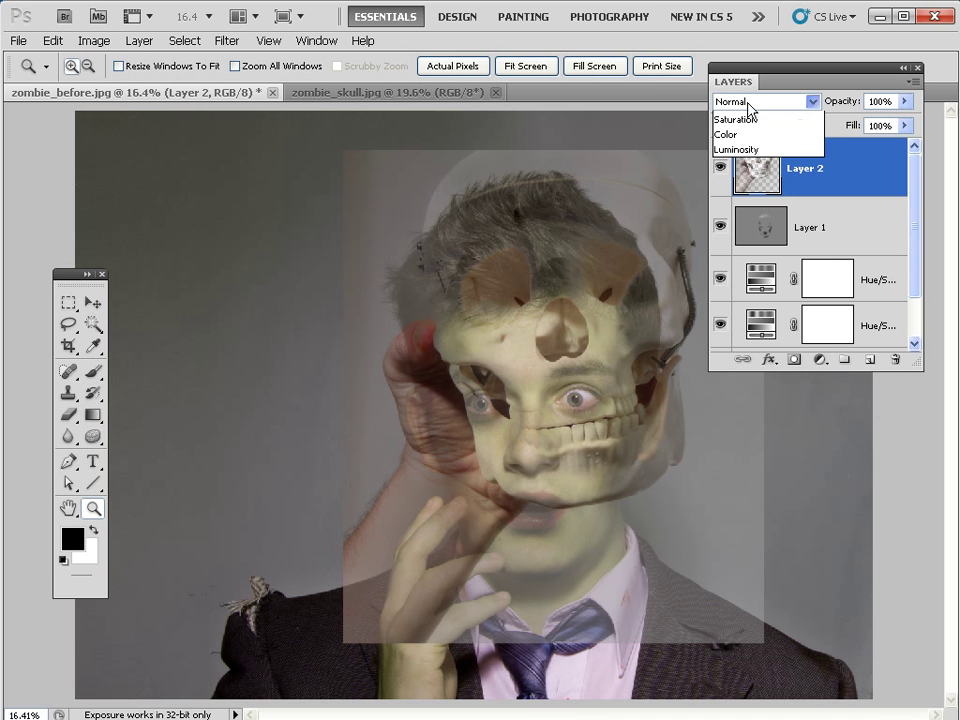
click(735, 180)
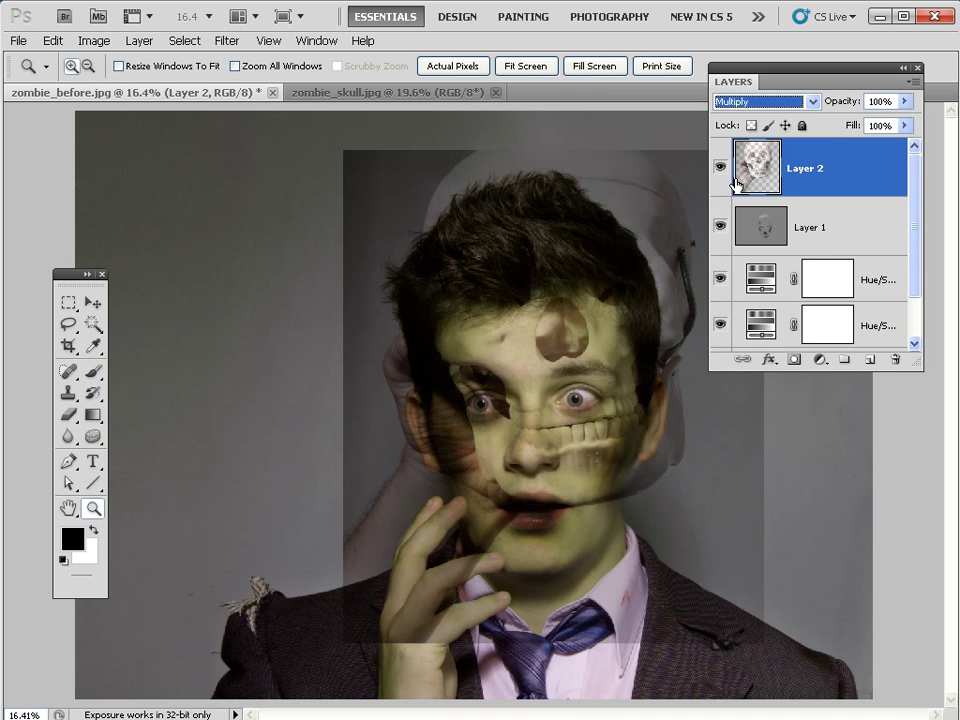
click(92, 302)
drag(564, 364, 541, 452)
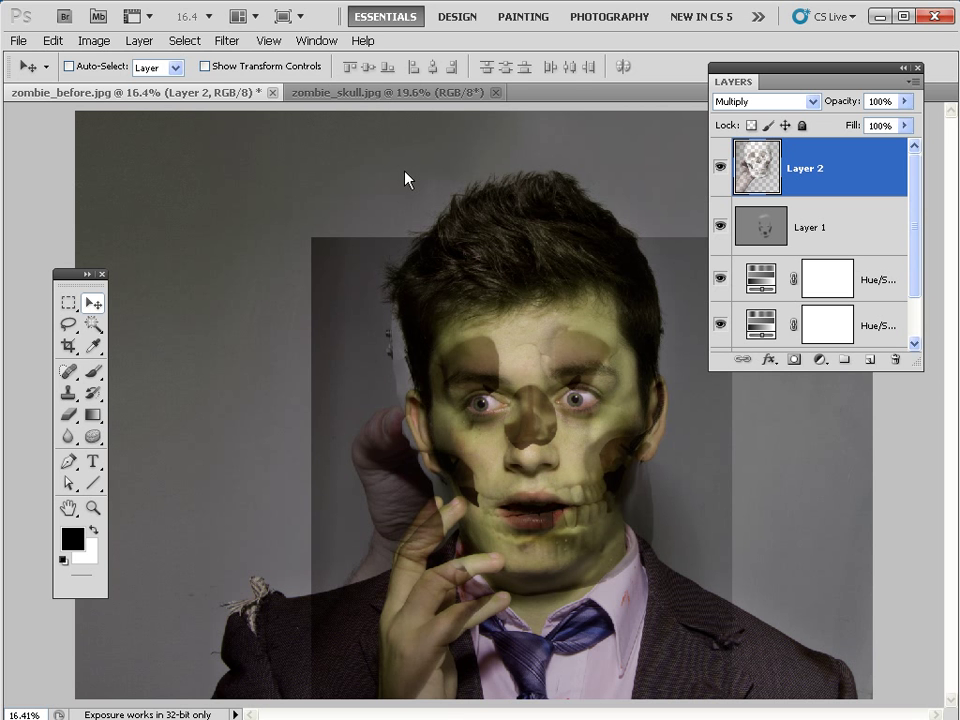
Transform the skull layer to about 77% of its size, rotate it 4.34°, and align its features with the face
key(ctrl+t)
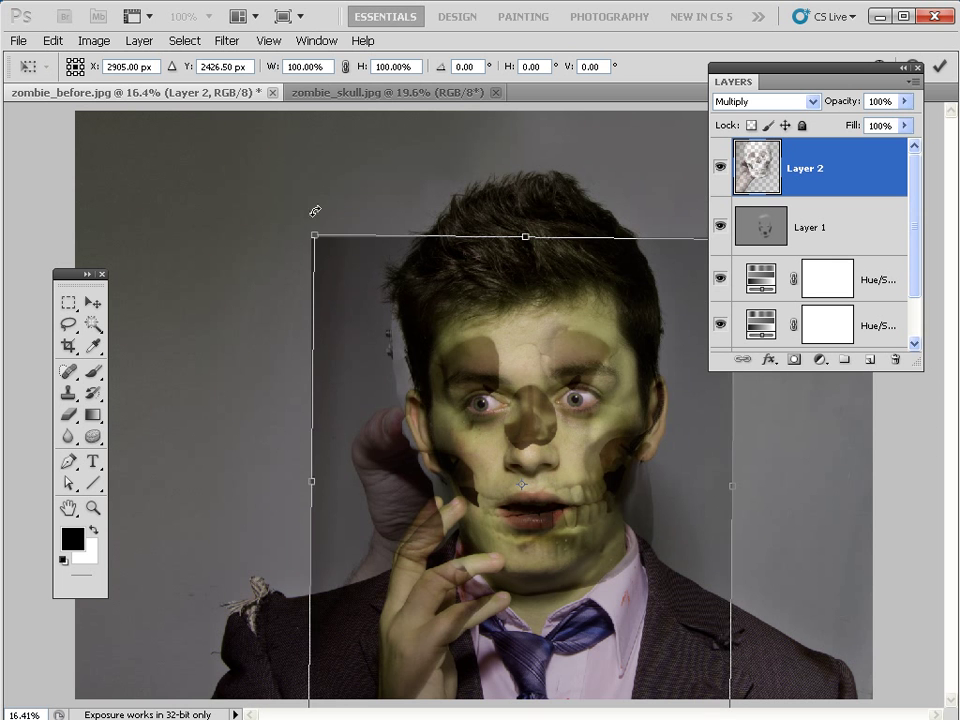
drag(315, 210, 375, 354)
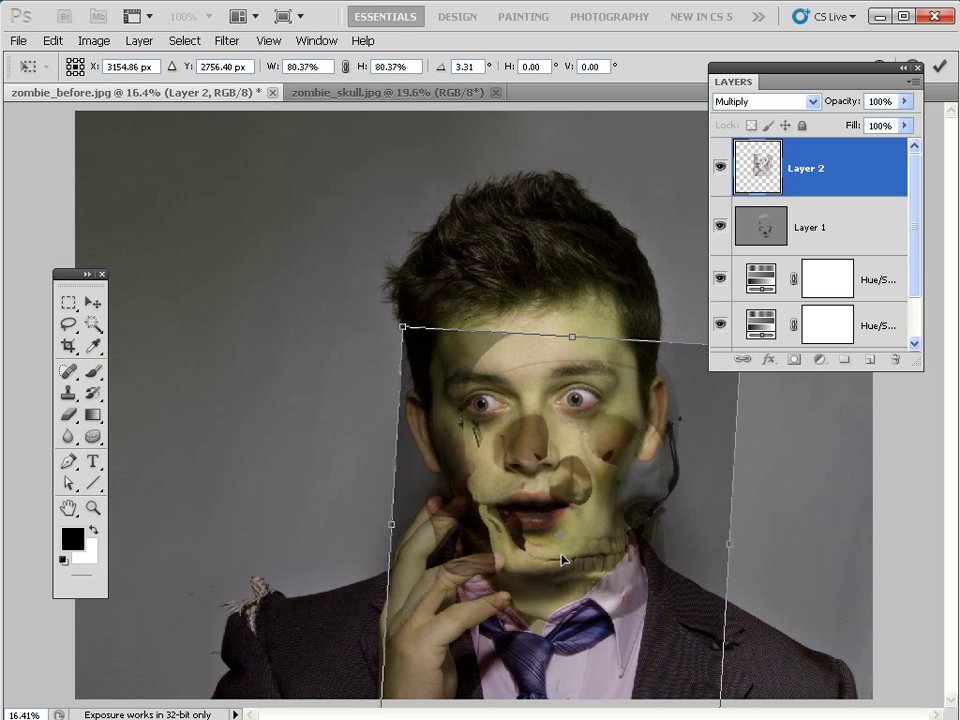
drag(562, 560, 518, 508)
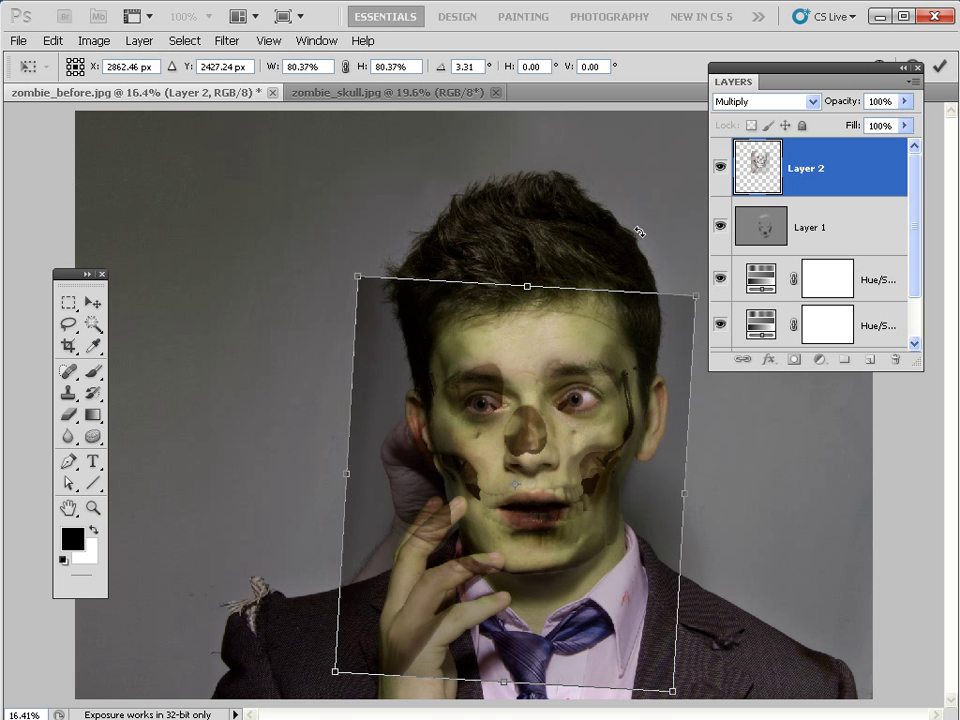
drag(645, 213, 650, 215)
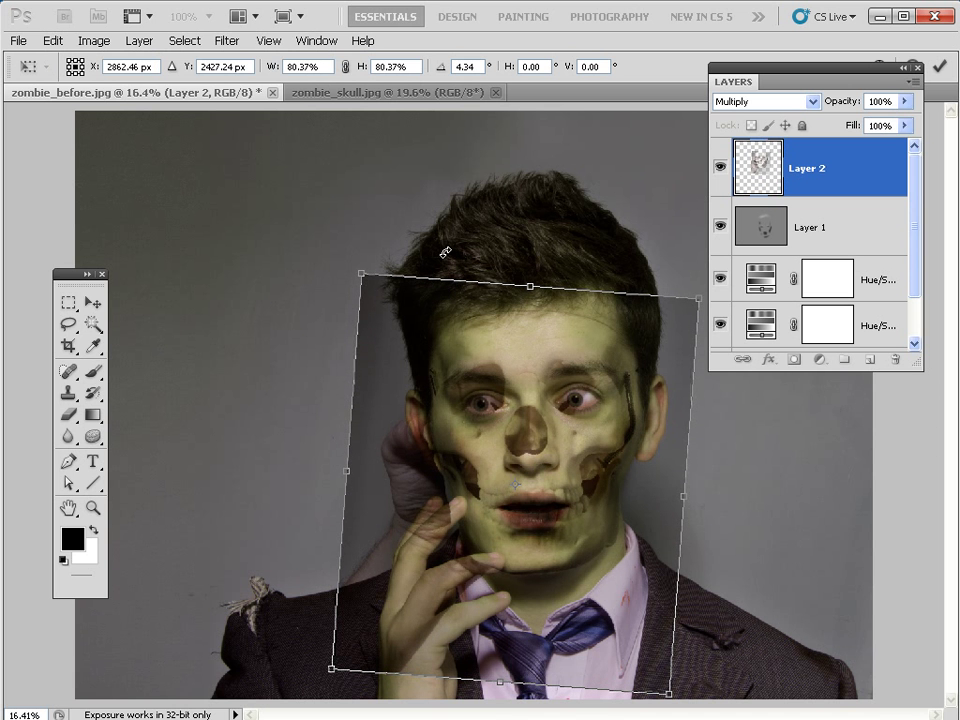
drag(361, 273, 363, 287)
drag(337, 467, 350, 468)
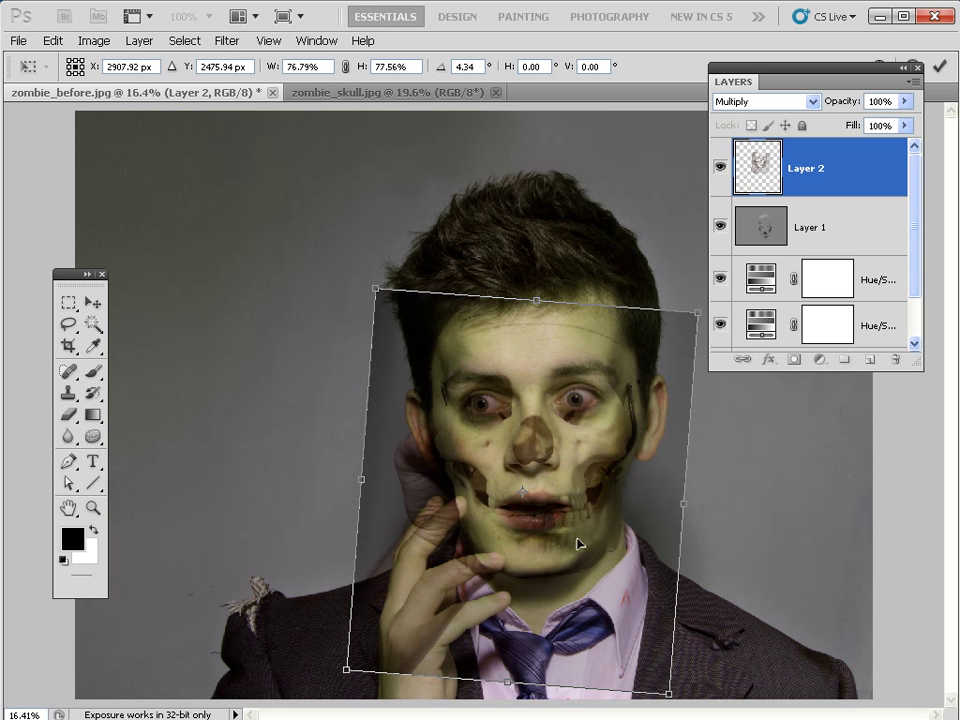
key(Return)
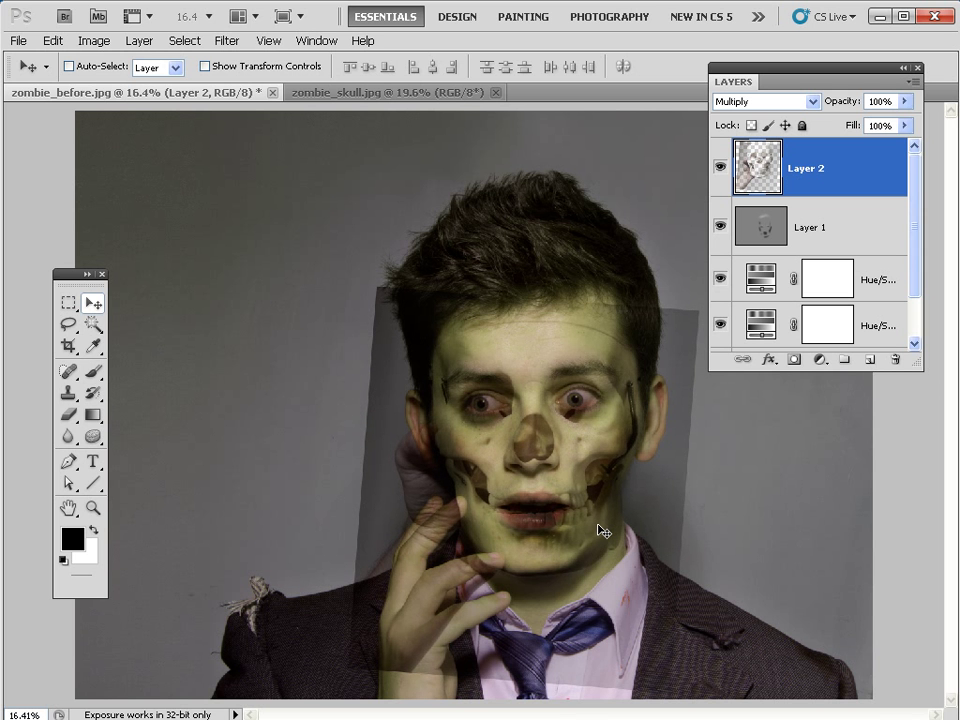
key(ctrl+plus)
key(ctrl+plus)
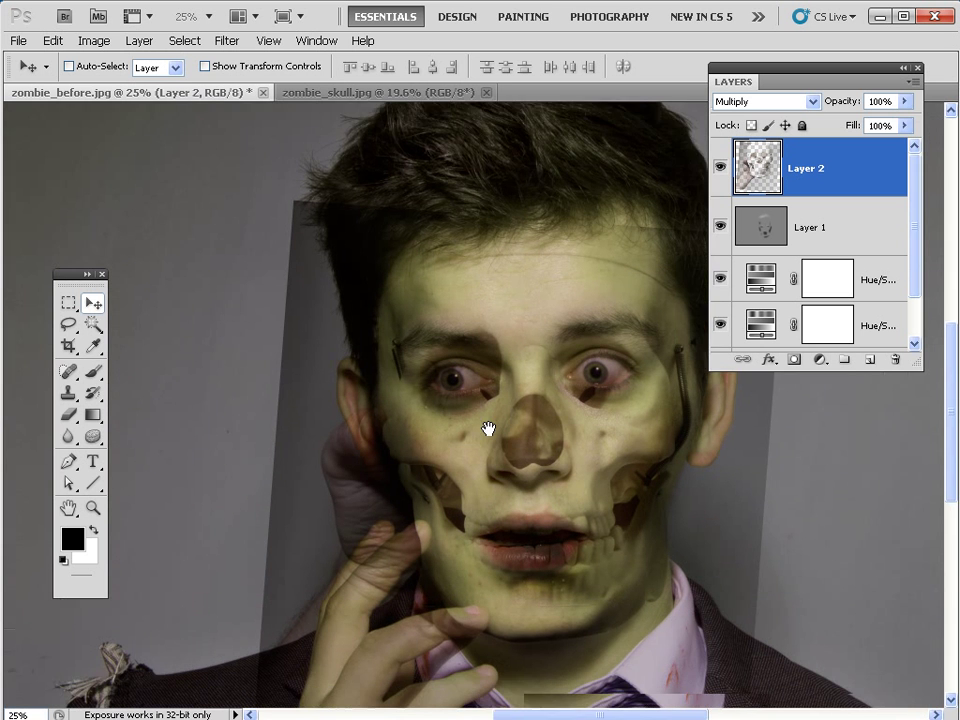
drag(488, 428, 472, 418)
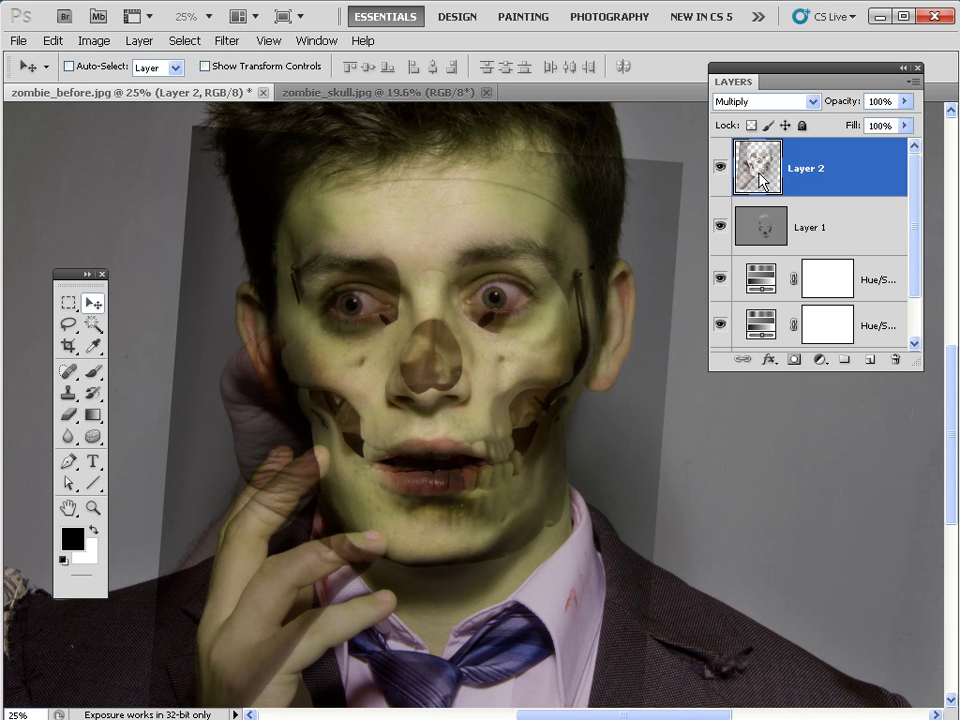
click(820, 360)
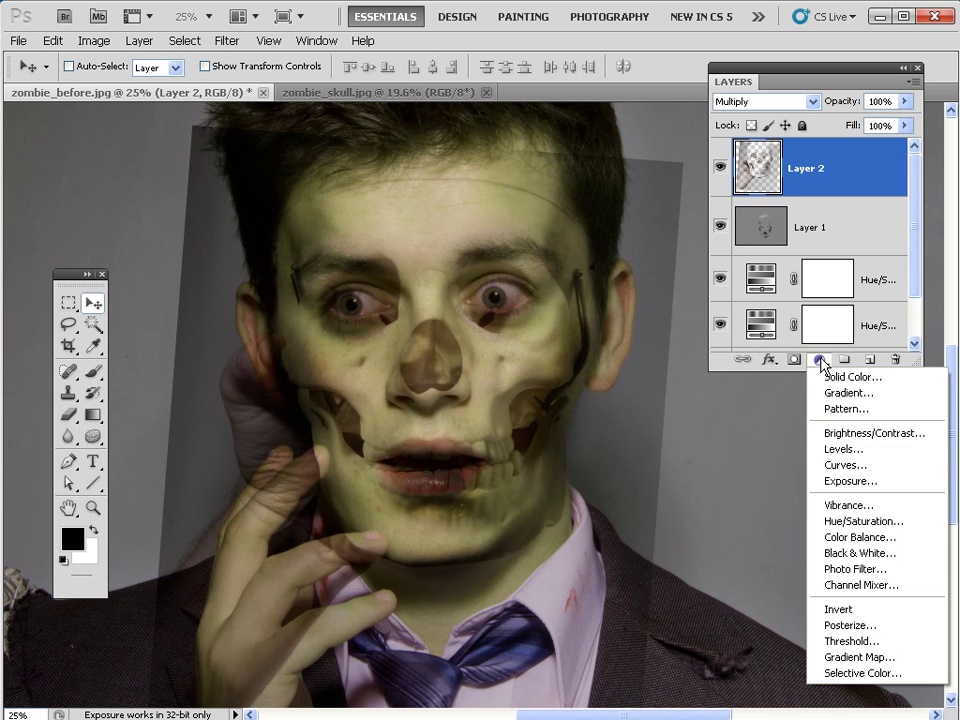
click(836, 452)
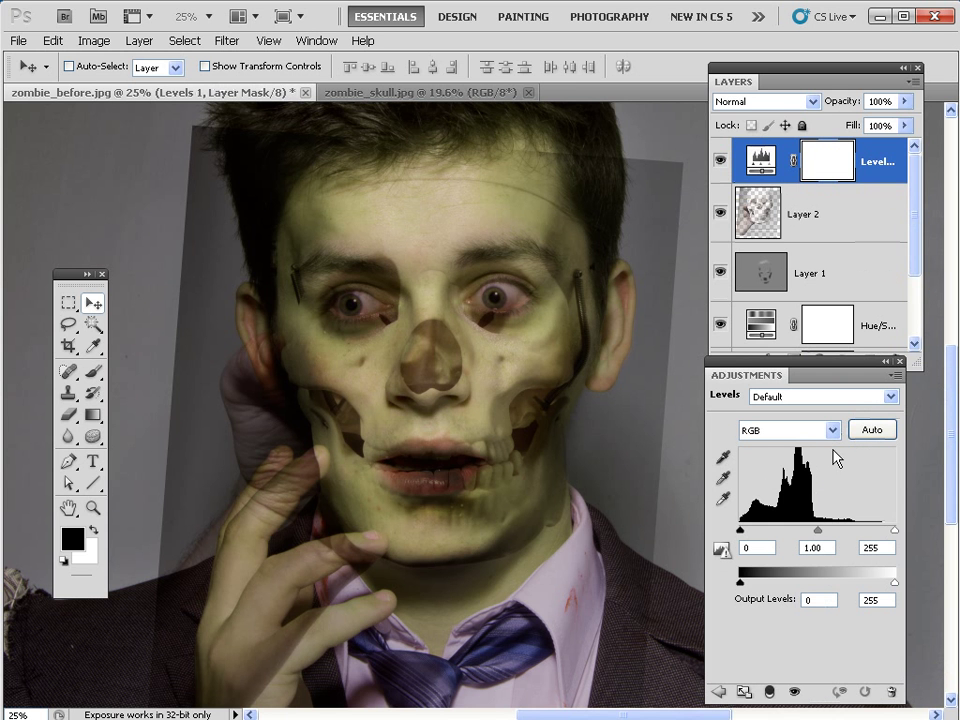
drag(768, 160, 764, 232)
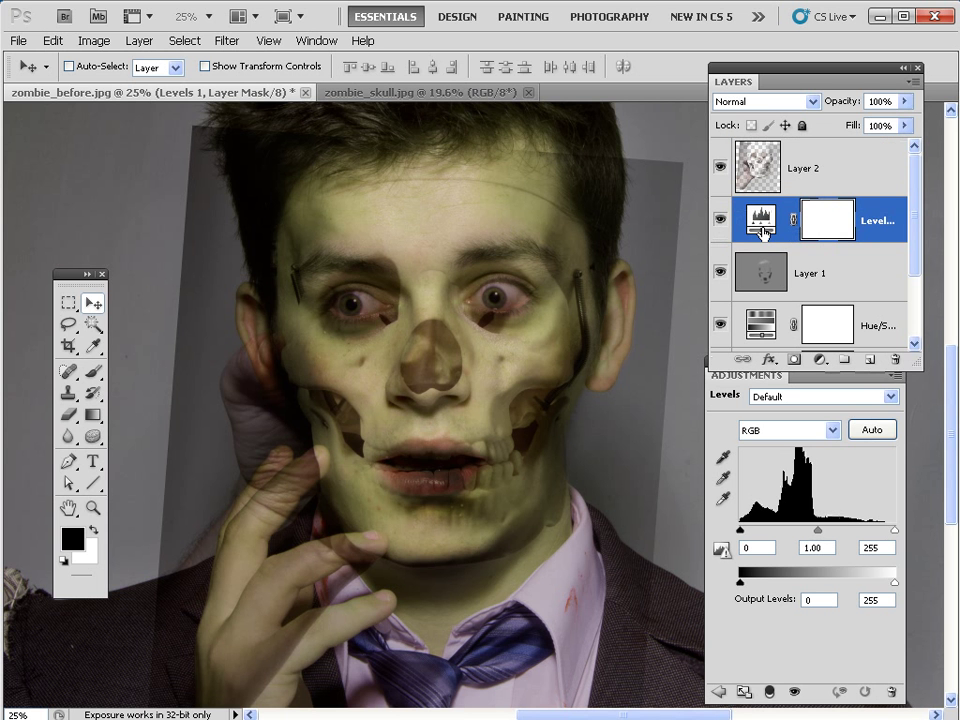
alt+click(789, 196)
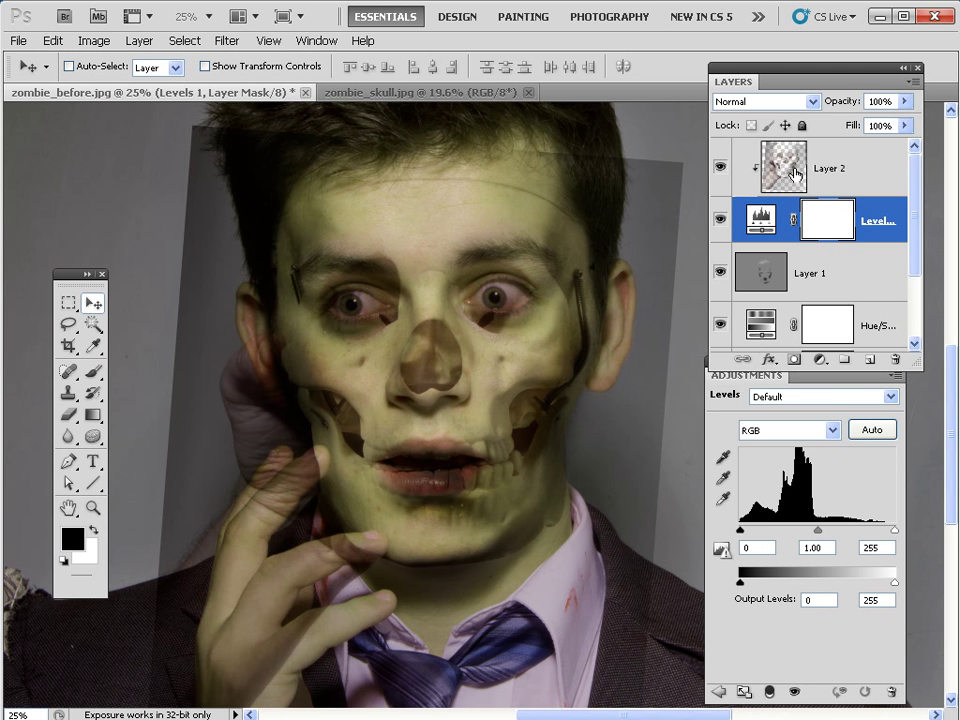
key(ctrl+alt+g)
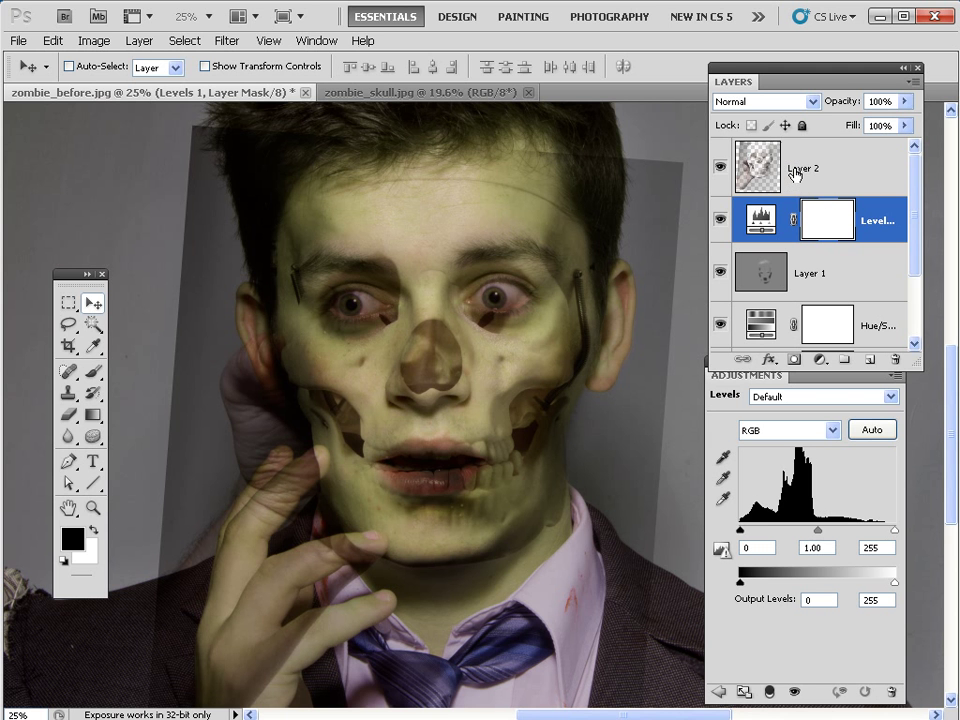
key(ctrl+bracketright)
key(shift+alt+m)
key(ctrl+e)
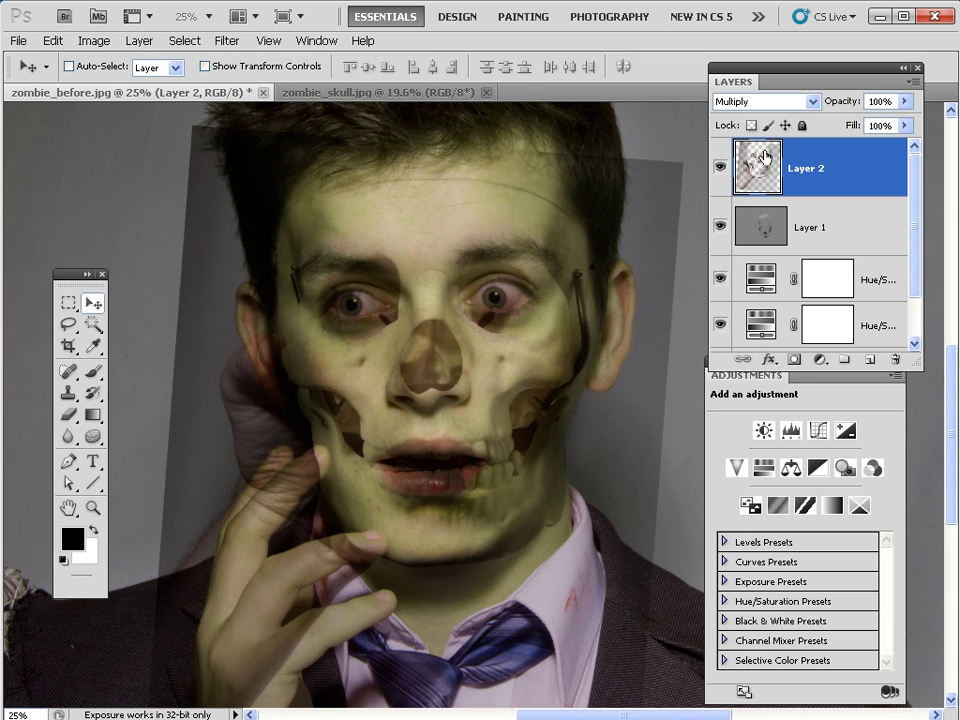
Add a layer mask to Layer 2 and set up a soft black brush at 442 px with 0% hardness
click(794, 359)
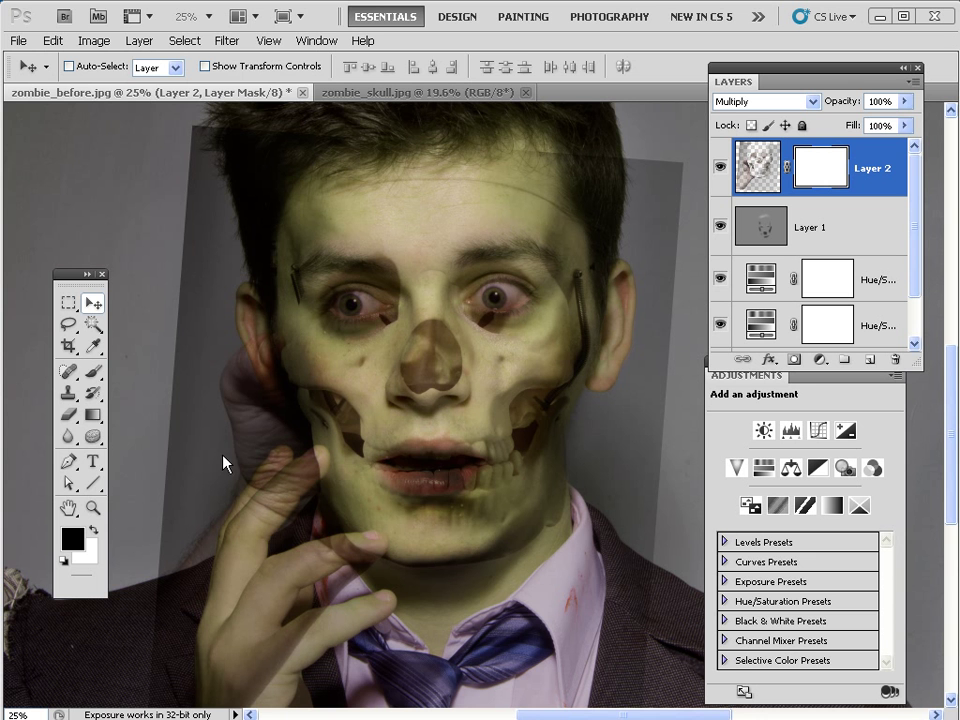
click(95, 374)
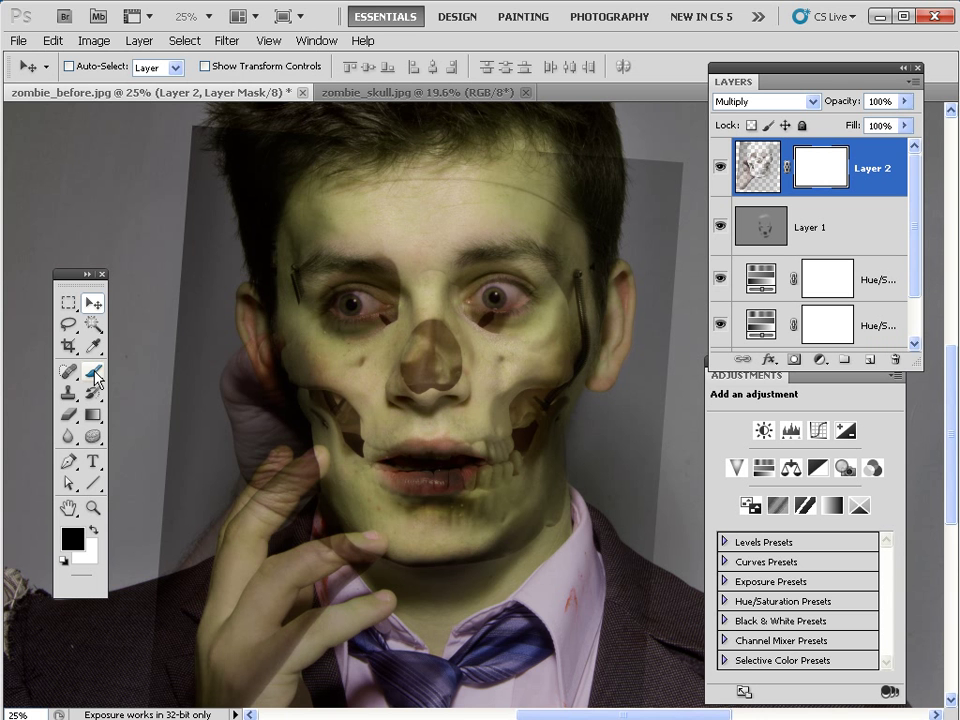
click(78, 72)
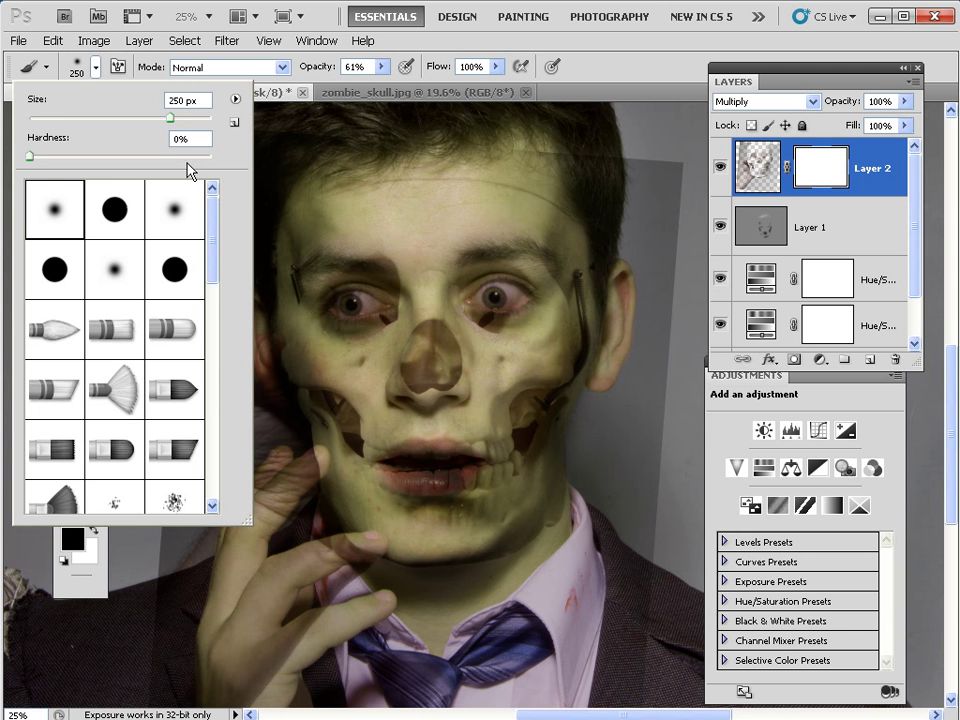
drag(178, 120, 189, 123)
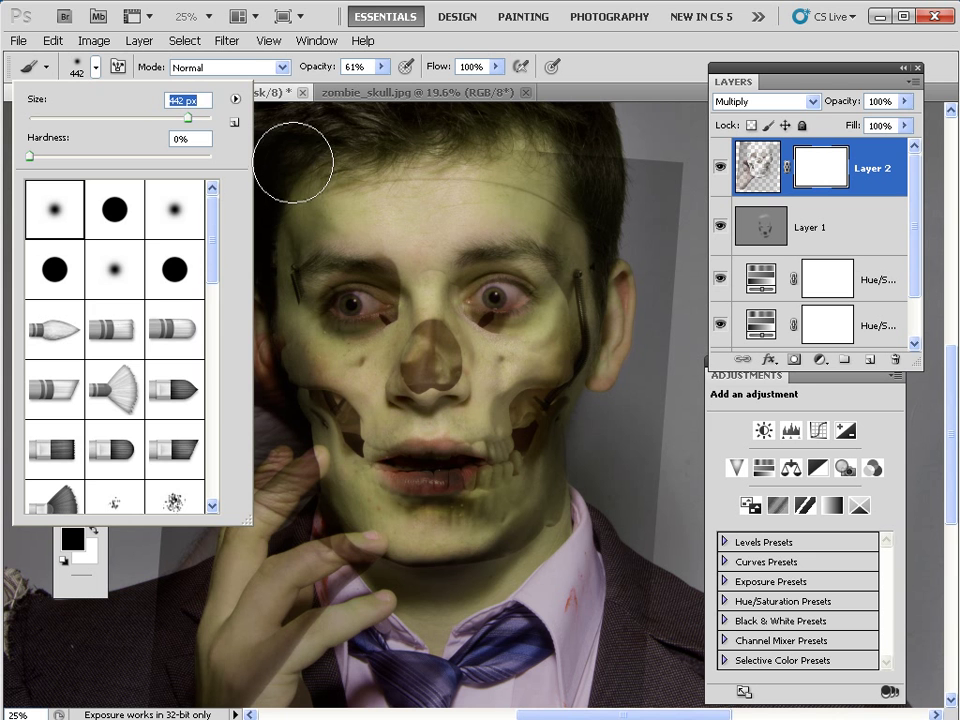
click(822, 179)
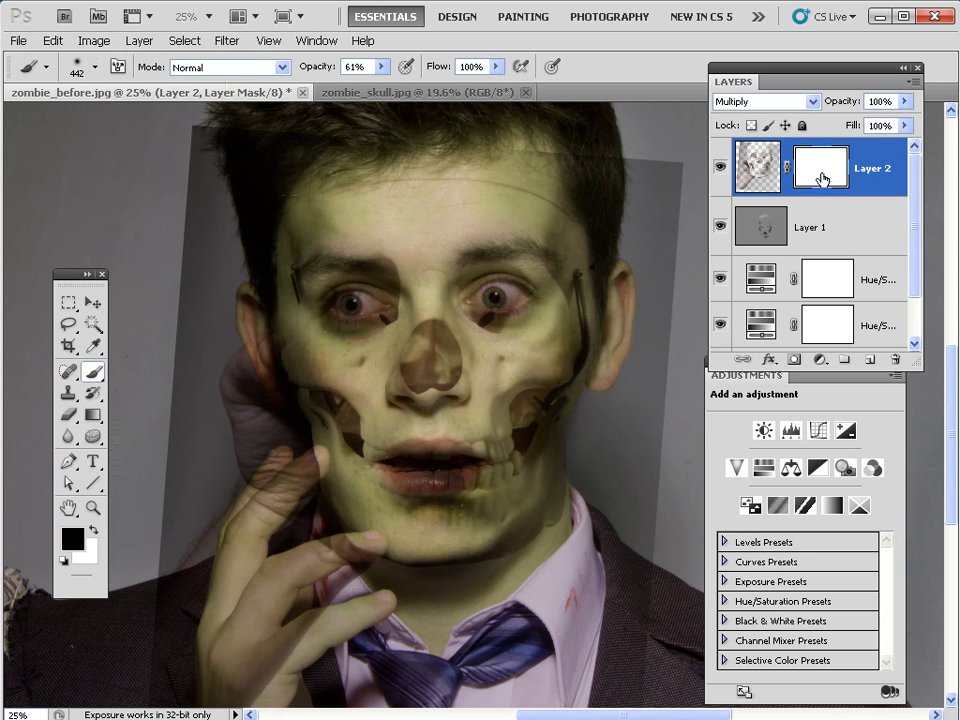
click(94, 530)
click(95, 532)
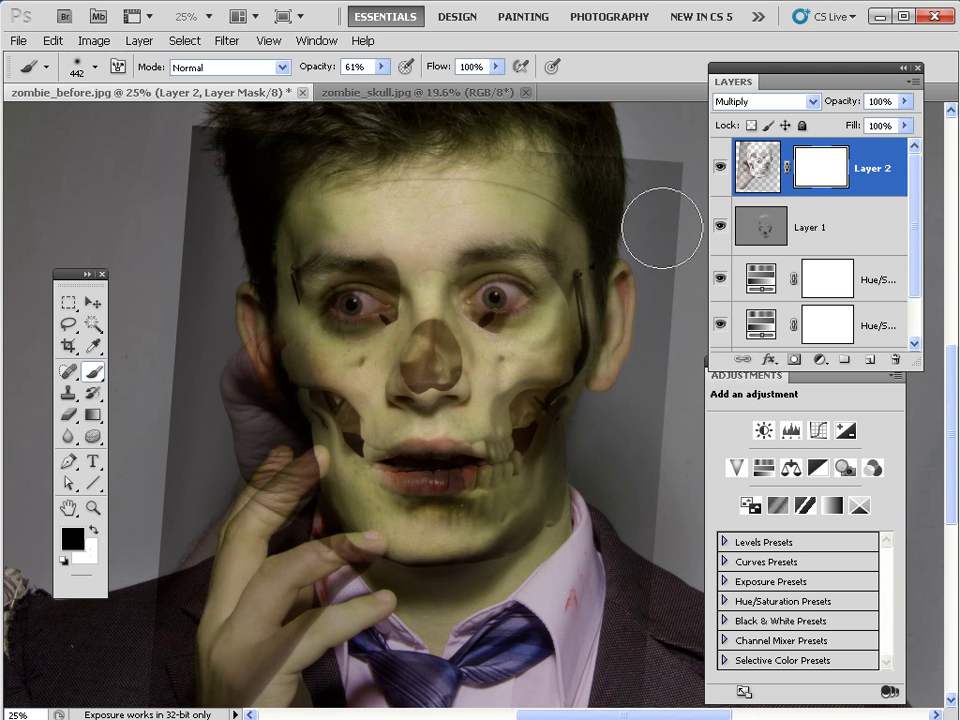
Mask out the skull layer's outer edges, hand, jaw and teeth with the brush at 100% opacity
click(543, 381)
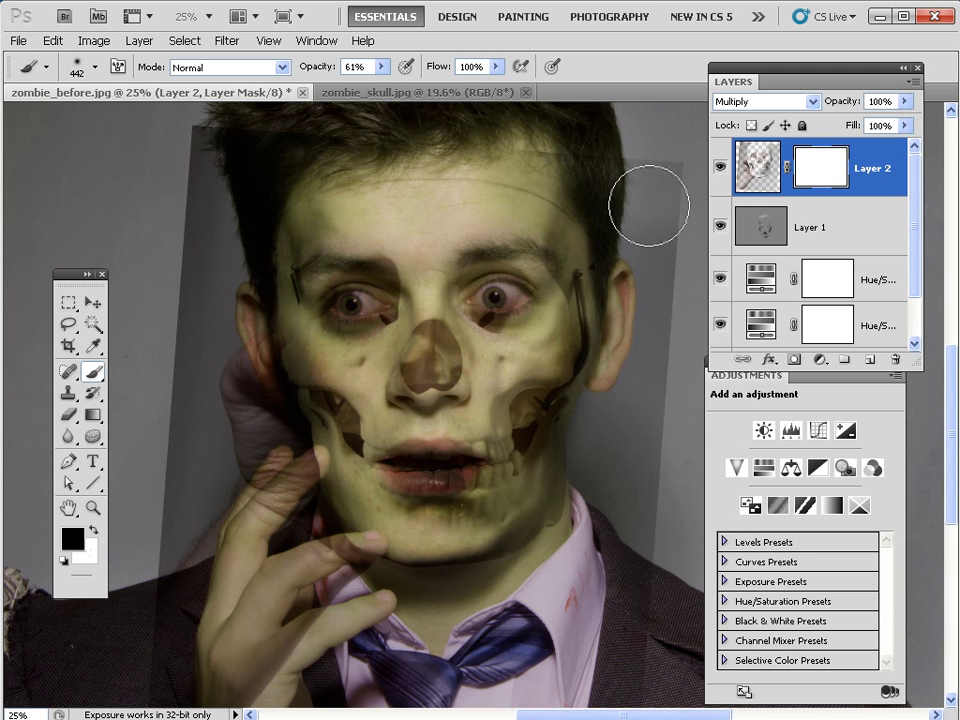
drag(318, 72, 352, 72)
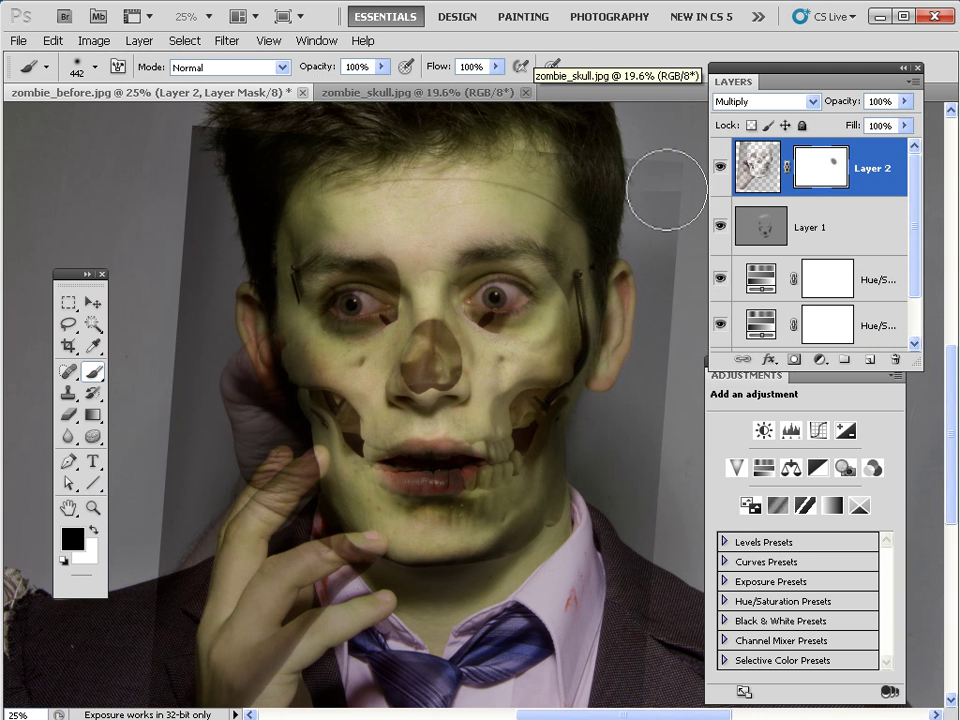
mouse_move(667, 189)
mouse_down()
mouse_move(523, 172)
mouse_move(359, 157)
mouse_move(258, 179)
mouse_move(199, 152)
mouse_move(188, 191)
mouse_move(202, 299)
mouse_move(153, 409)
mouse_move(179, 405)
mouse_move(196, 372)
mouse_move(171, 627)
mouse_move(188, 533)
mouse_up()
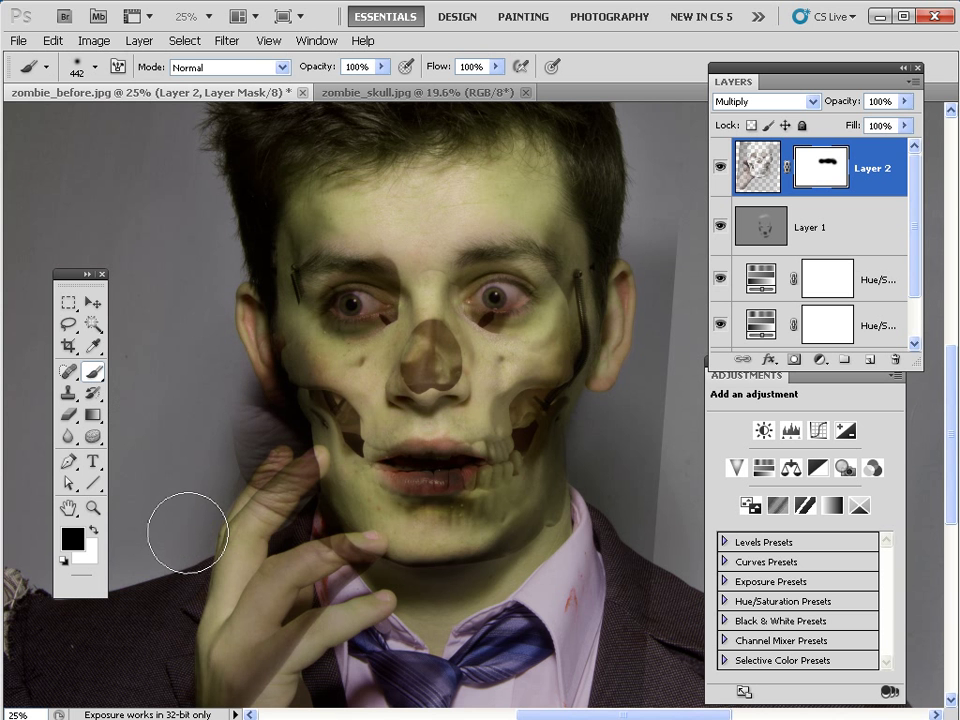
mouse_move(636, 231)
mouse_down()
mouse_move(652, 405)
mouse_move(647, 512)
mouse_move(627, 579)
mouse_move(482, 716)
mouse_move(421, 680)
mouse_move(317, 680)
mouse_move(211, 635)
mouse_move(177, 657)
mouse_move(310, 648)
mouse_move(258, 487)
mouse_move(250, 425)
mouse_move(283, 445)
mouse_move(272, 463)
mouse_move(260, 451)
mouse_move(220, 327)
mouse_move(335, 248)
mouse_move(424, 221)
mouse_move(577, 229)
mouse_move(590, 241)
mouse_move(597, 279)
mouse_move(563, 287)
mouse_move(577, 302)
mouse_move(571, 326)
mouse_move(588, 324)
mouse_move(582, 338)
mouse_move(594, 342)
mouse_move(624, 485)
mouse_move(584, 478)
mouse_move(525, 489)
mouse_move(493, 476)
mouse_move(468, 489)
mouse_move(357, 485)
mouse_move(511, 477)
mouse_move(551, 450)
mouse_move(518, 440)
mouse_move(530, 471)
mouse_move(331, 467)
mouse_up()
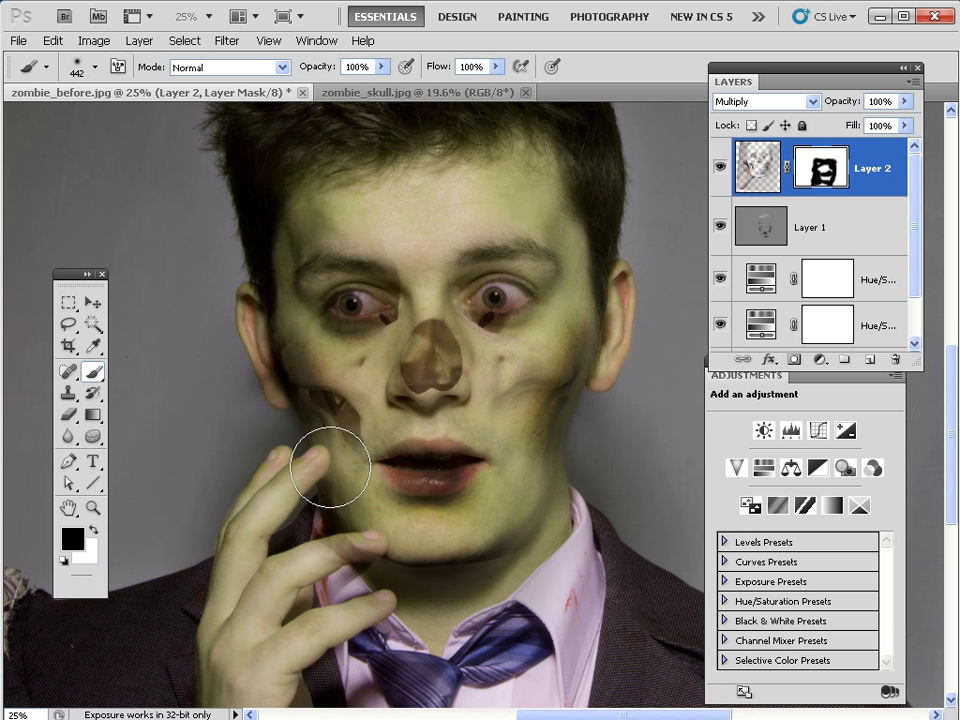
Reduce the brush to 125 px and mask out the remaining skull opening below the cheekbone nearest the raised hand
key(ctrl+plus)
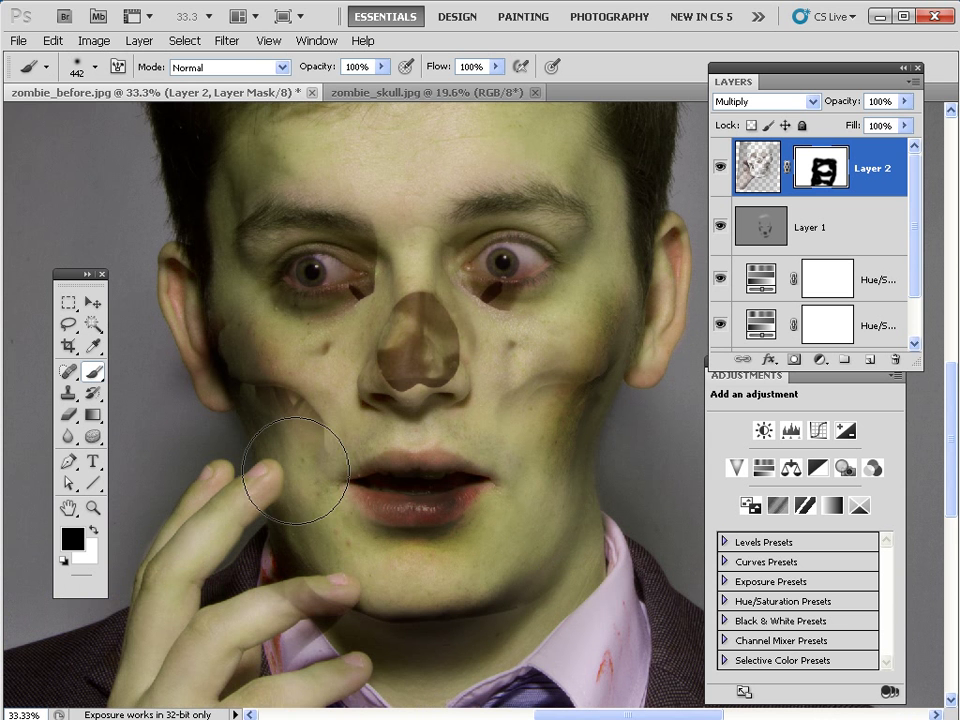
key(bracketleft)
key(bracketleft)
key(bracketleft)
key(bracketleft)
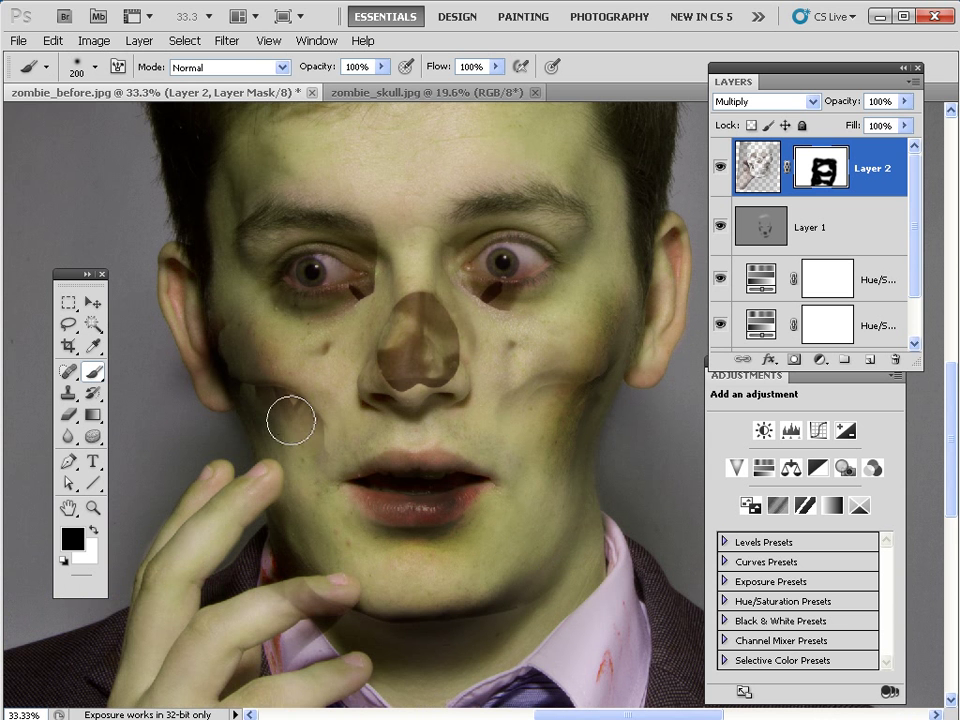
key(bracketleft)
key(bracketleft)
key(bracketleft)
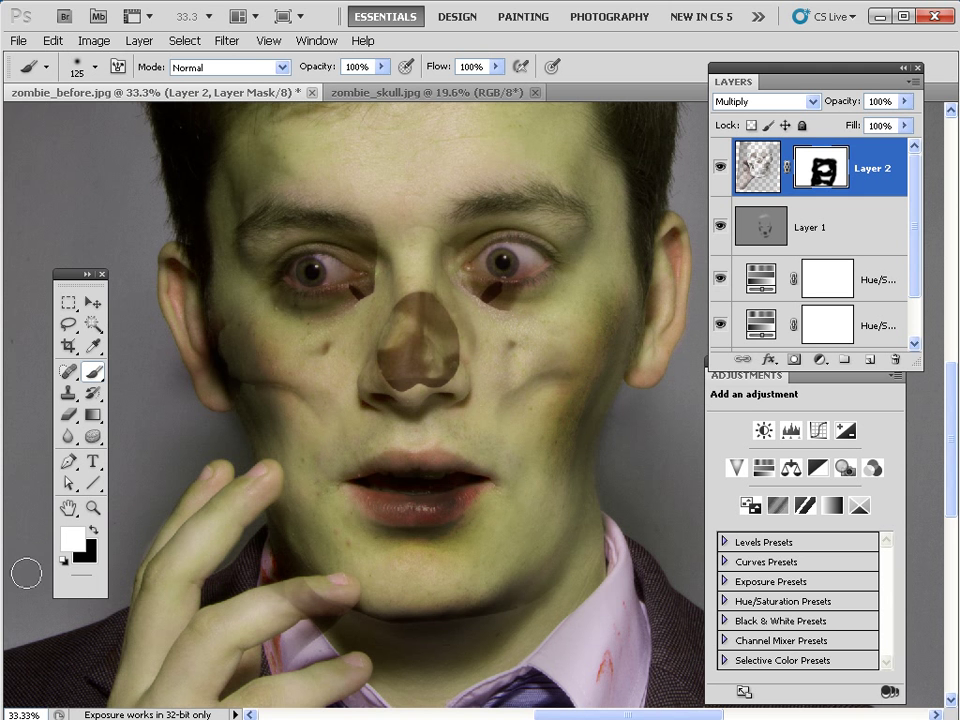
Paint white on the mask to restore the skull's shading along both cheekbones, and black to soften the edges beneath
key(x)
mouse_move(598, 342)
mouse_down()
mouse_move(572, 366)
mouse_move(530, 376)
mouse_up()
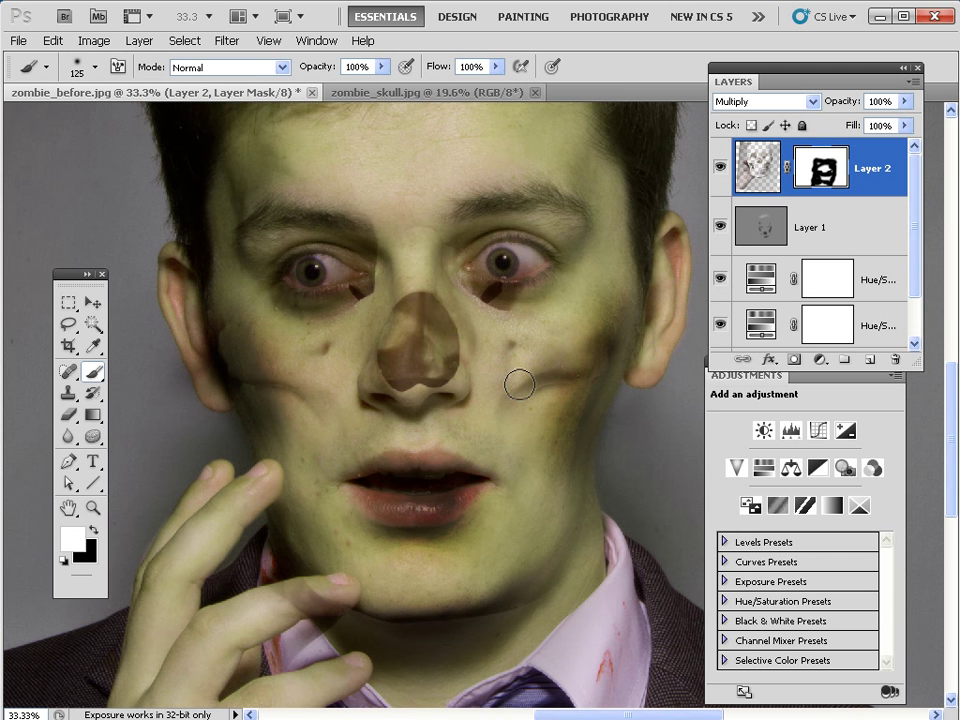
drag(312, 386, 231, 343)
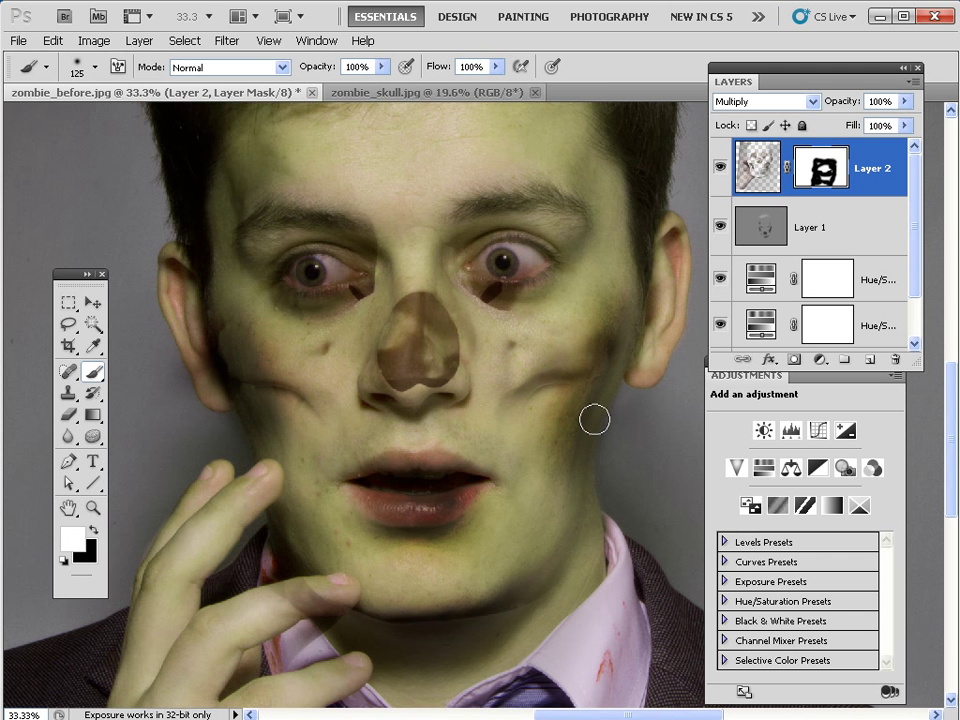
key(x)
drag(589, 401, 553, 399)
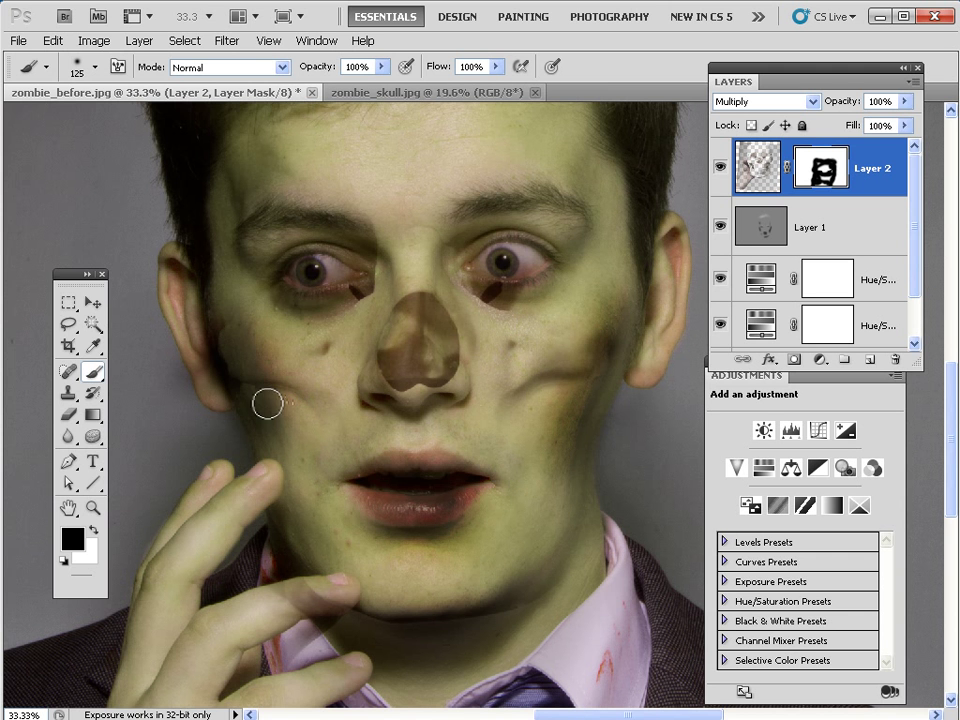
Undo the last mask stroke, enlarge the brush to 300 px and mask out the skull's remaining nose and eye sockets on Layer 2
key(ctrl+z)
key(bracketright)
key(bracketright)
key(bracketright)
key(bracketright)
key(bracketright)
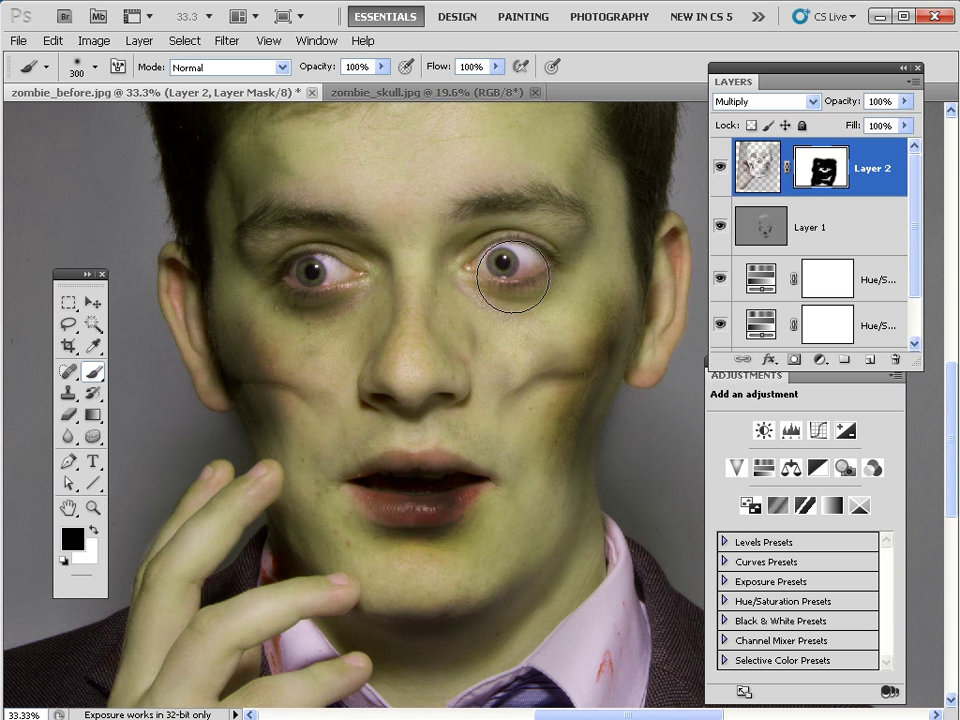
click(720, 171)
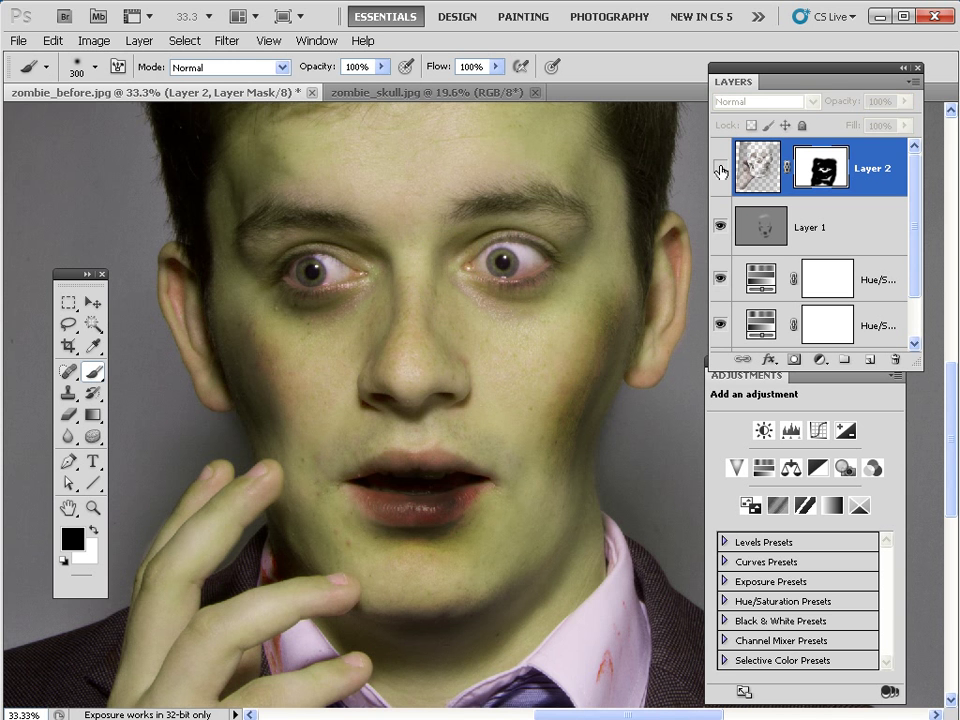
click(720, 171)
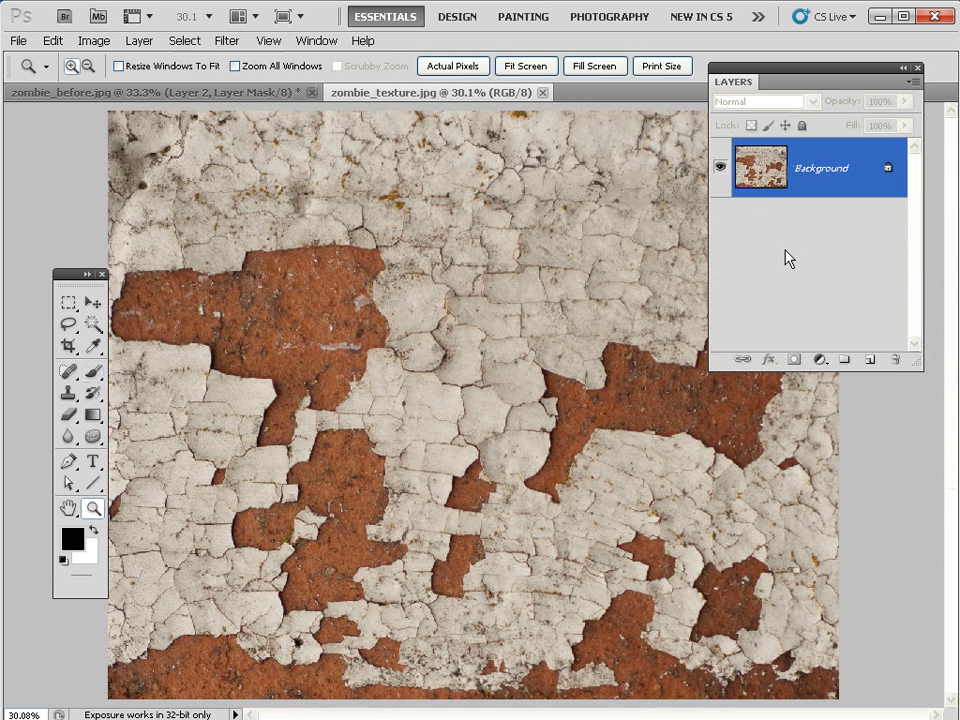
Lasso the large brick patch with its surrounding cracked paint in zombie_texture.jpg and paste a copy of it into zombie_before.jpg
click(68, 325)
click(130, 323)
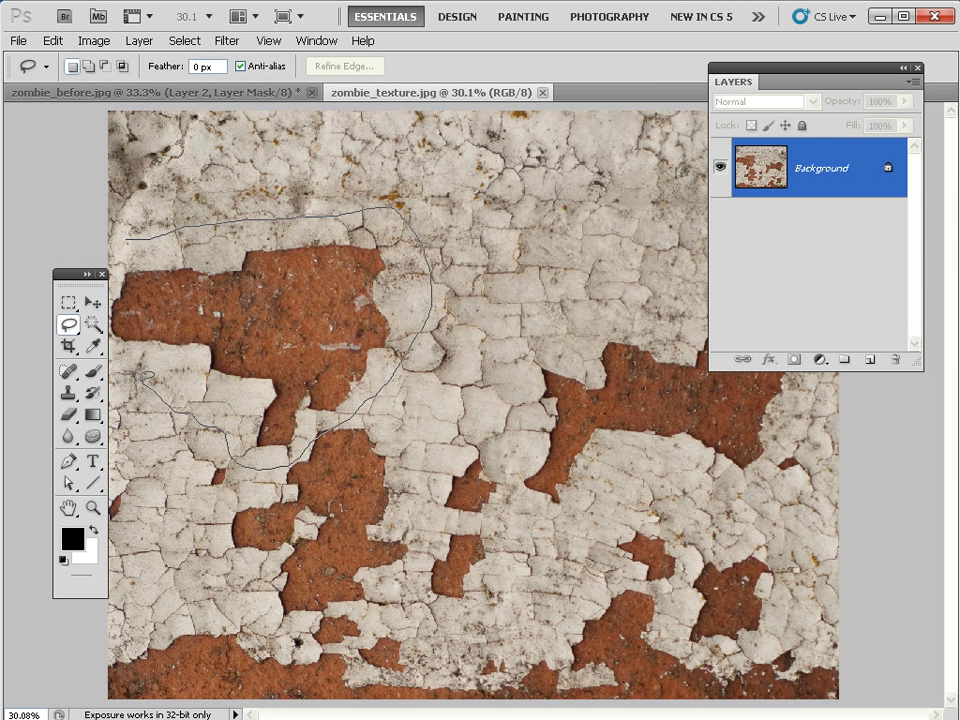
drag(124, 237, 120, 240)
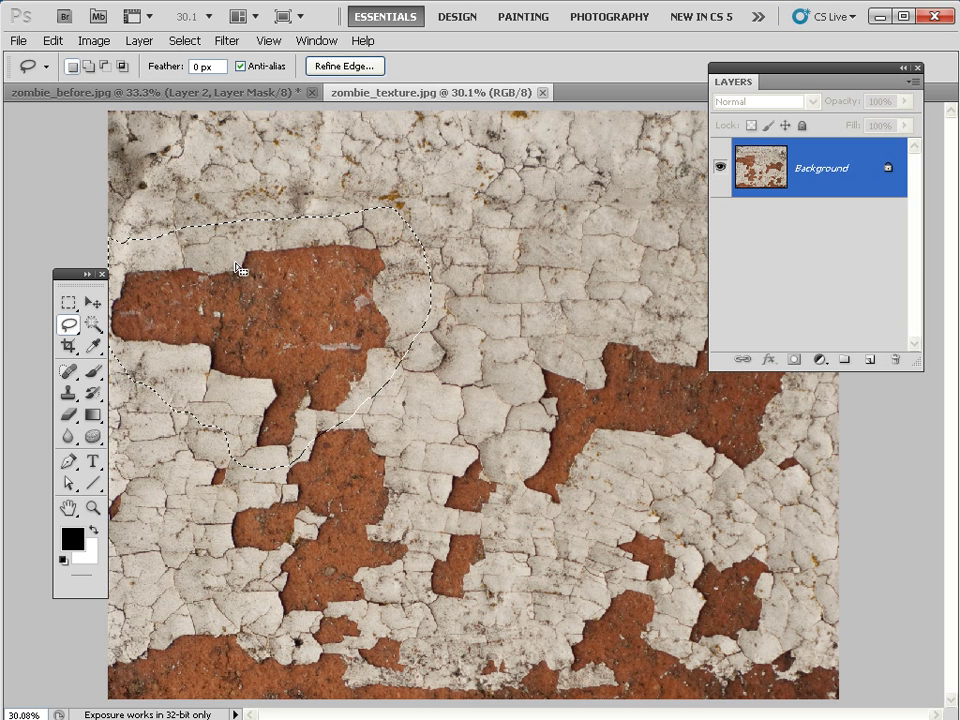
click(52, 40)
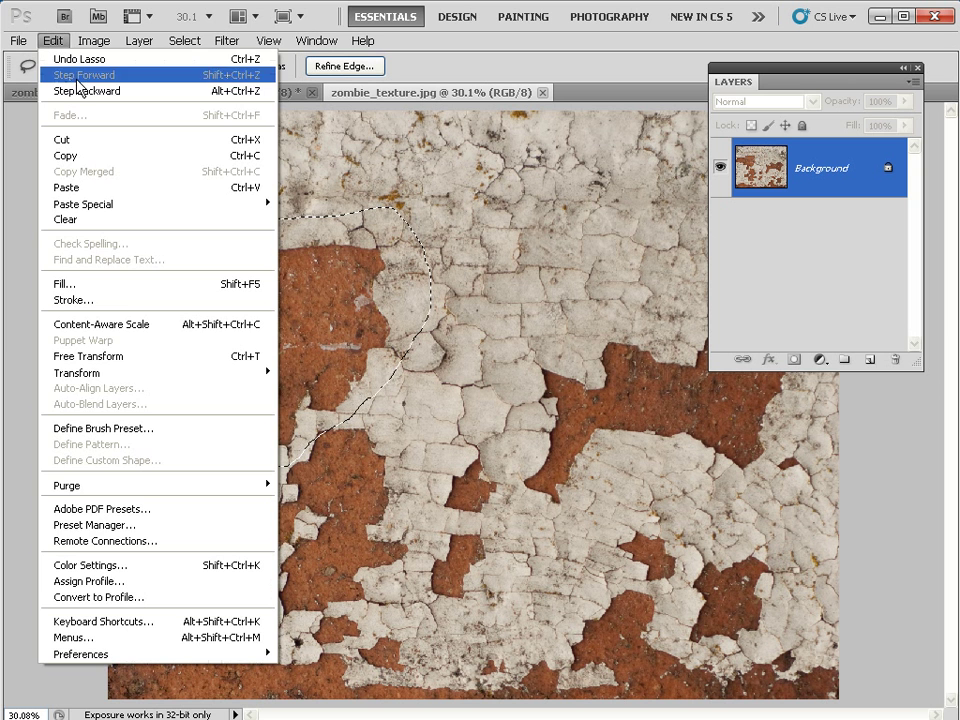
click(74, 155)
key(ctrl+Tab)
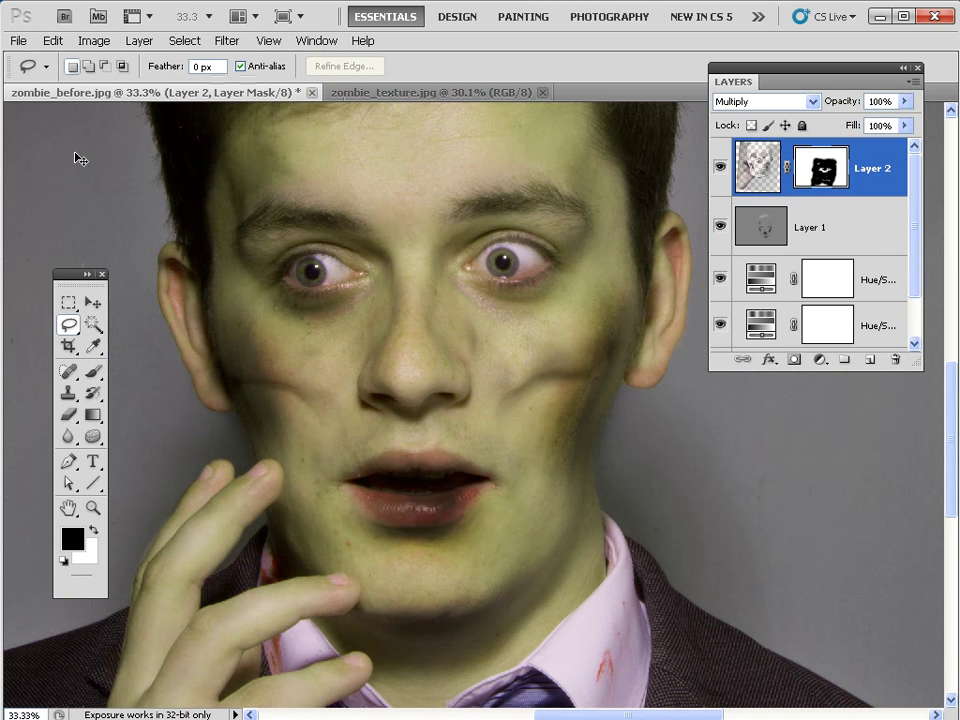
key(ctrl+v)
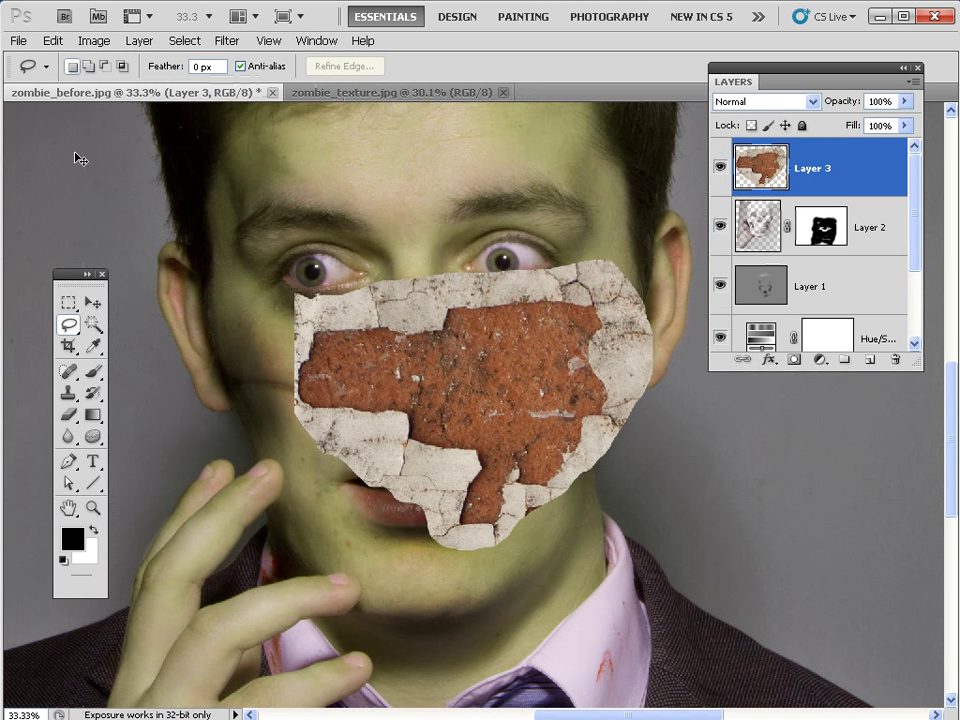
Rotate the pasted texture about 136°, shrink it slightly and position it over the cheek and jaw beside the mouth
key(ctrl+t)
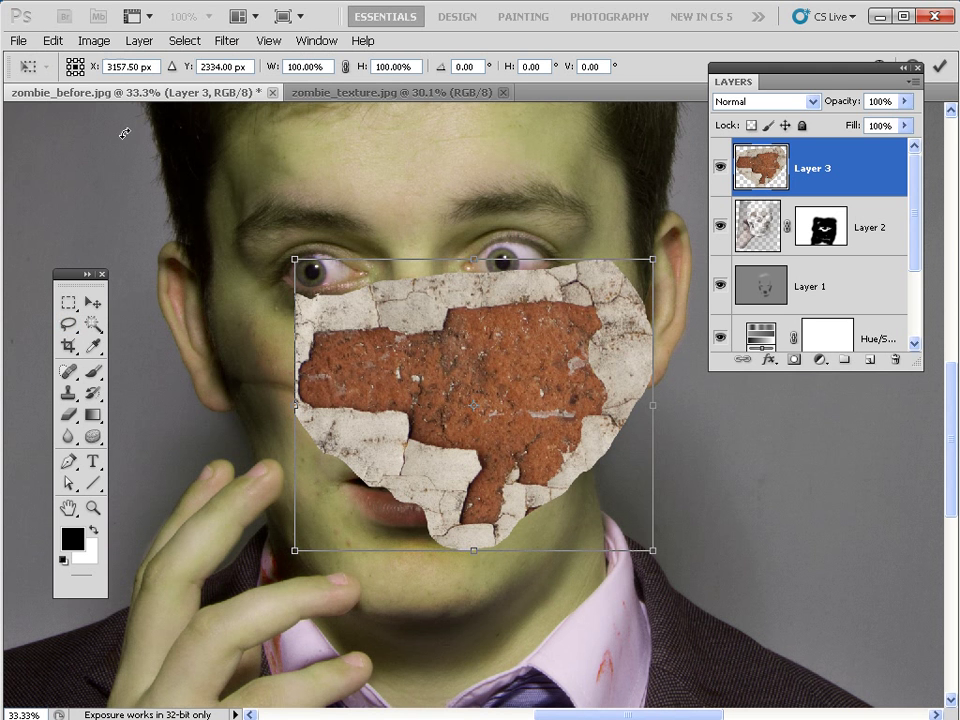
drag(521, 193, 566, 572)
drag(519, 452, 557, 581)
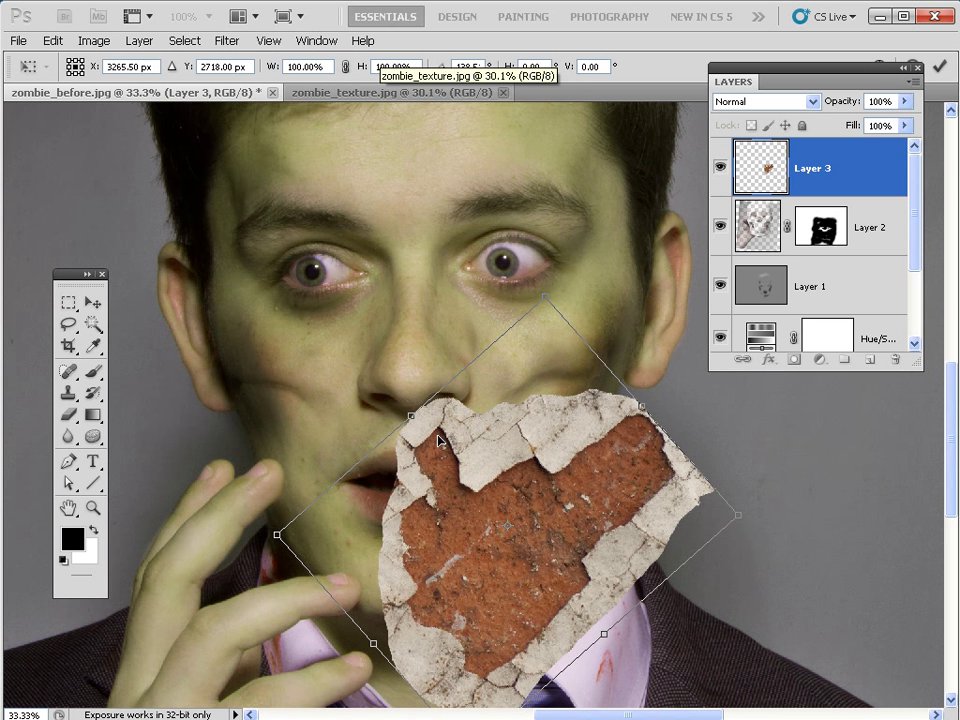
drag(755, 459, 746, 446)
drag(610, 634, 590, 613)
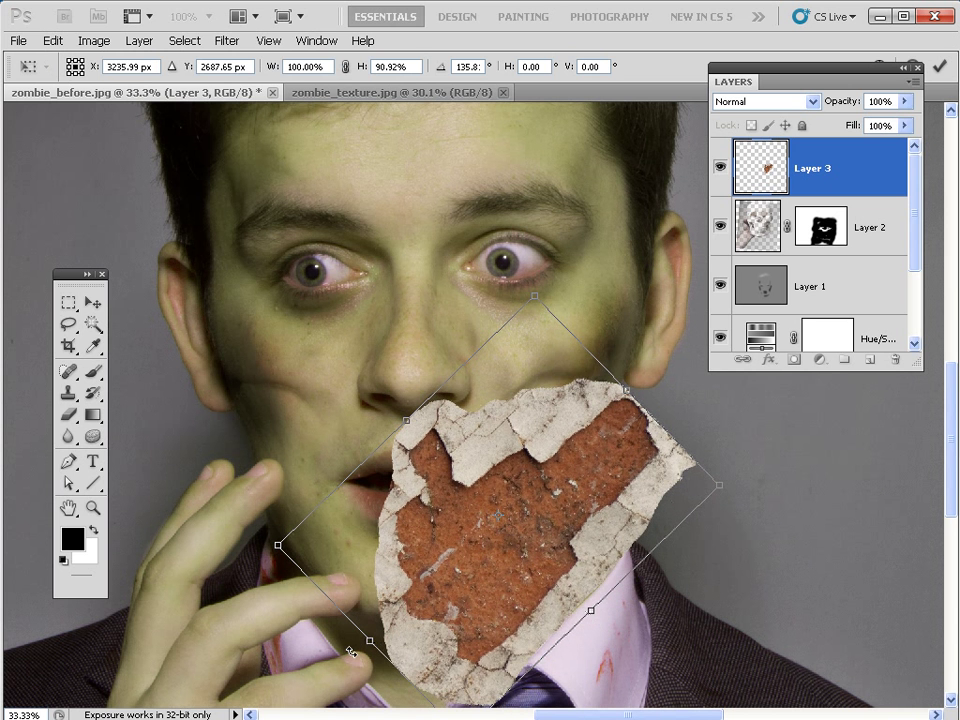
key(Return)
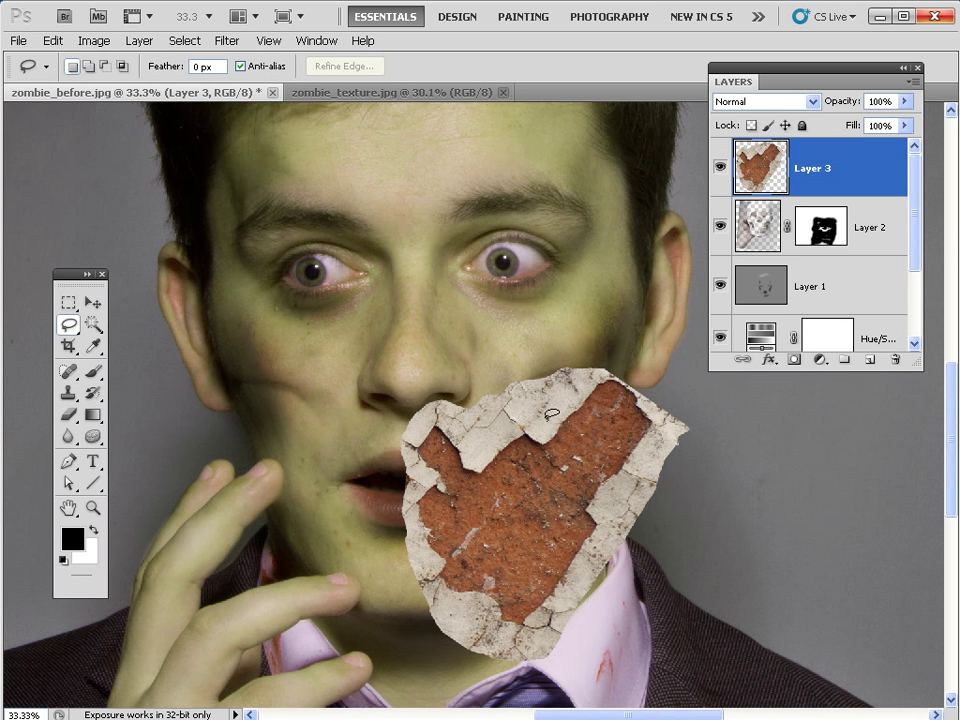
Set the texture layer's blend mode to Multiply and add a layer mask to it
click(758, 101)
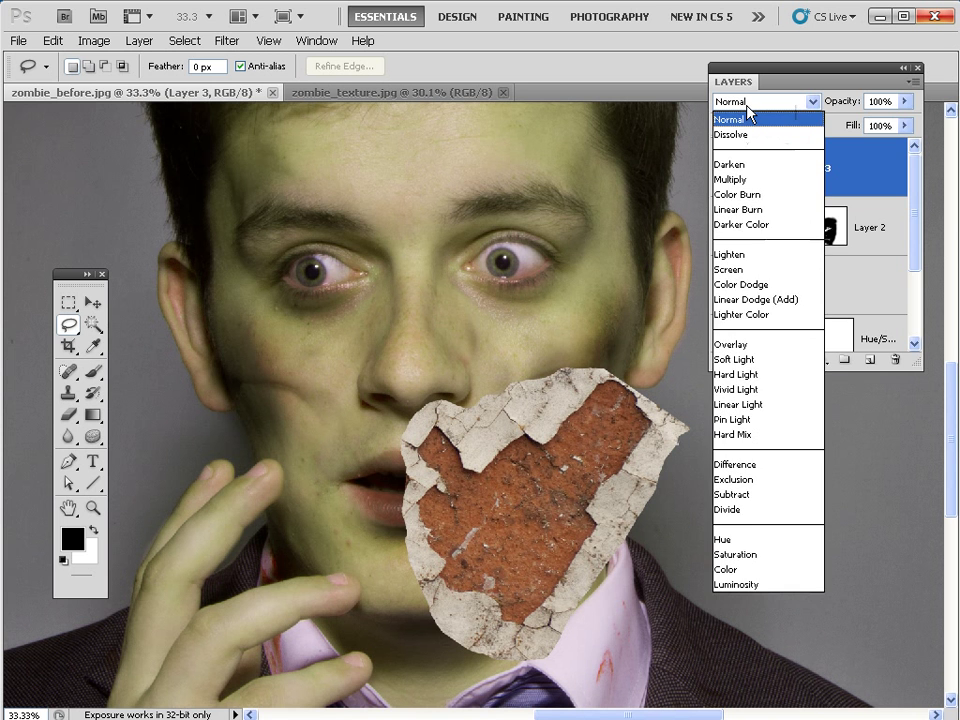
click(736, 180)
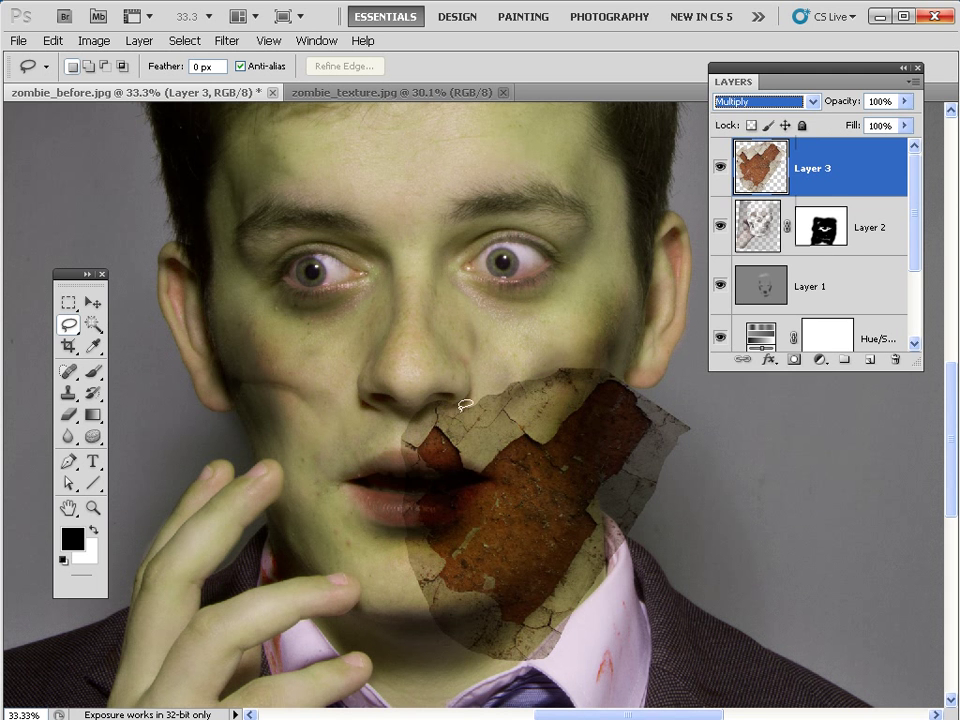
click(793, 359)
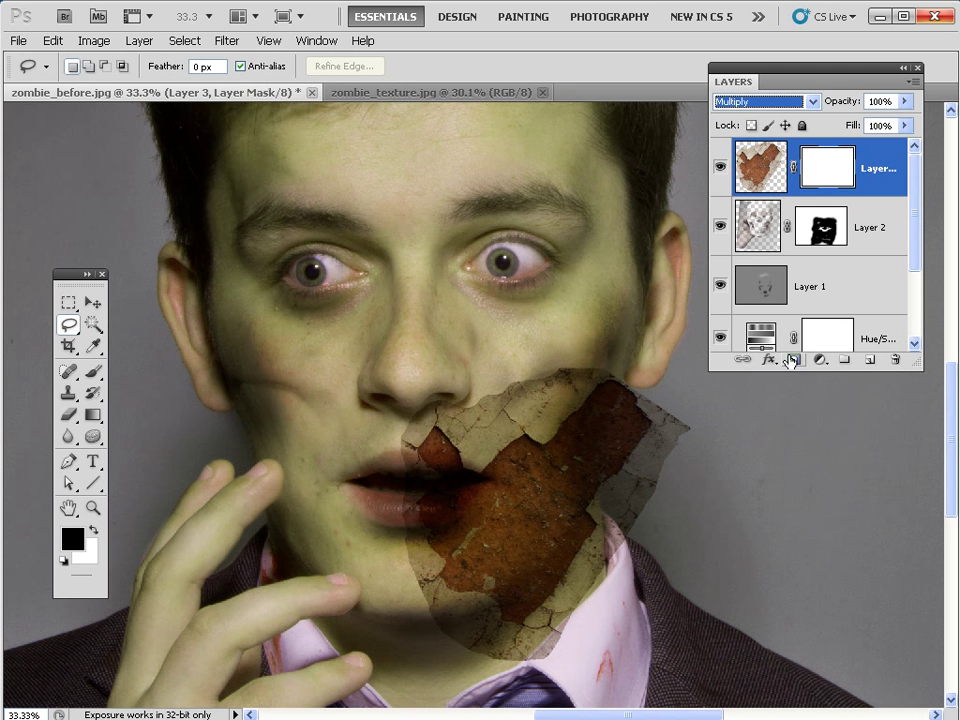
Mask out the texture's outer edges around the cheek, chin, neck and background with a black 150 px brush, keeping the brick wound
click(97, 374)
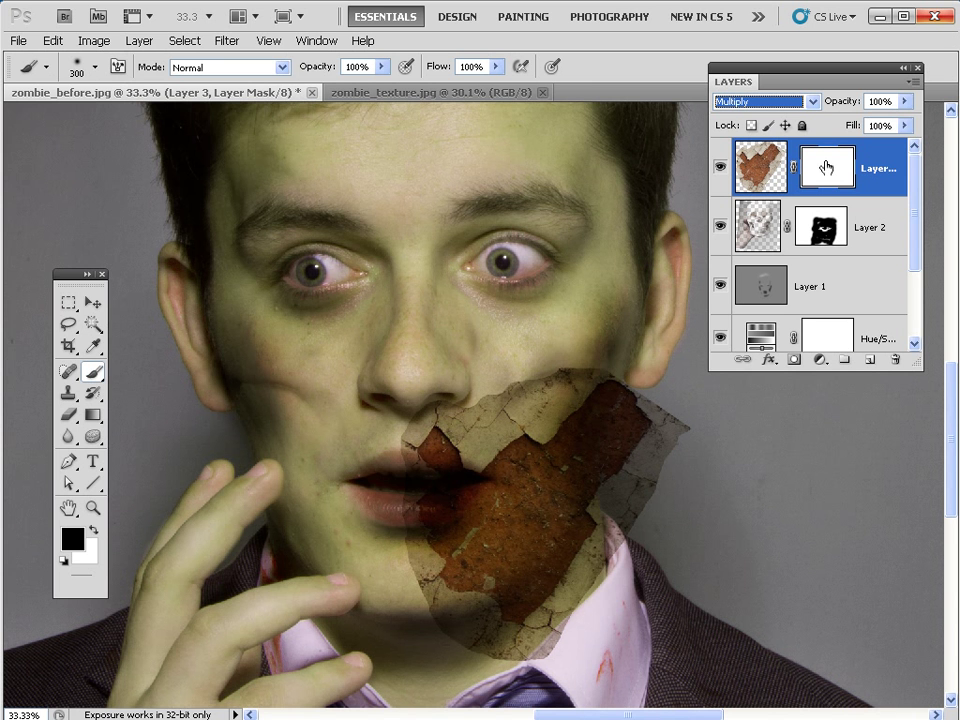
key(ctrl+plus)
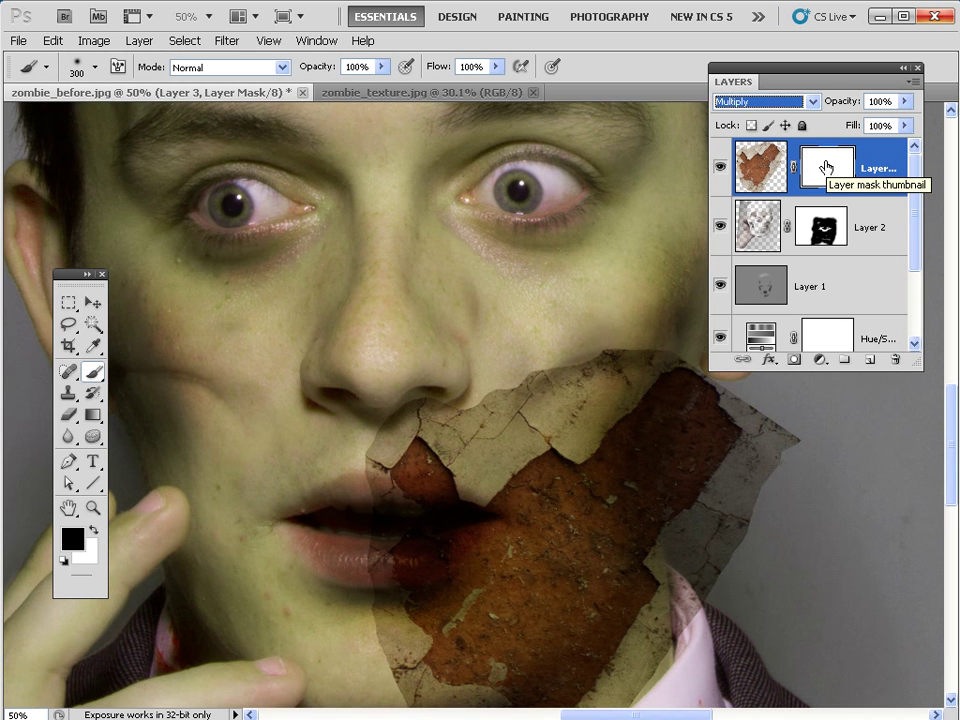
mouse_move(681, 368)
mouse_down()
mouse_move(568, 368)
mouse_move(557, 317)
mouse_move(570, 344)
mouse_move(637, 318)
mouse_up()
key(bracketleft)
key(bracketleft)
key(bracketleft)
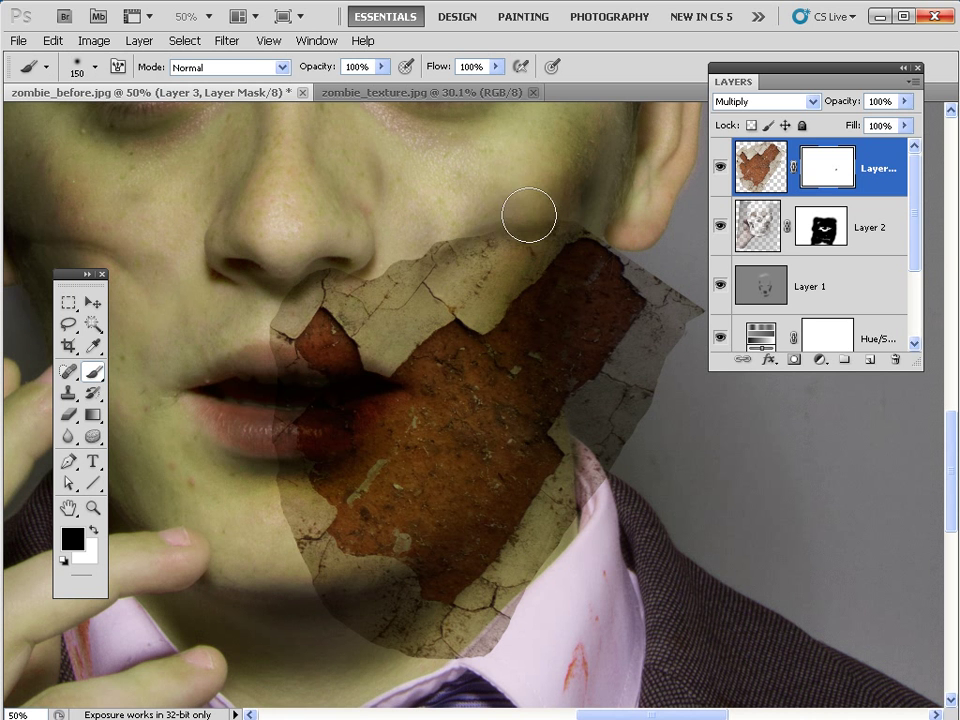
mouse_move(529, 214)
mouse_down()
mouse_move(500, 229)
mouse_move(456, 221)
mouse_up()
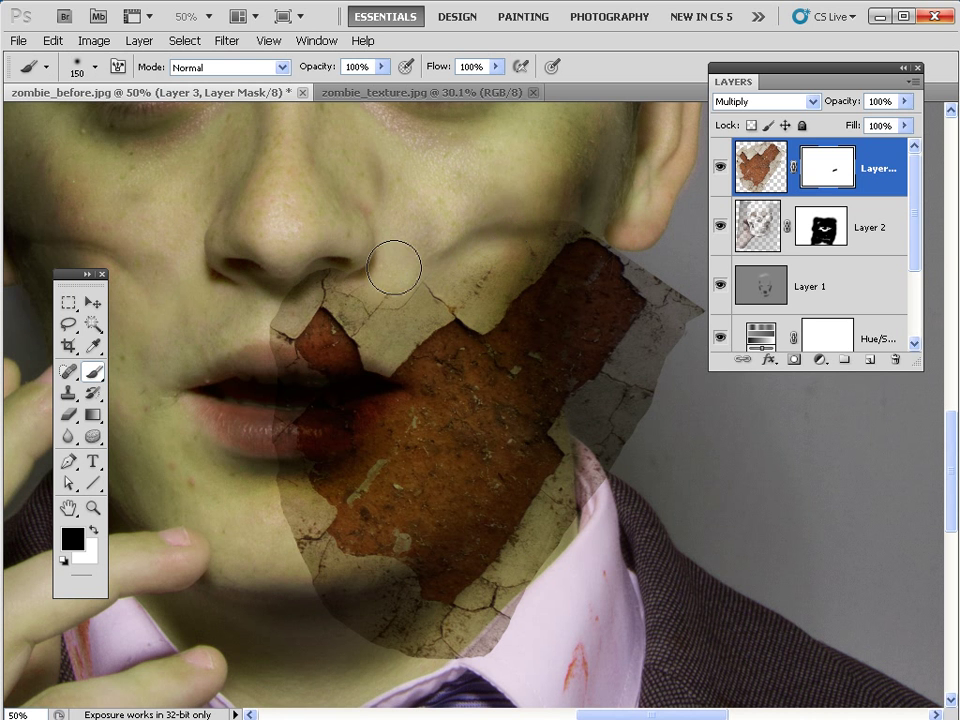
mouse_move(394, 266)
mouse_down()
mouse_move(317, 249)
mouse_move(276, 252)
mouse_move(290, 261)
mouse_move(280, 273)
mouse_move(292, 265)
mouse_move(249, 318)
mouse_move(250, 308)
mouse_move(251, 367)
mouse_move(270, 477)
mouse_move(296, 518)
mouse_move(294, 509)
mouse_move(294, 544)
mouse_move(321, 570)
mouse_move(324, 599)
mouse_move(347, 598)
mouse_move(409, 649)
mouse_move(461, 666)
mouse_move(523, 637)
mouse_move(525, 609)
mouse_move(474, 634)
mouse_move(582, 528)
mouse_move(640, 430)
mouse_move(622, 461)
mouse_move(627, 395)
mouse_move(651, 402)
mouse_move(684, 361)
mouse_move(718, 285)
mouse_move(687, 279)
mouse_move(681, 291)
mouse_move(654, 244)
mouse_move(645, 312)
mouse_move(645, 248)
mouse_move(618, 311)
mouse_move(630, 263)
mouse_move(615, 296)
mouse_move(611, 355)
mouse_move(583, 422)
mouse_move(594, 409)
mouse_move(597, 331)
mouse_up()
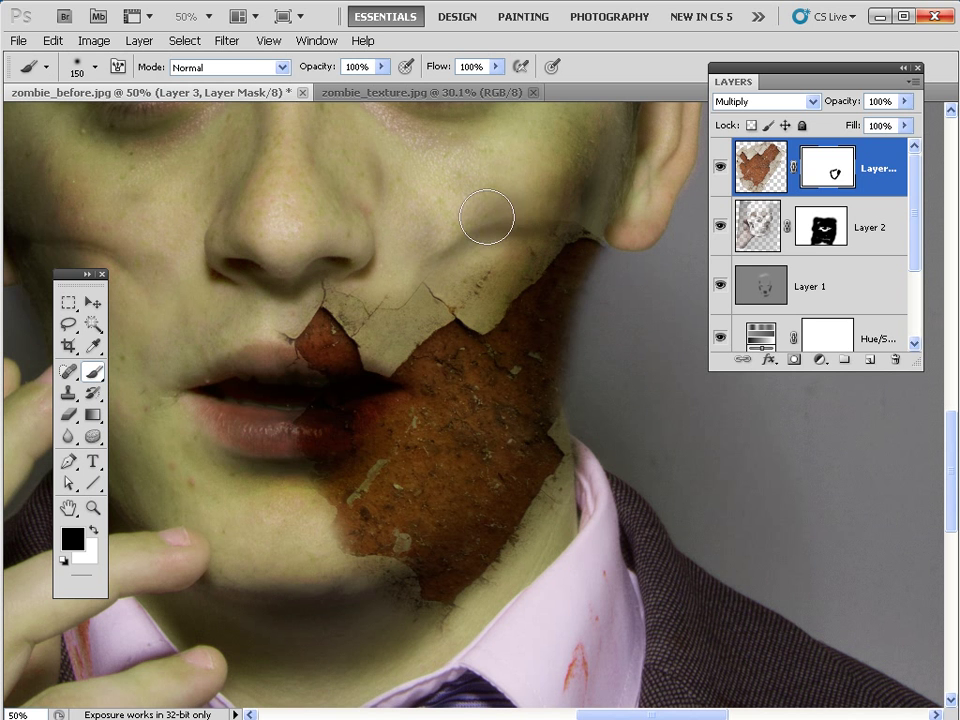
Refine the texture mask around the lower lip and chin, alternating black to hide and white to restore the texture
mouse_move(366, 444)
mouse_down()
mouse_move(335, 440)
mouse_move(337, 426)
mouse_move(345, 456)
mouse_move(304, 437)
mouse_up()
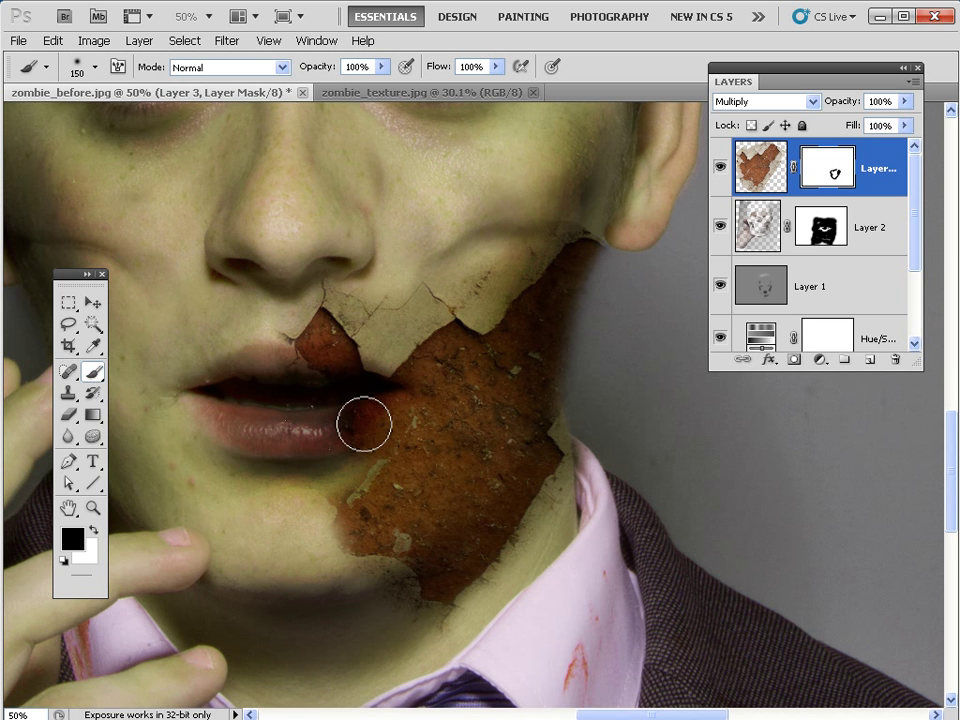
key(x)
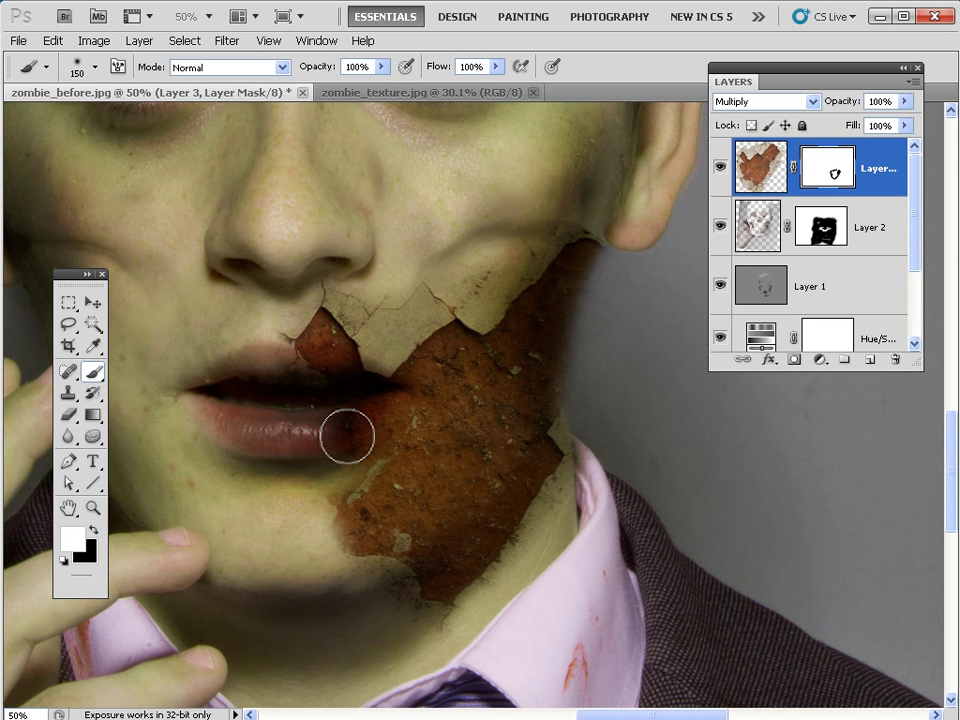
mouse_move(347, 436)
mouse_down()
mouse_move(292, 437)
mouse_move(312, 441)
mouse_move(304, 447)
mouse_move(274, 437)
mouse_move(322, 440)
mouse_move(256, 438)
mouse_up()
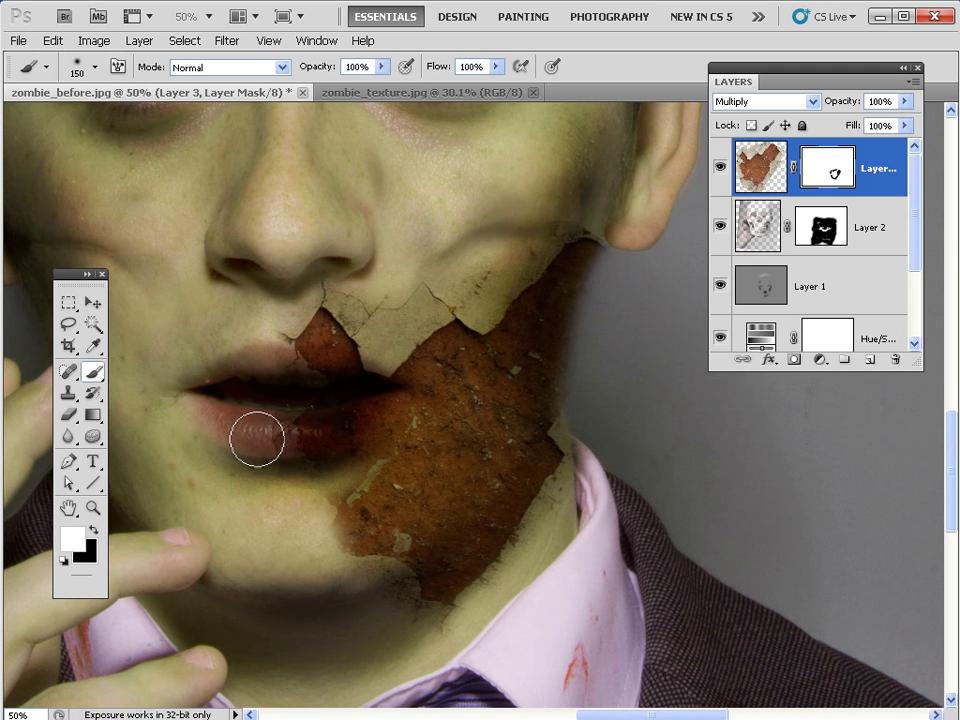
key(x)
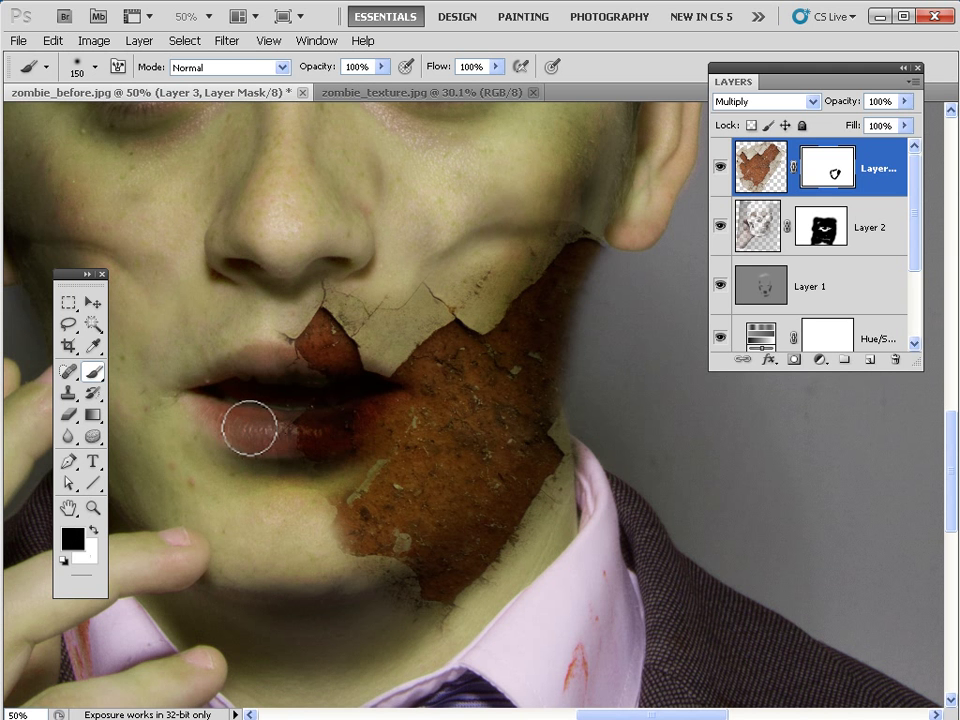
mouse_move(248, 428)
mouse_down()
mouse_move(255, 420)
mouse_move(407, 489)
mouse_move(369, 471)
mouse_move(333, 495)
mouse_up()
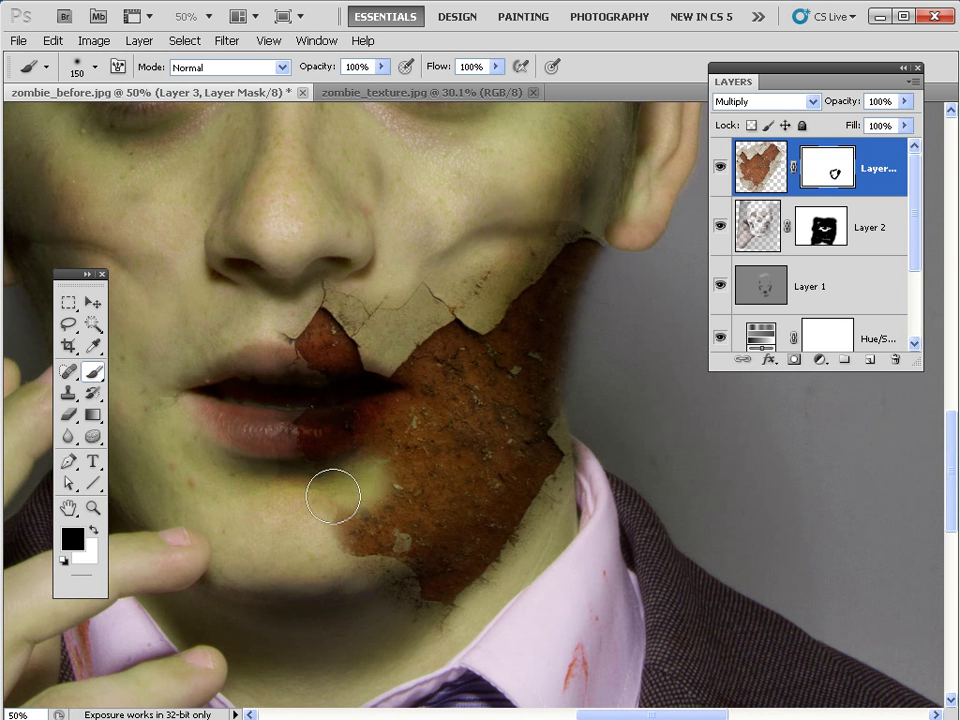
key(x)
mouse_move(390, 476)
mouse_down()
mouse_move(368, 512)
mouse_move(360, 473)
mouse_move(334, 469)
mouse_move(388, 493)
mouse_up()
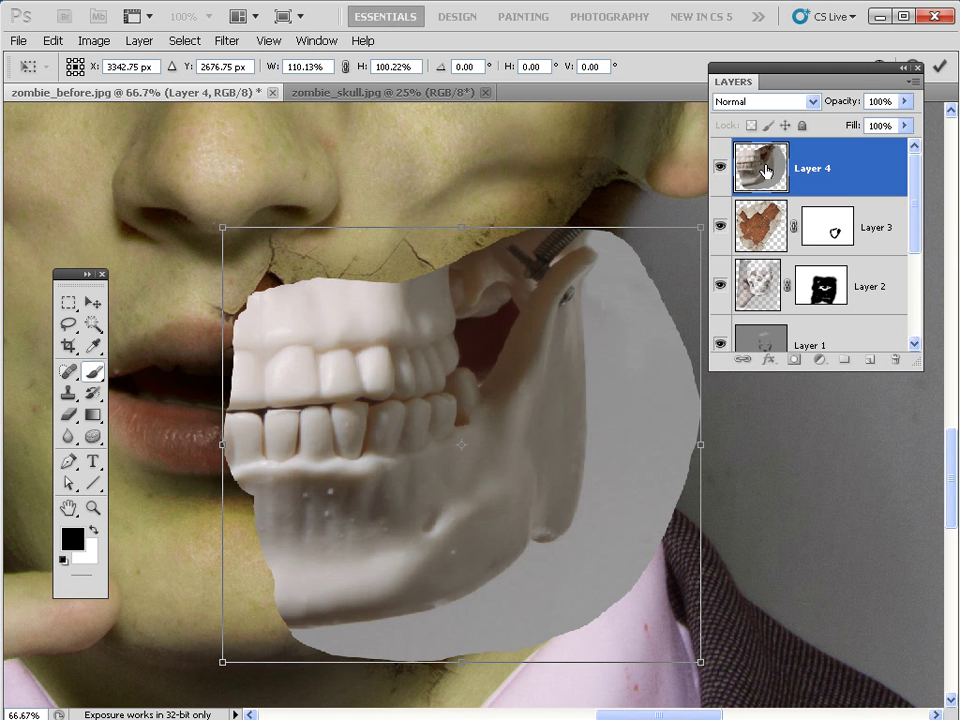
Hide the placed skull-jaw layer with an inverted black mask, and paint white at 97 px to reveal the teeth and jawbone inside the wound
key(Return)
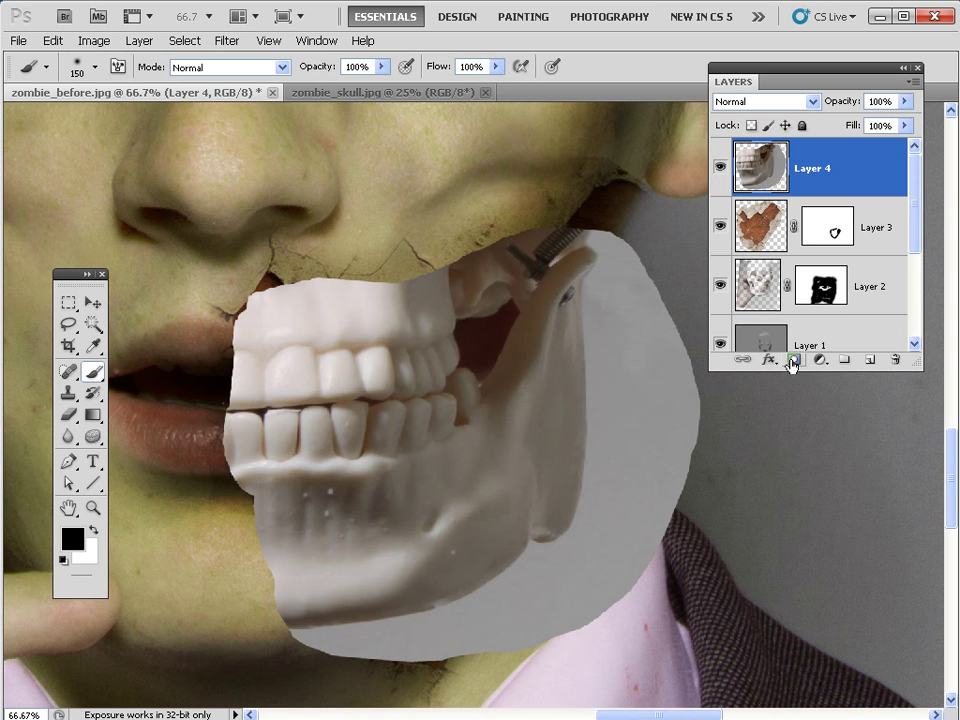
click(792, 362)
key(x)
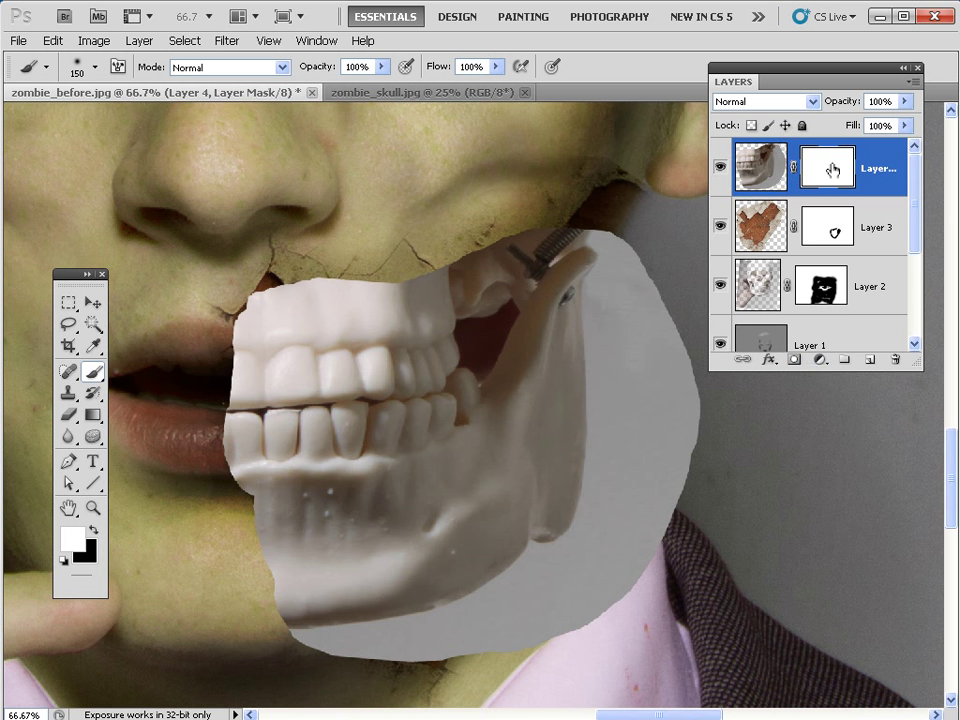
key(ctrl+i)
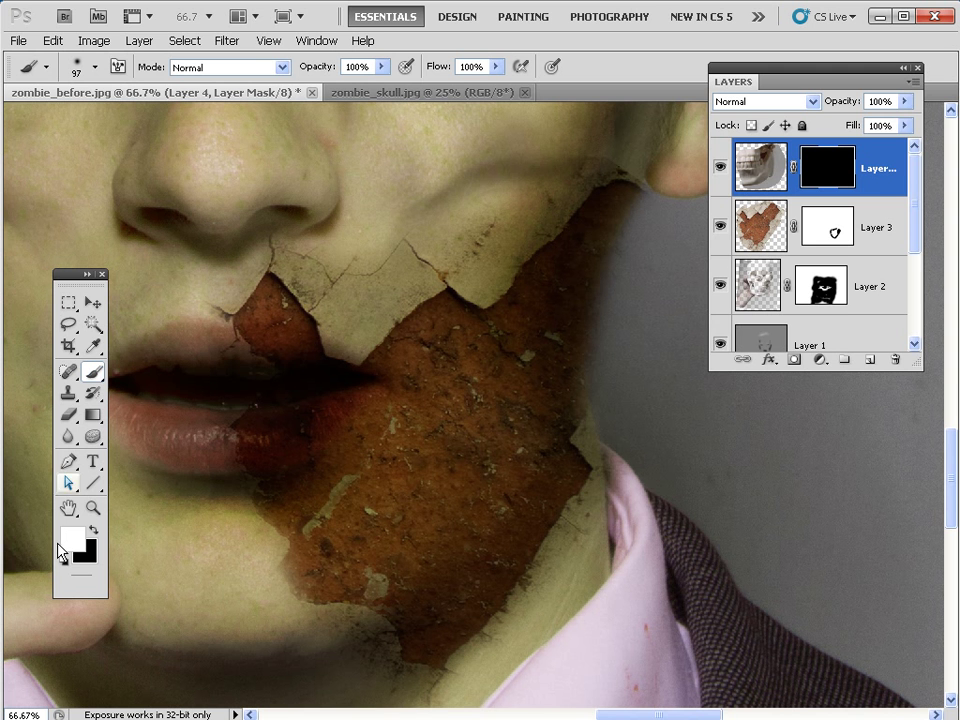
mouse_move(336, 516)
mouse_down()
mouse_move(337, 484)
mouse_move(357, 481)
mouse_move(315, 461)
mouse_move(322, 445)
mouse_move(304, 433)
mouse_move(268, 450)
mouse_move(273, 426)
mouse_move(299, 519)
mouse_move(286, 502)
mouse_move(313, 541)
mouse_move(305, 577)
mouse_move(403, 612)
mouse_move(436, 598)
mouse_move(390, 501)
mouse_move(379, 434)
mouse_move(360, 414)
mouse_move(321, 418)
mouse_move(294, 369)
mouse_move(362, 387)
mouse_move(443, 326)
mouse_move(406, 358)
mouse_move(462, 324)
mouse_move(476, 368)
mouse_move(408, 426)
mouse_move(426, 444)
mouse_move(433, 478)
mouse_move(490, 473)
mouse_move(436, 505)
mouse_move(446, 518)
mouse_move(461, 491)
mouse_up()
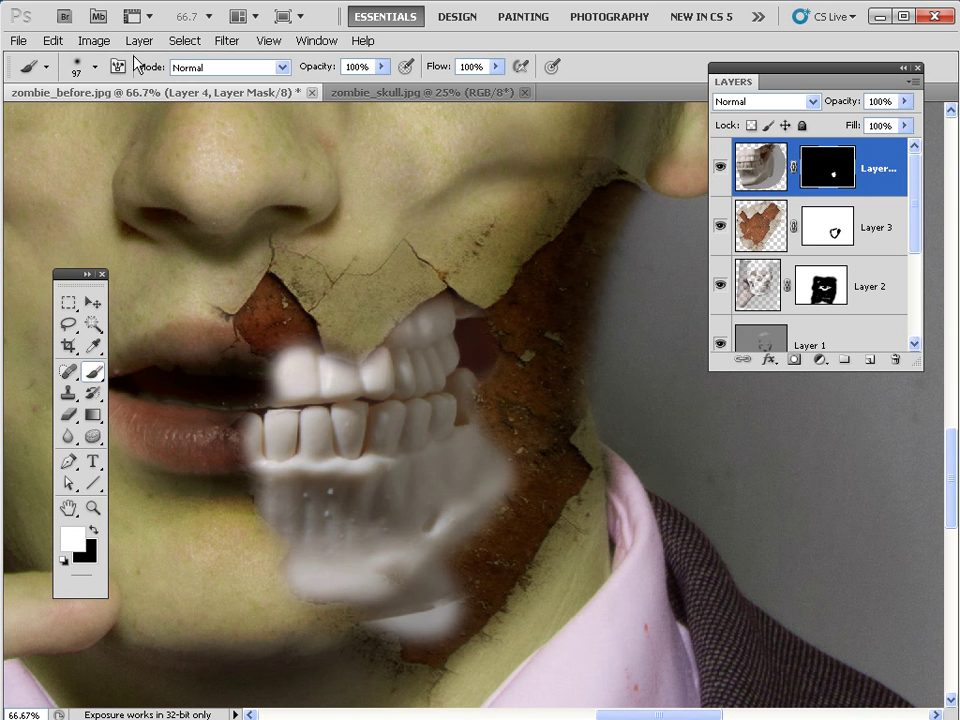
Set the mask brush hardness to 47% and paint white along the jawbone's edge below the lower front teeth
click(73, 66)
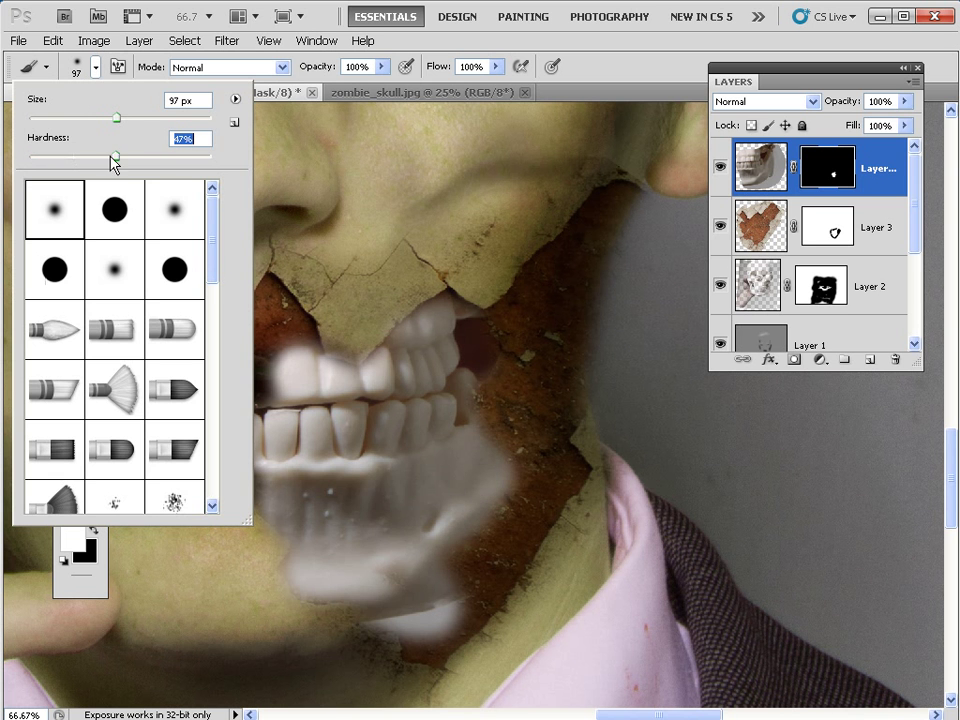
click(376, 440)
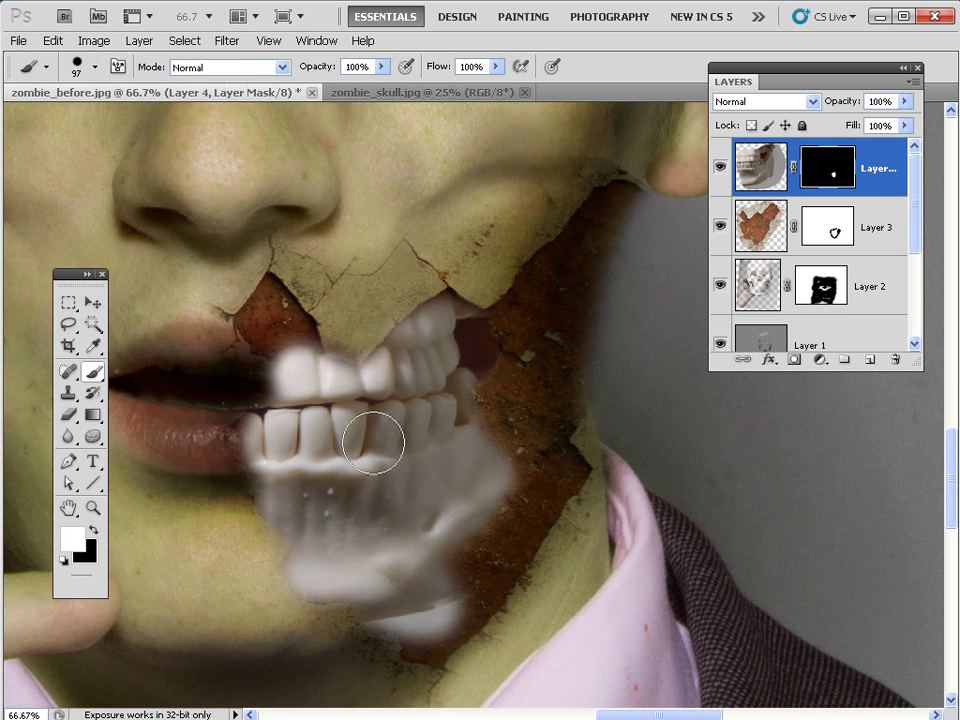
mouse_move(286, 489)
mouse_down()
mouse_move(314, 521)
mouse_move(306, 563)
mouse_up()
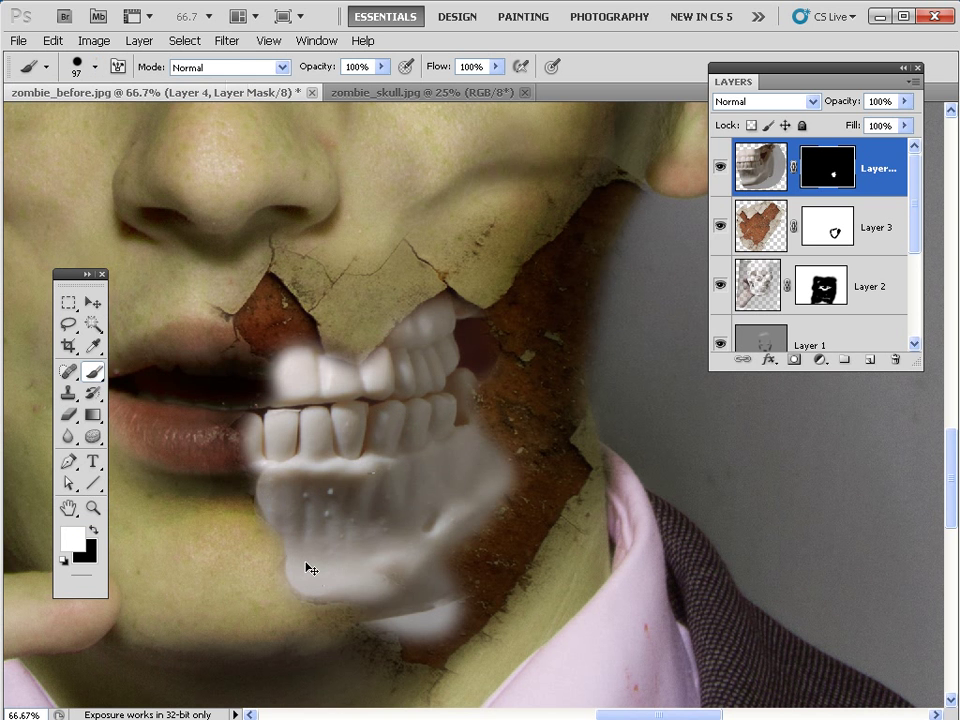
Trim the skull jaw's edge beside the chin on its layer mask with a black 40 px brush
key(ctrl+plus)
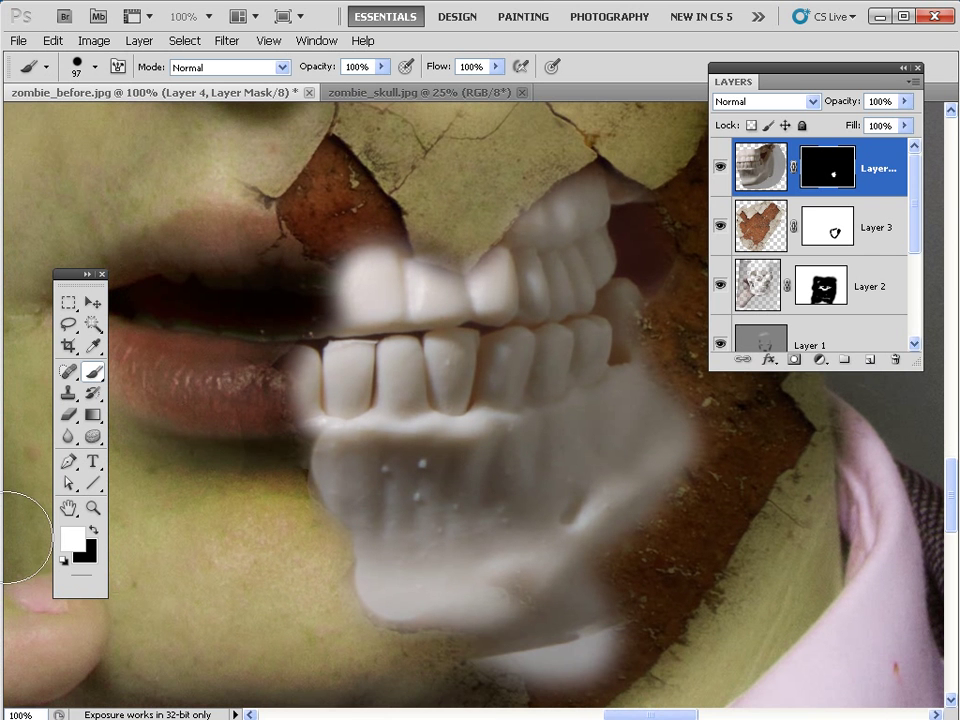
click(95, 531)
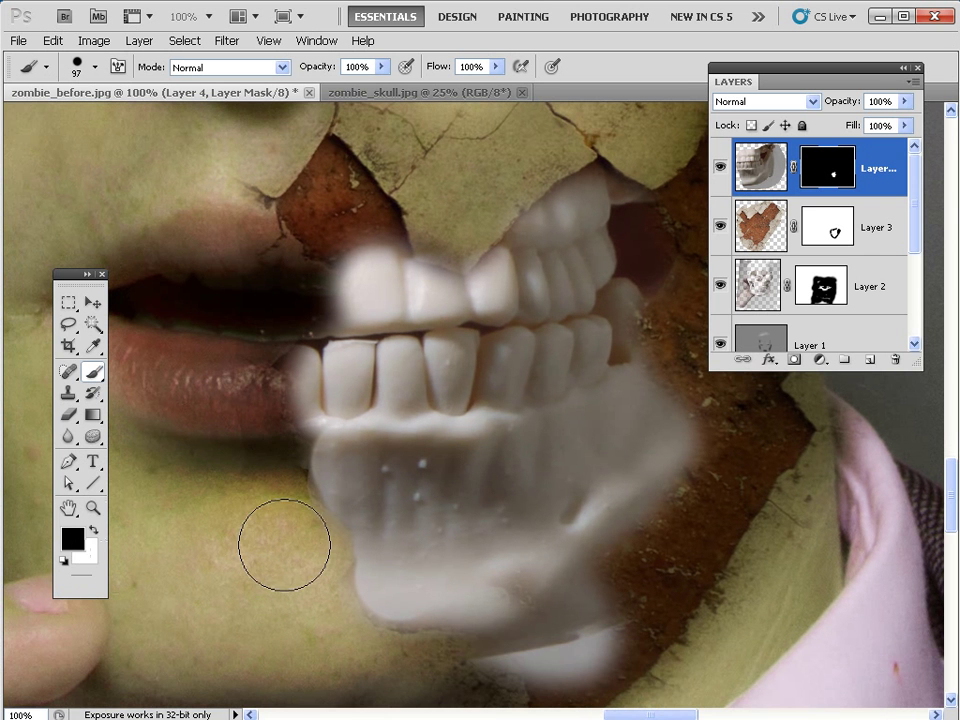
key(bracketleft)
key(bracketleft)
key(bracketleft)
key(bracketleft)
key(bracketleft)
key(bracketleft)
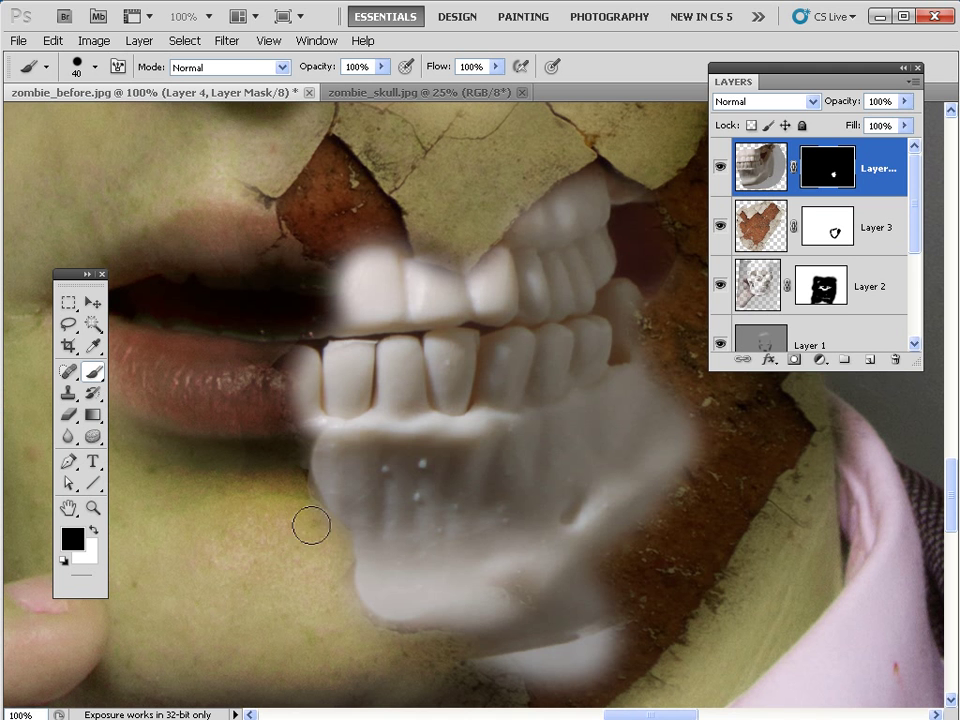
drag(334, 551, 345, 613)
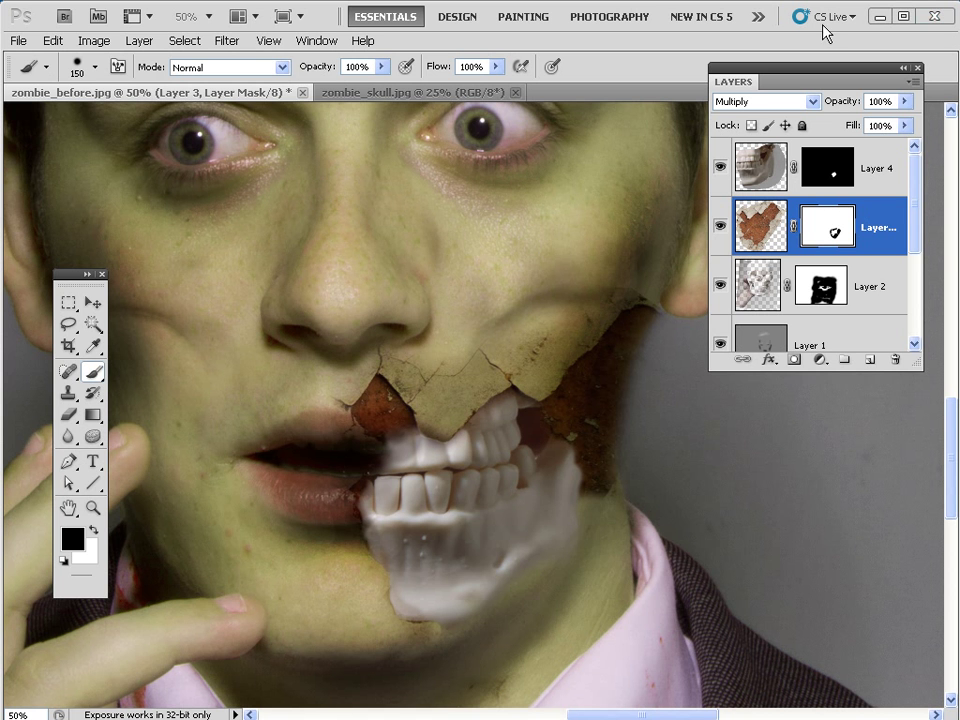
Colorize the skull-jaw layer's image with Hue/Saturation, using hue 59 and a saturation slightly above 25
click(753, 160)
click(94, 40)
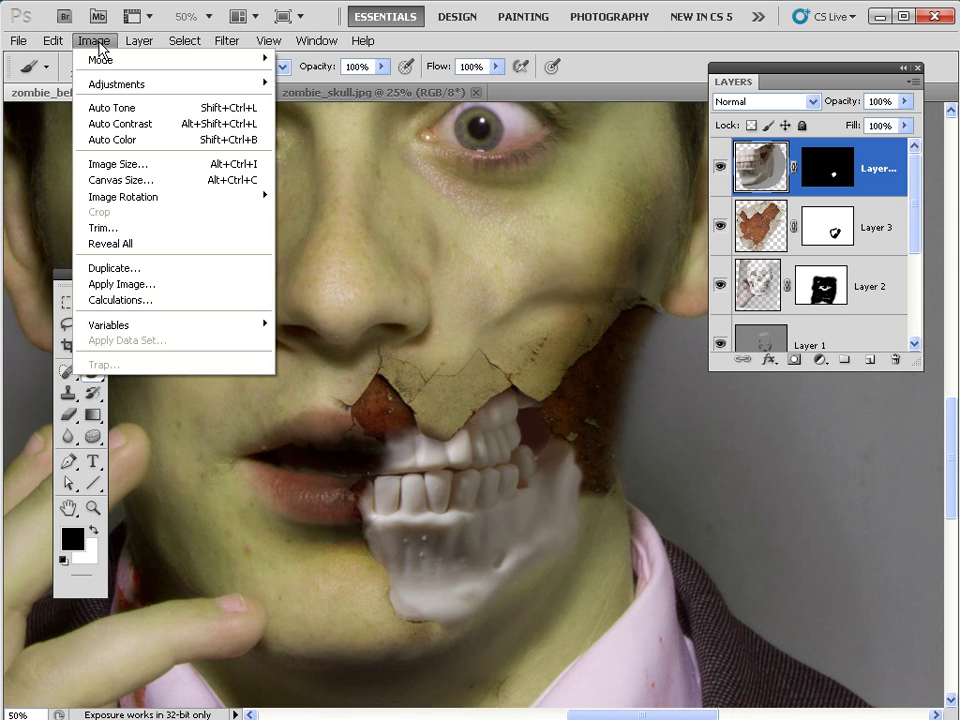
mouse_move(130, 86)
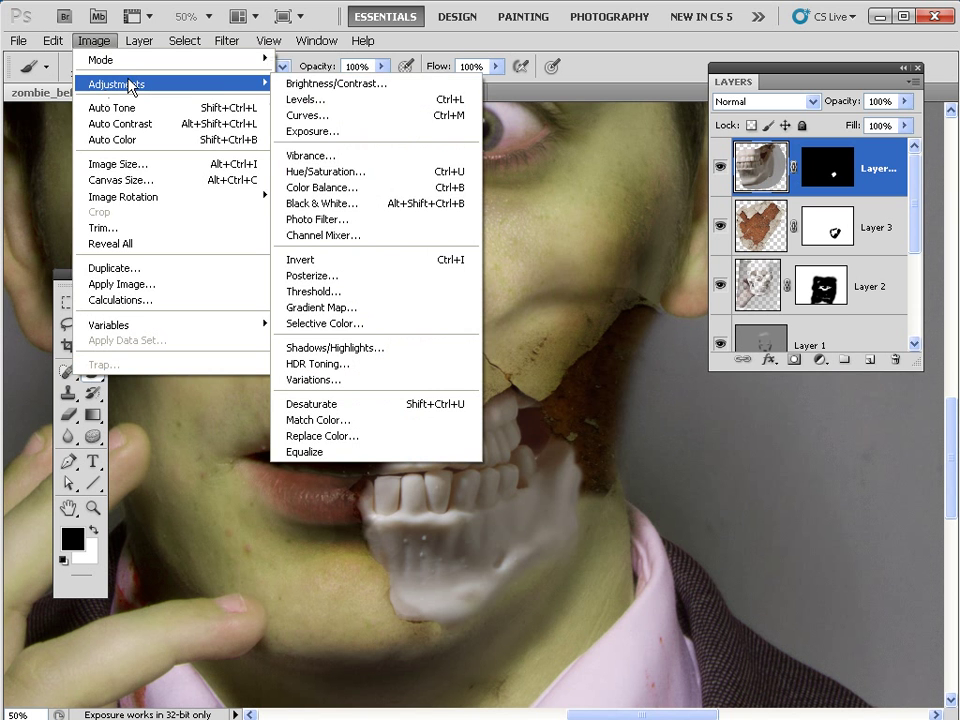
click(355, 171)
drag(853, 583, 680, 295)
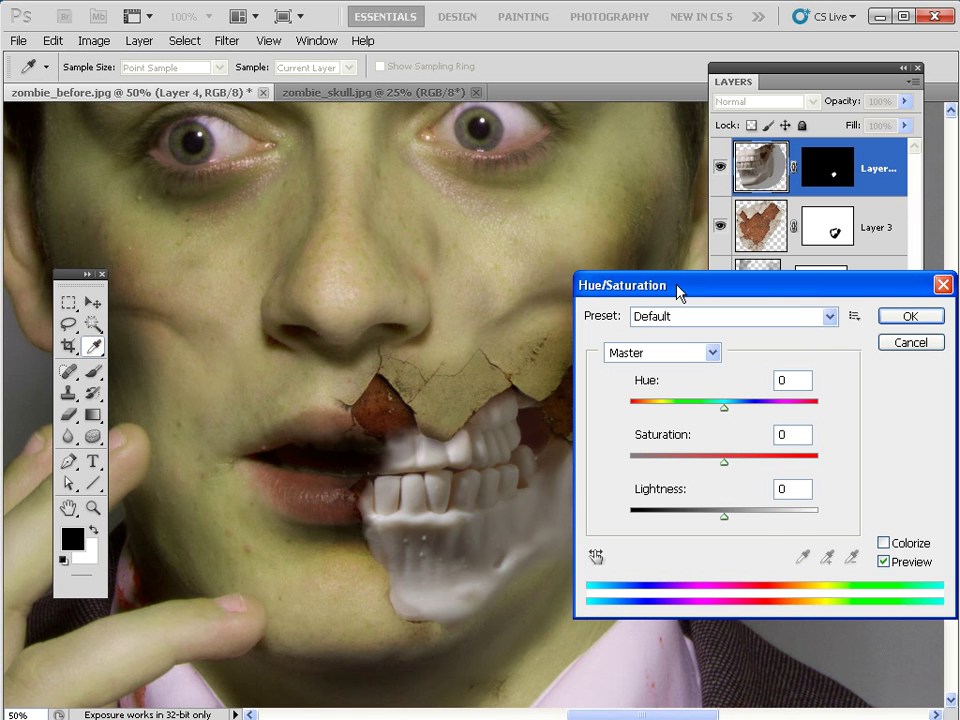
click(884, 544)
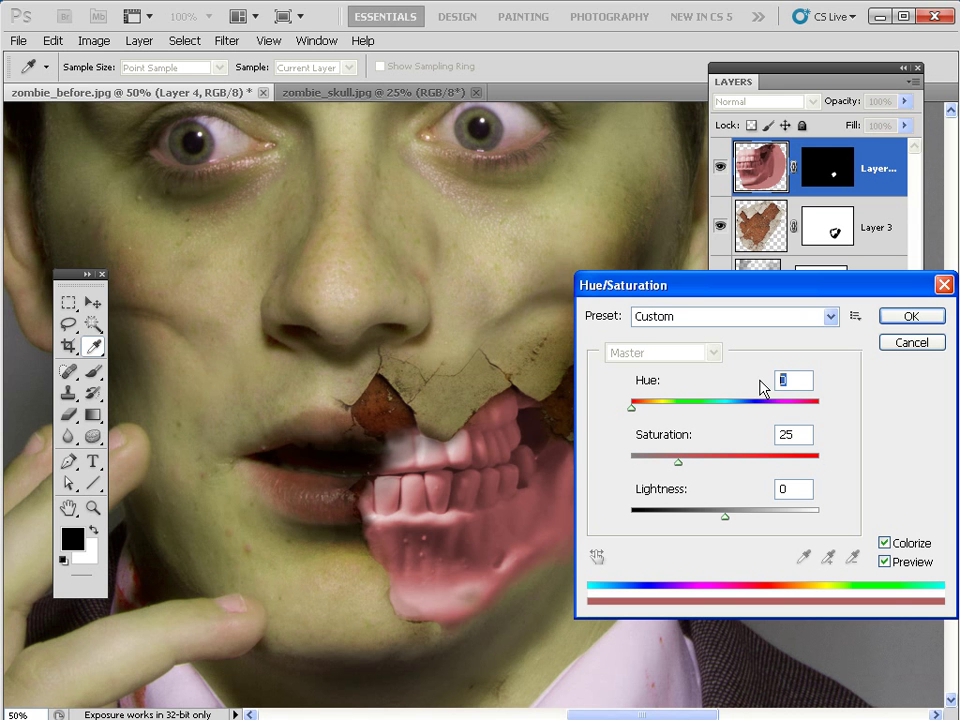
text(59)
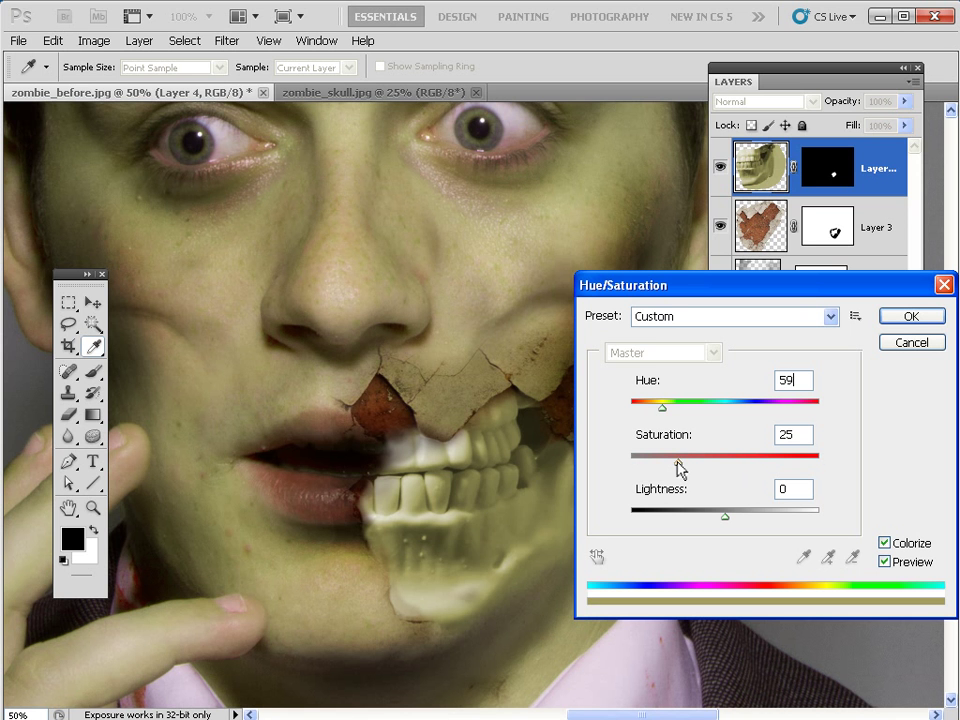
drag(678, 463, 690, 468)
click(908, 318)
Darken the teeth and jawbone shadows with a 200 px Burn tool, range Shadows and exposure 14%
key(b)
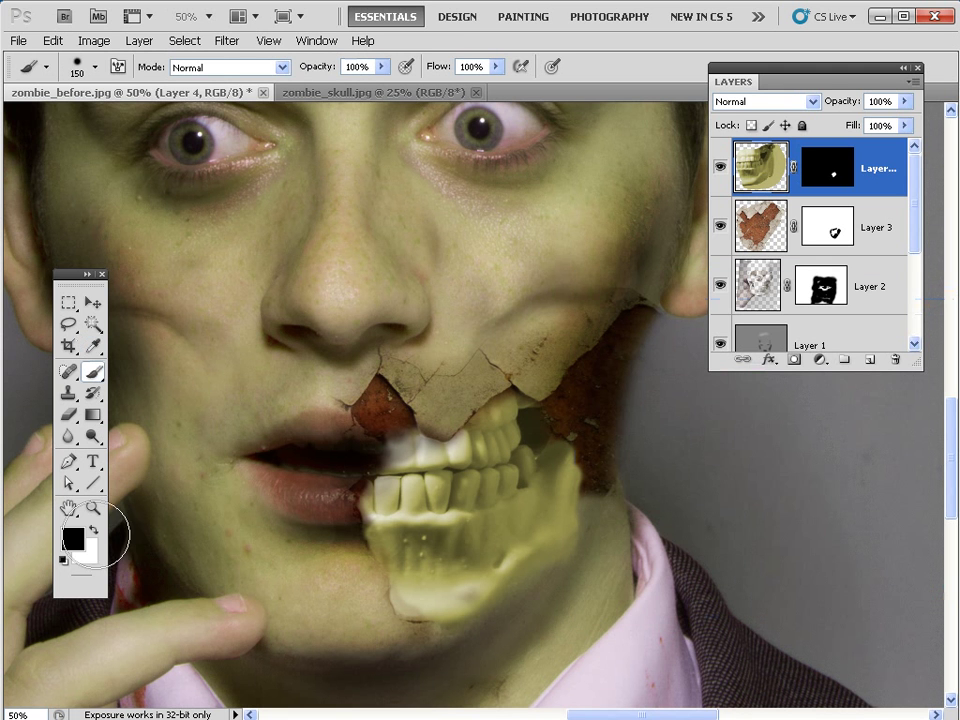
drag(92, 436, 139, 461)
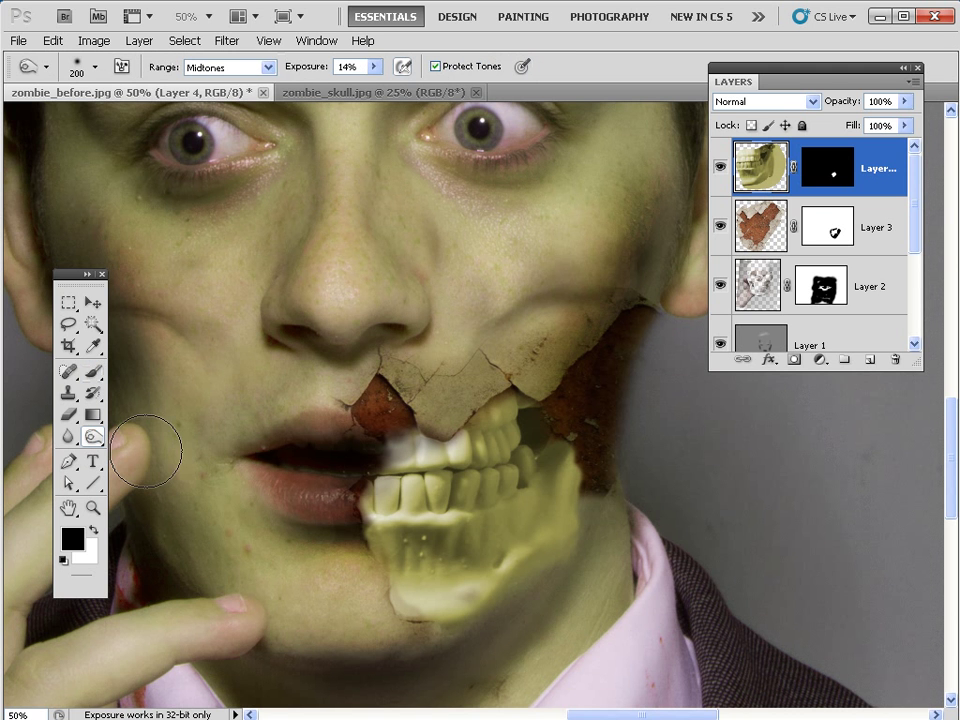
click(267, 67)
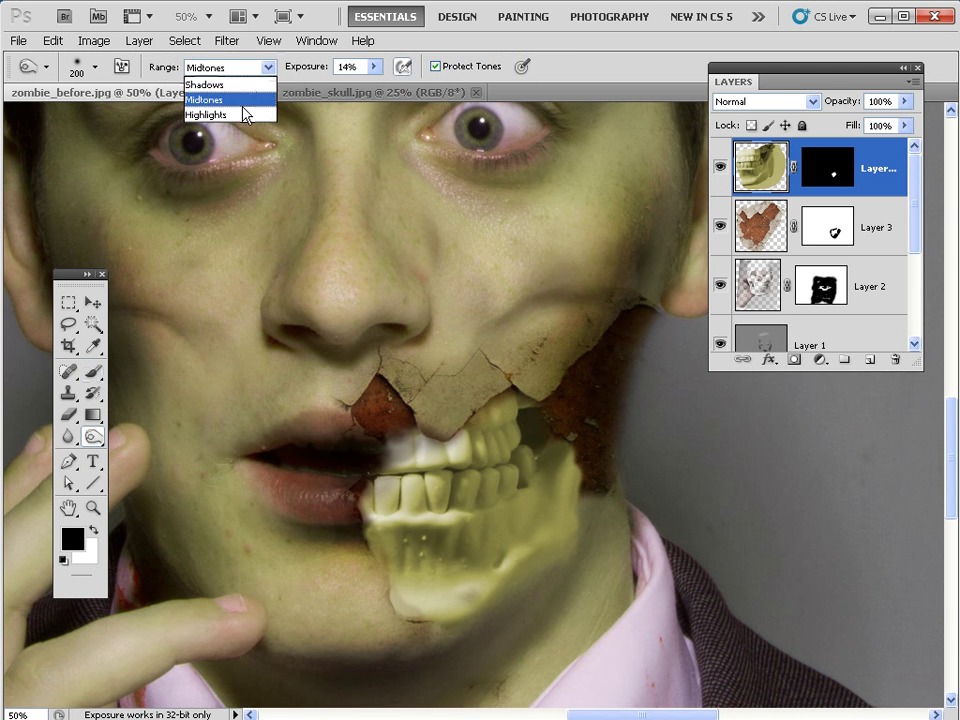
click(241, 86)
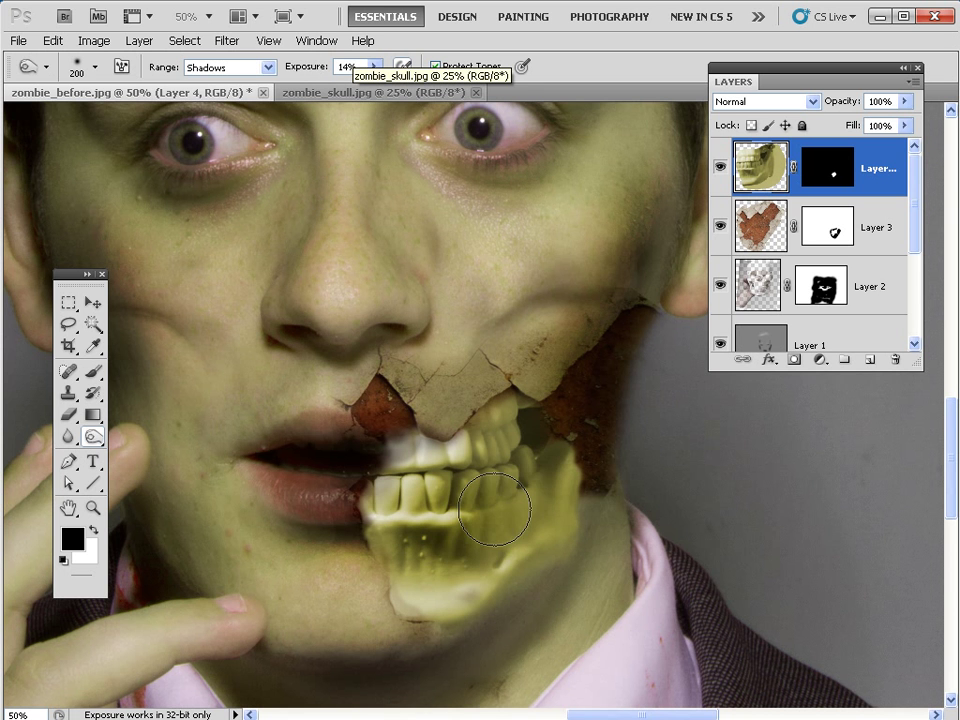
mouse_move(497, 508)
mouse_down()
mouse_move(461, 473)
mouse_move(435, 499)
mouse_move(463, 559)
mouse_move(451, 581)
mouse_move(411, 562)
mouse_move(467, 463)
mouse_move(433, 446)
mouse_move(512, 478)
mouse_move(487, 529)
mouse_move(419, 577)
mouse_move(406, 444)
mouse_move(486, 436)
mouse_move(471, 542)
mouse_move(525, 580)
mouse_up()
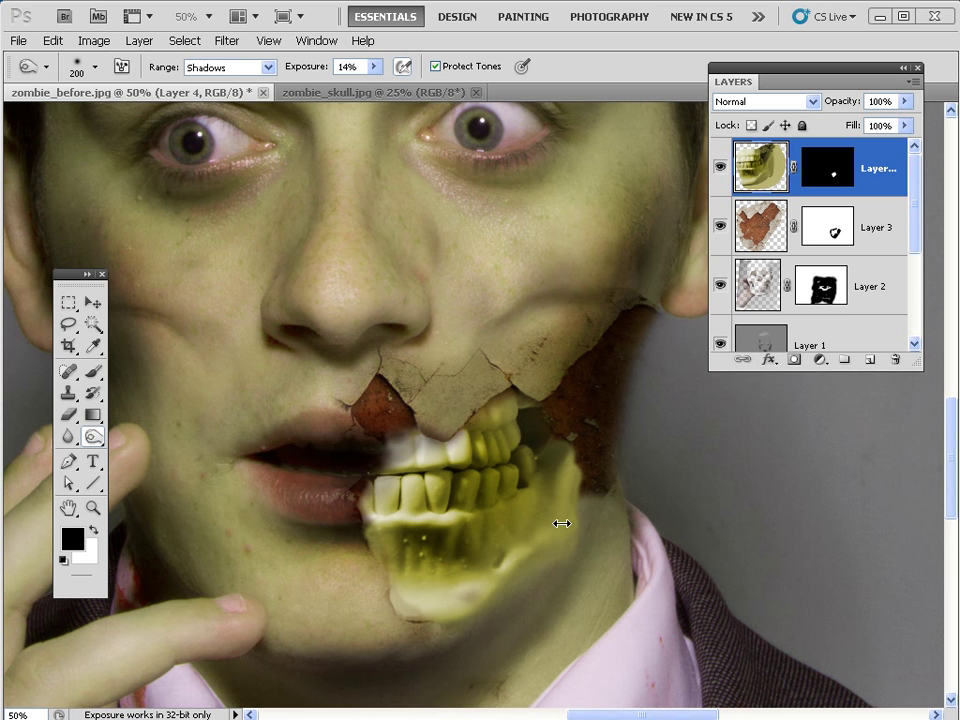
Darken the skull-jaw layer with Levels, setting the midtone input to 0.77 and the white output level to 226
click(88, 40)
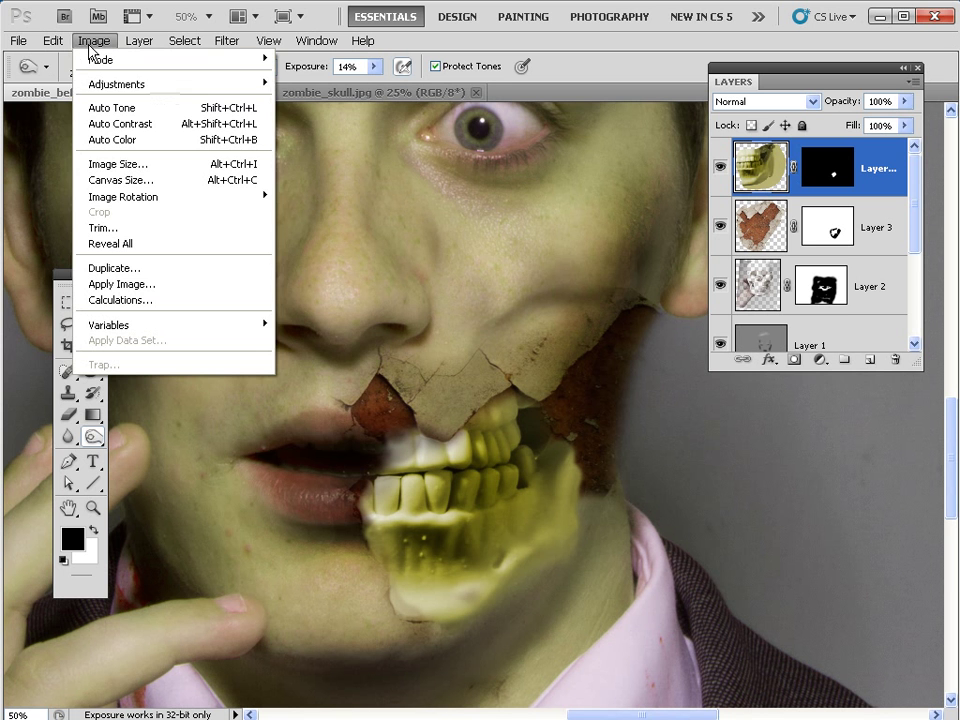
mouse_move(208, 88)
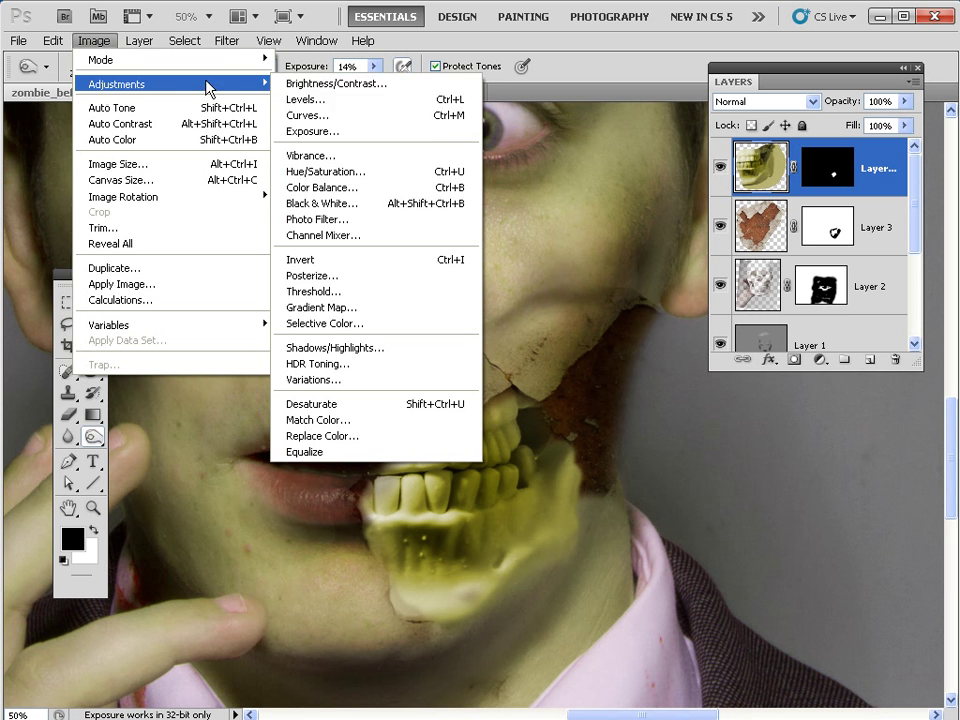
click(305, 99)
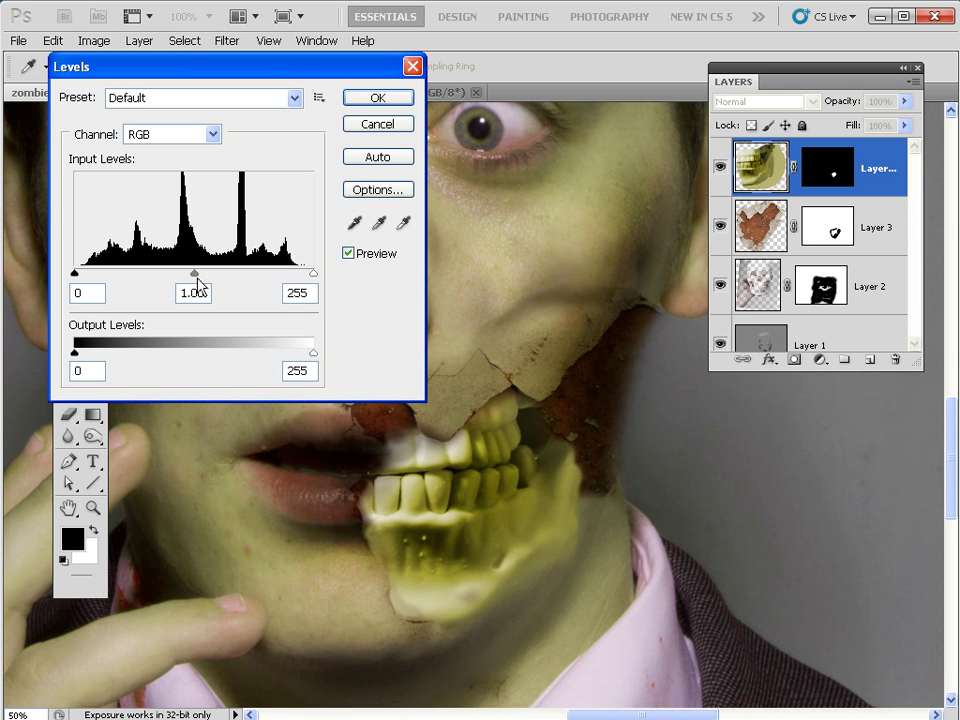
mouse_move(195, 275)
mouse_down()
mouse_move(172, 276)
mouse_move(213, 281)
mouse_up()
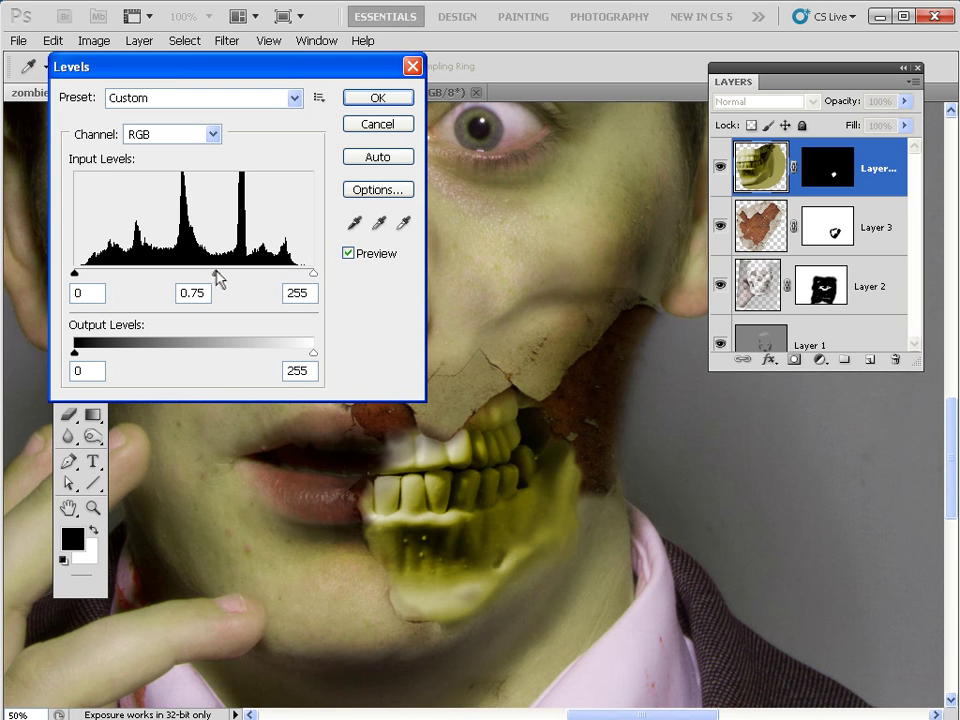
drag(218, 279, 215, 281)
drag(314, 358, 280, 362)
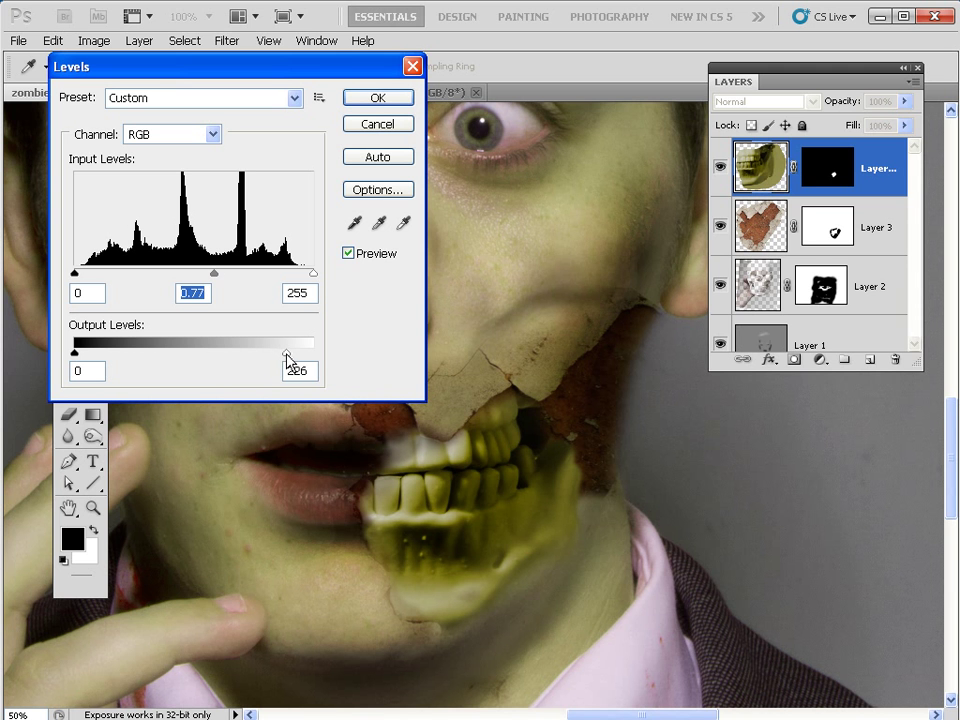
click(380, 100)
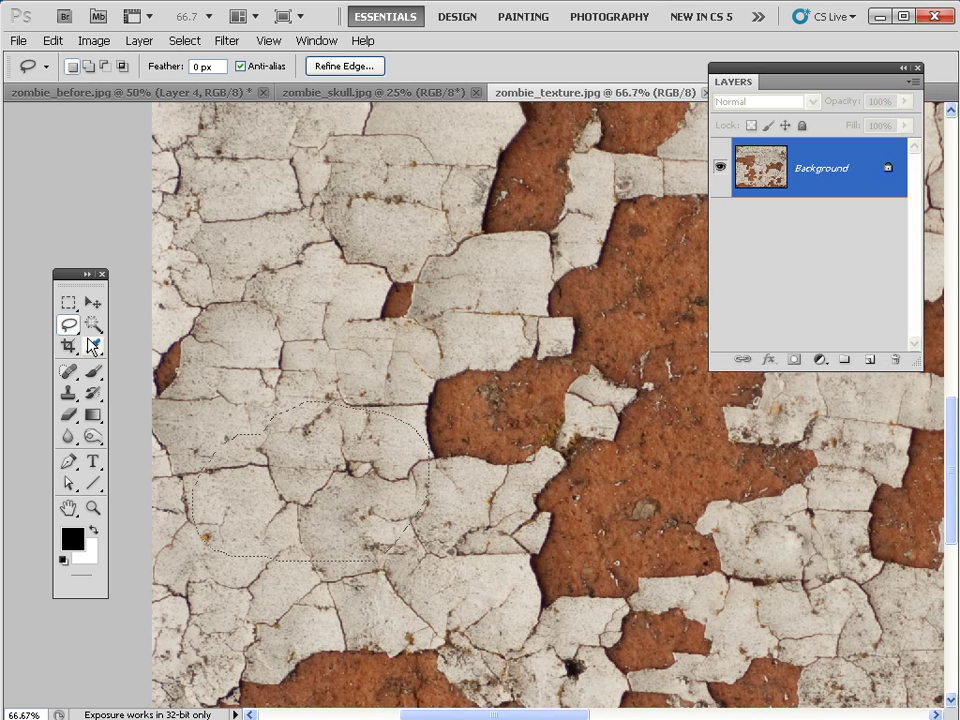
Copy a lassoed patch of cracked white paint from zombie_texture.jpg and paste it into zombie_before.jpg
click(277, 433)
drag(230, 437, 300, 482)
key(ctrl+Tab)
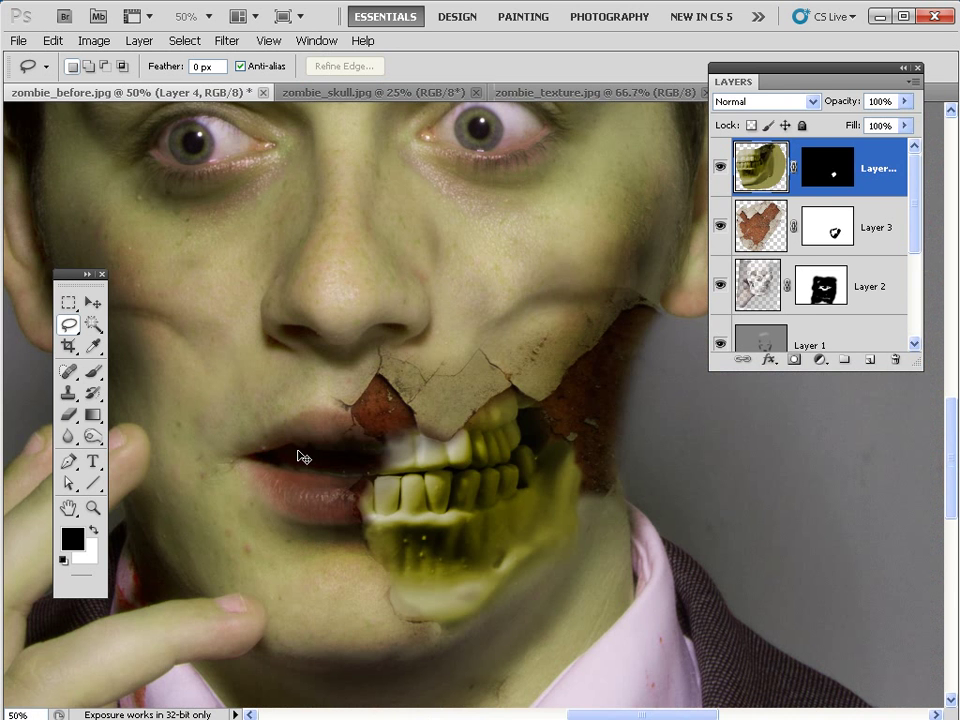
key(ctrl+v)
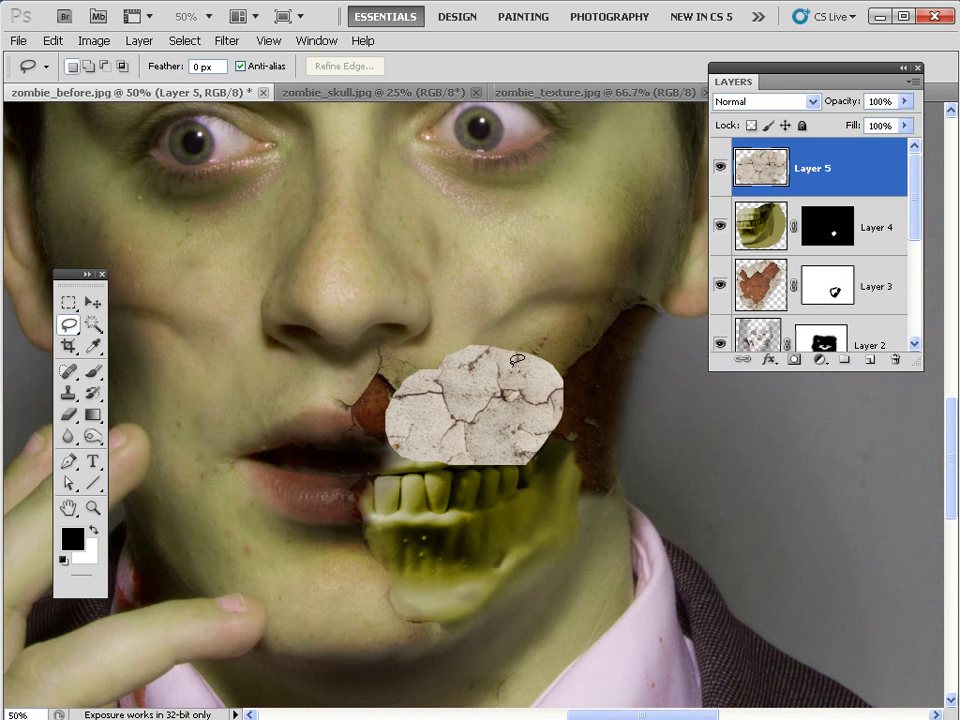
Move the pasted cracked-paint patch over the eye above the cheek wound and set its blend mode to Multiply
key(v)
drag(510, 368, 553, 188)
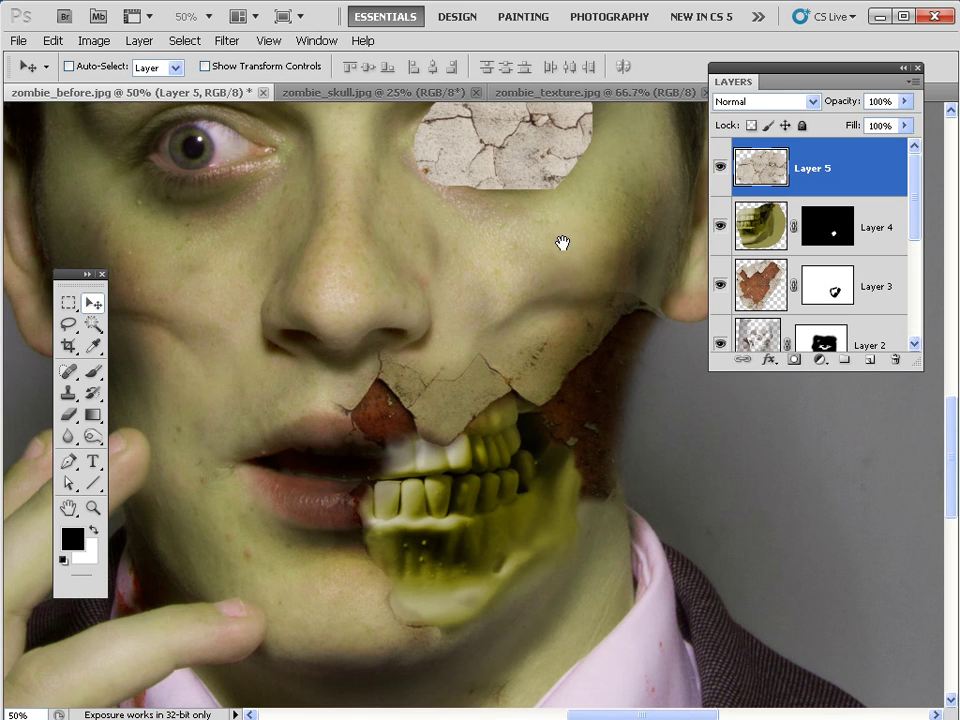
drag(563, 242, 557, 369)
drag(514, 268, 497, 272)
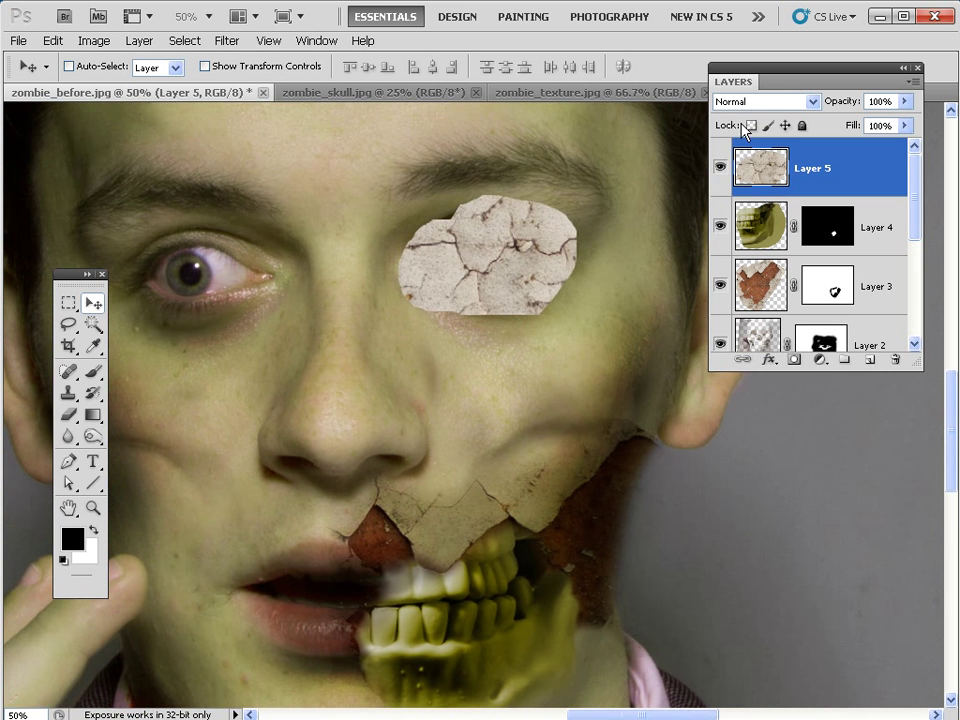
click(760, 102)
click(741, 180)
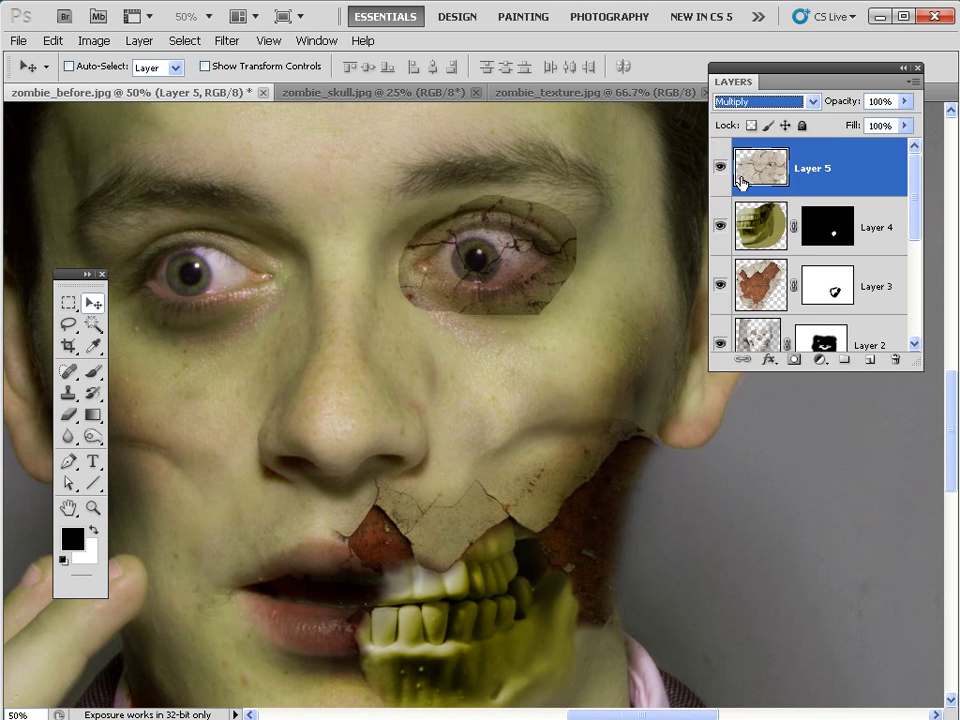
Add a layer mask to the crack layer and hide the cracks outside the eyeball with a black 150 px brush
click(794, 359)
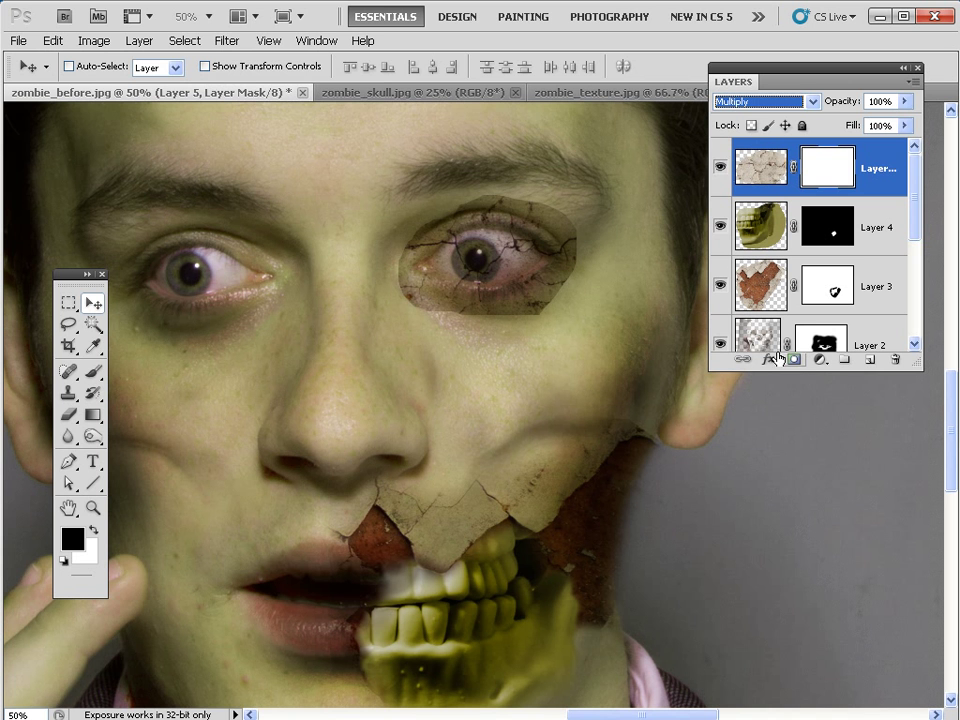
click(94, 370)
mouse_move(568, 197)
mouse_down()
mouse_move(411, 207)
mouse_move(436, 204)
mouse_move(416, 220)
mouse_move(454, 192)
mouse_move(542, 193)
mouse_move(514, 261)
mouse_up()
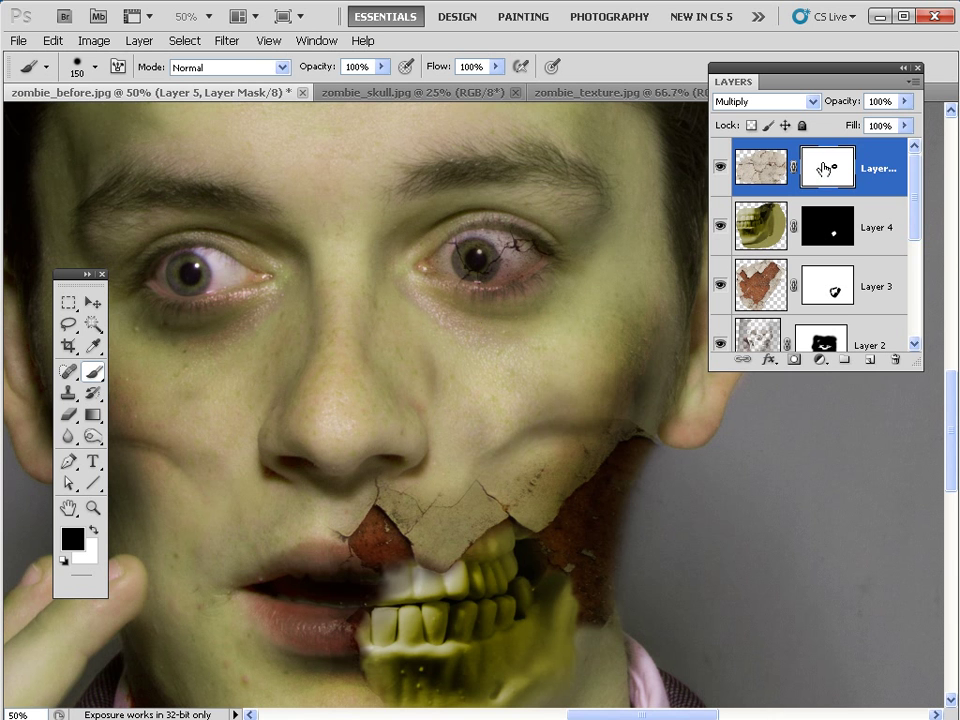
Colorize the eye crack layer's image with Hue/Saturation, using hue 360, saturation 25 and lightness +25
click(760, 166)
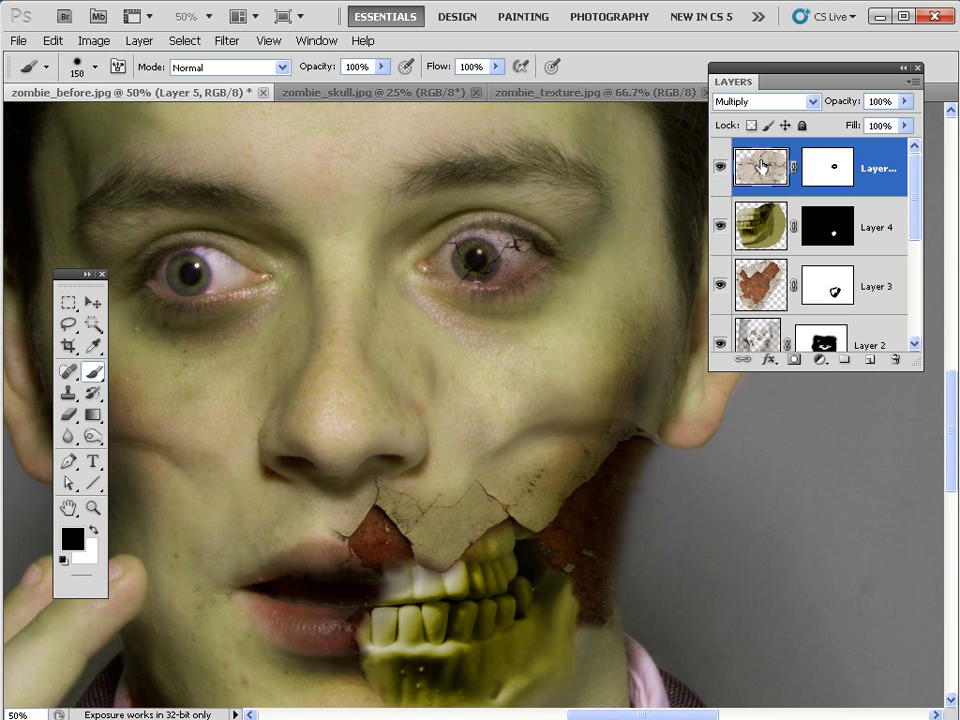
click(94, 40)
mouse_move(130, 90)
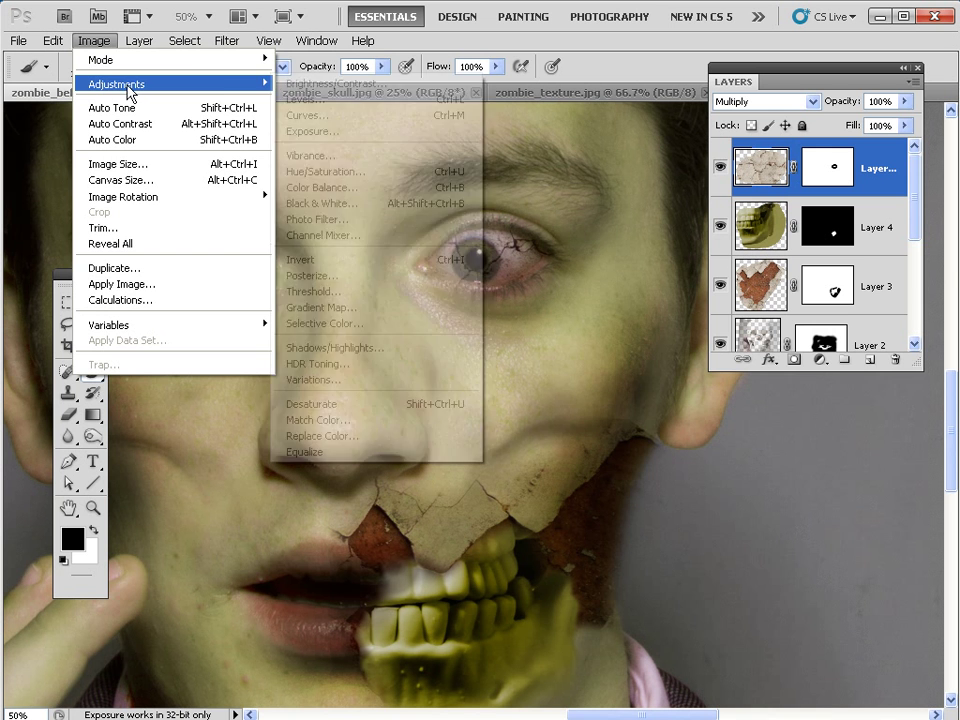
click(341, 172)
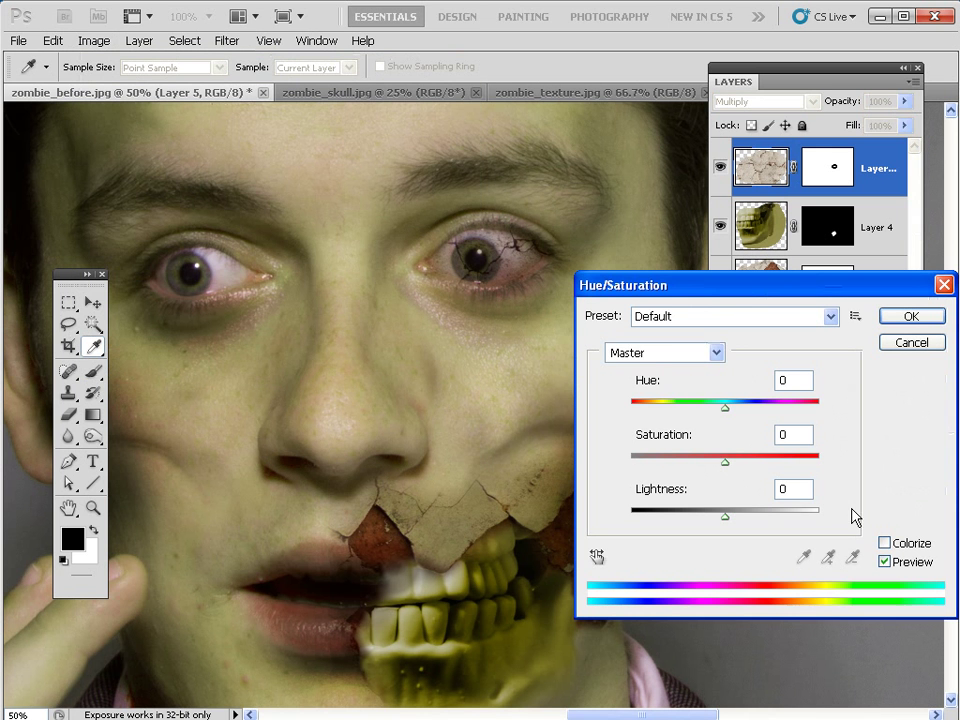
click(884, 543)
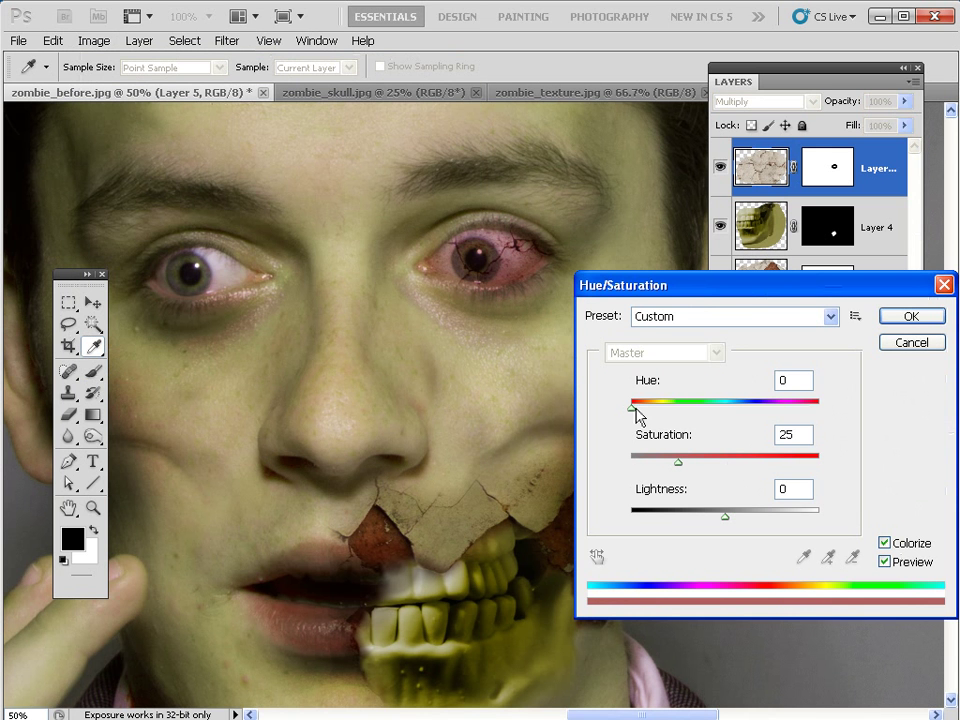
drag(633, 407, 827, 416)
drag(726, 519, 751, 519)
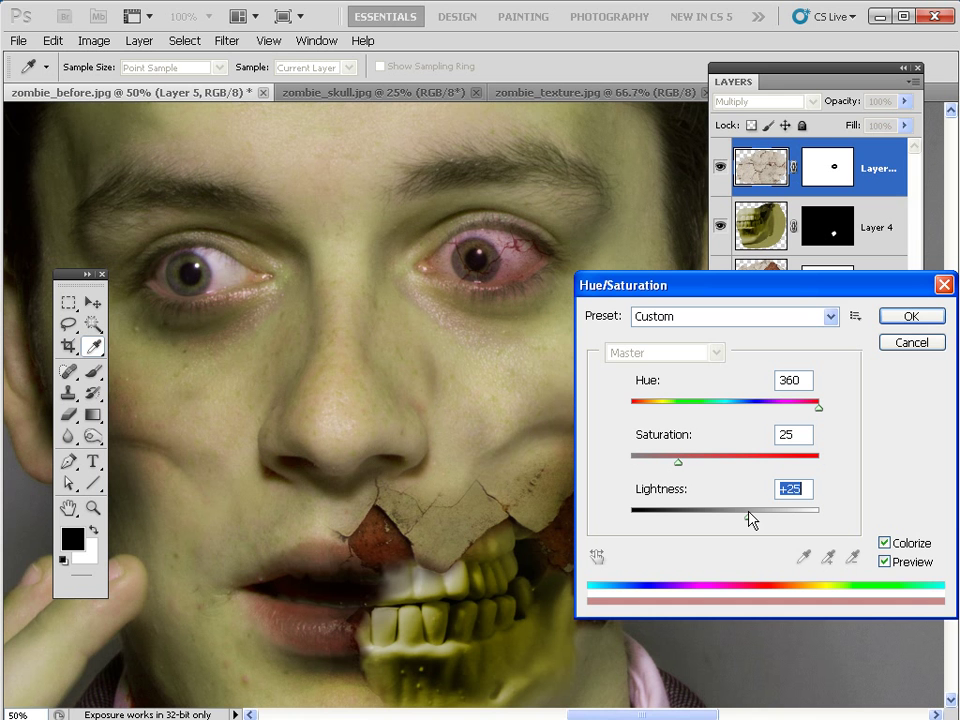
click(910, 317)
key(b)
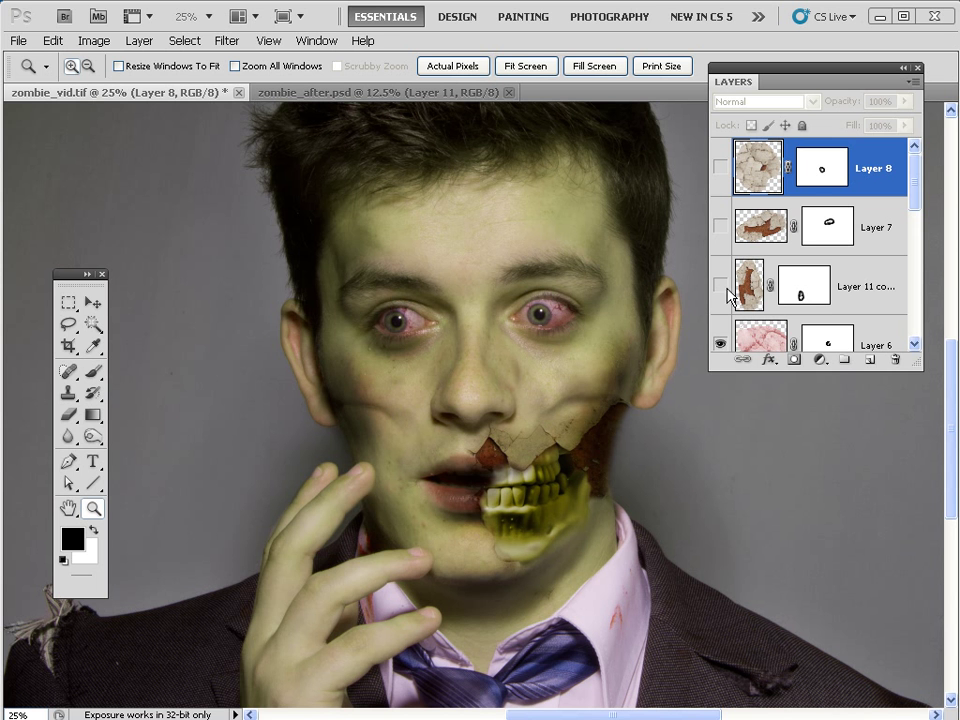
Make the hidden peeling-paint layers Layer 11 copy, Layer 7 and Layer 8 visible in zombie_vid.tif
click(720, 287)
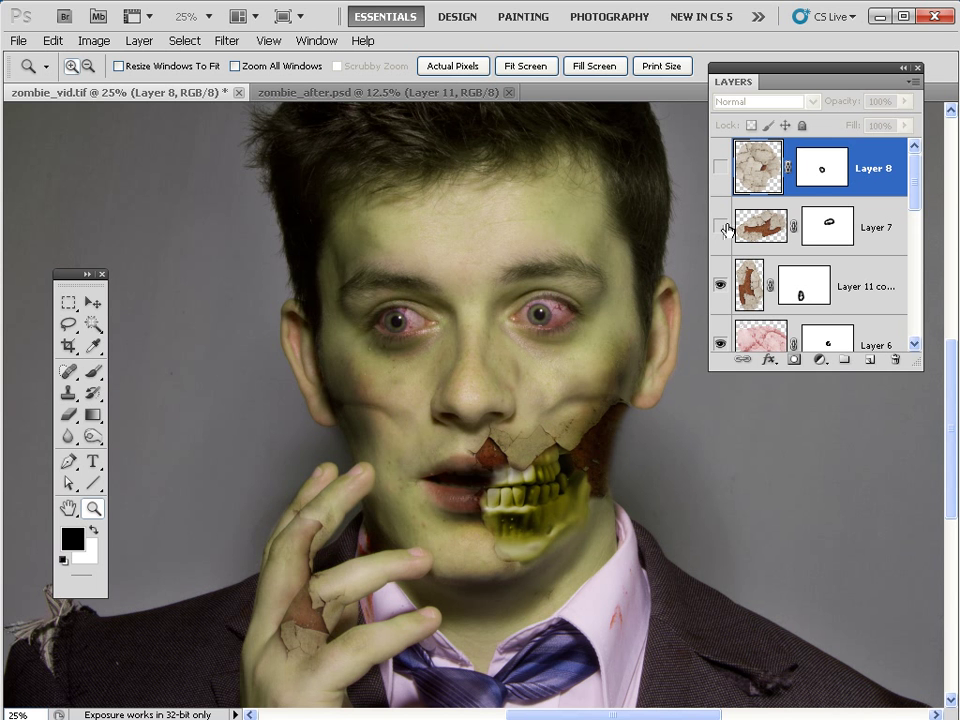
click(720, 226)
click(720, 167)
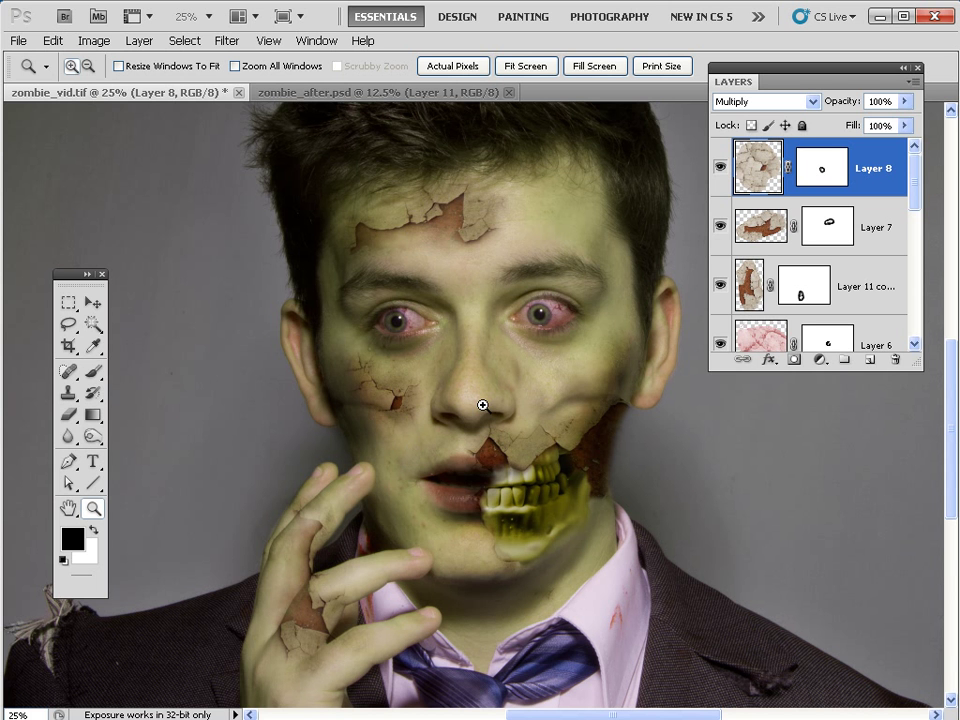
key(alt)
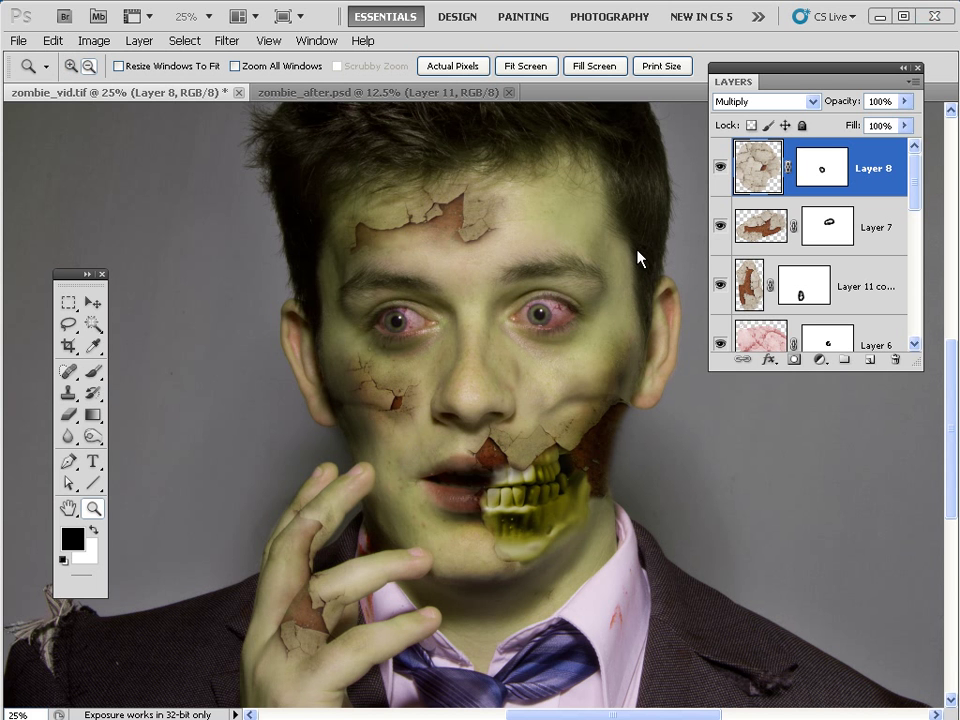
Add a new empty layer above Layer 8 and choose the 46 px spatter brush for painting
click(868, 360)
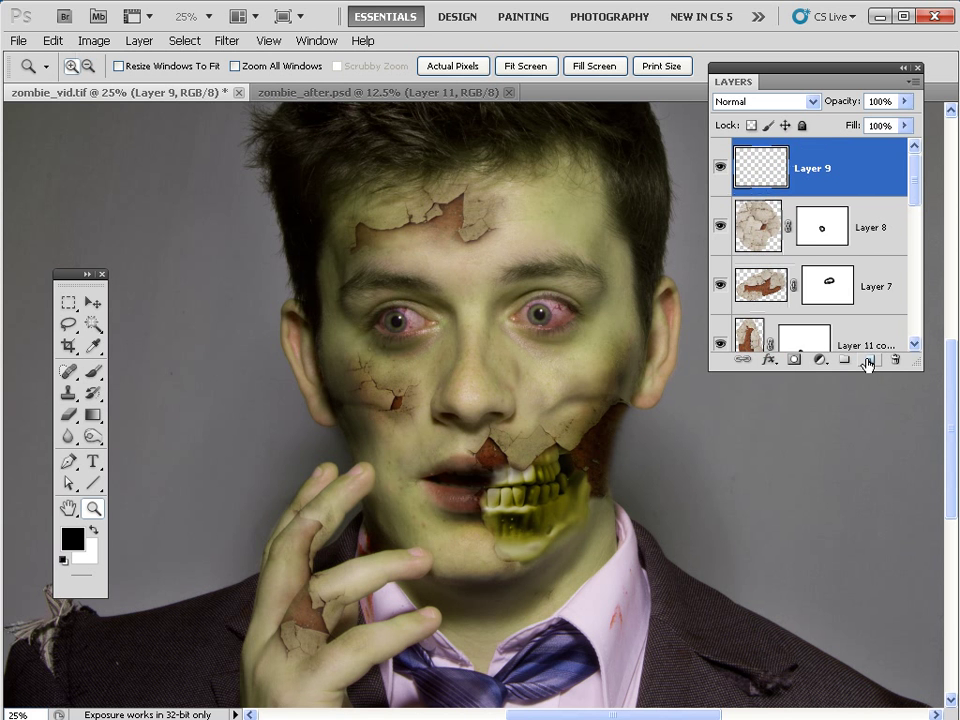
click(99, 371)
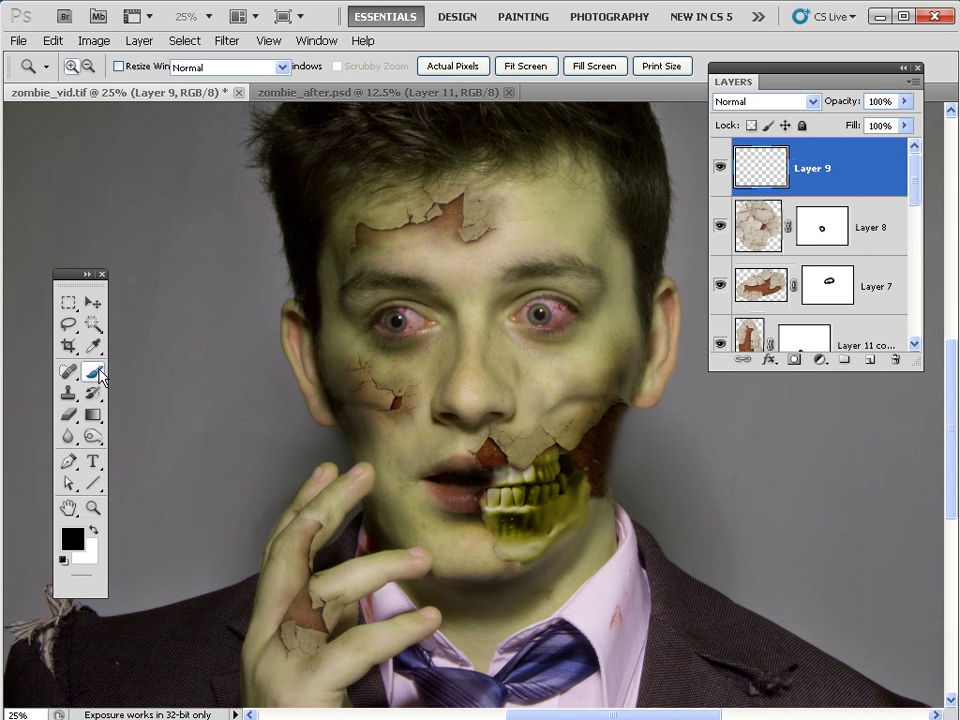
click(74, 66)
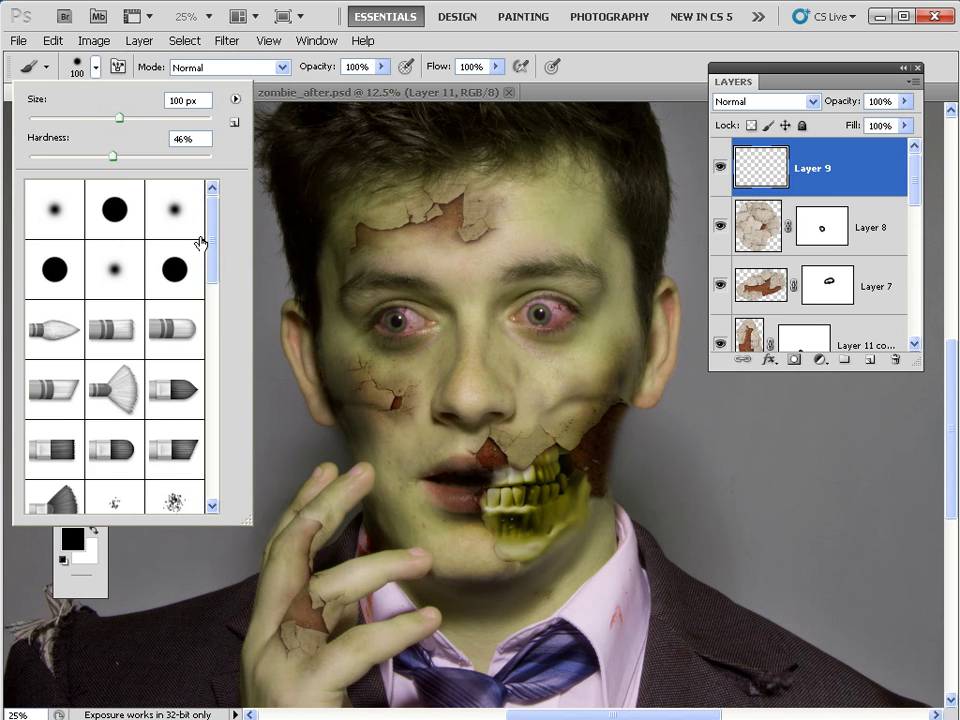
scroll(200, 242, down, 5)
click(176, 372)
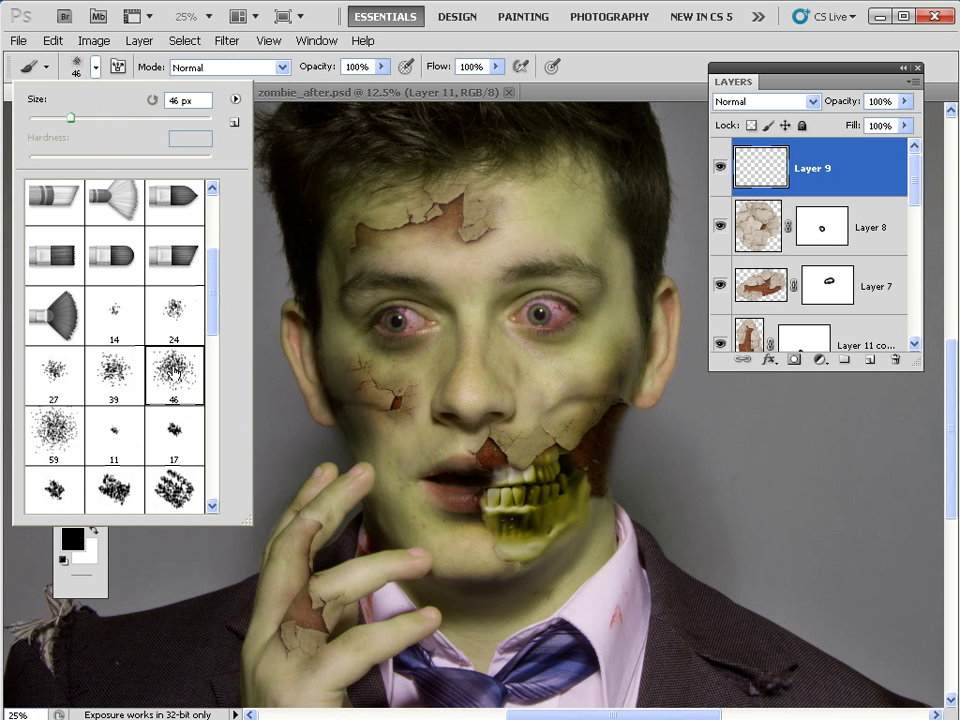
click(80, 588)
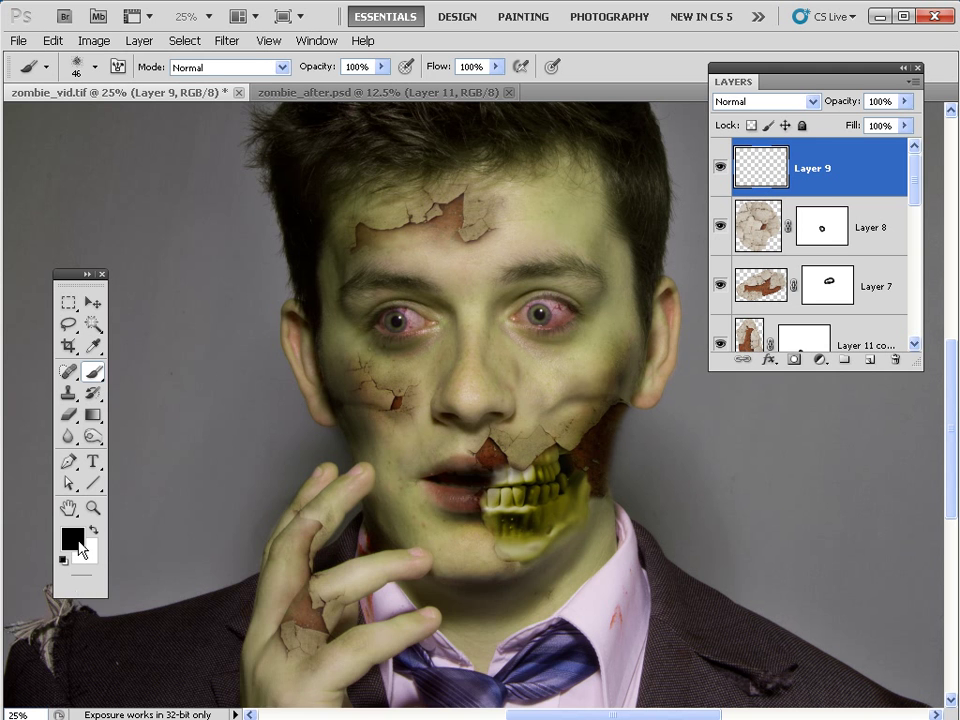
Set the foreground color to dark red with RGB values 117, 12, 12
click(79, 540)
drag(293, 611, 305, 429)
click(288, 580)
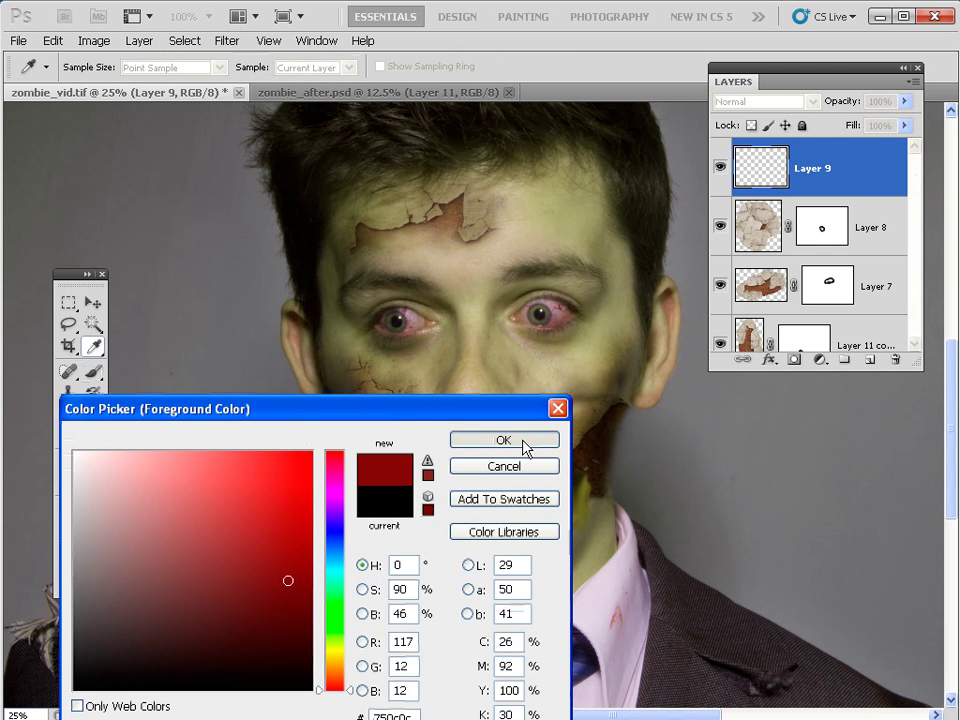
click(536, 444)
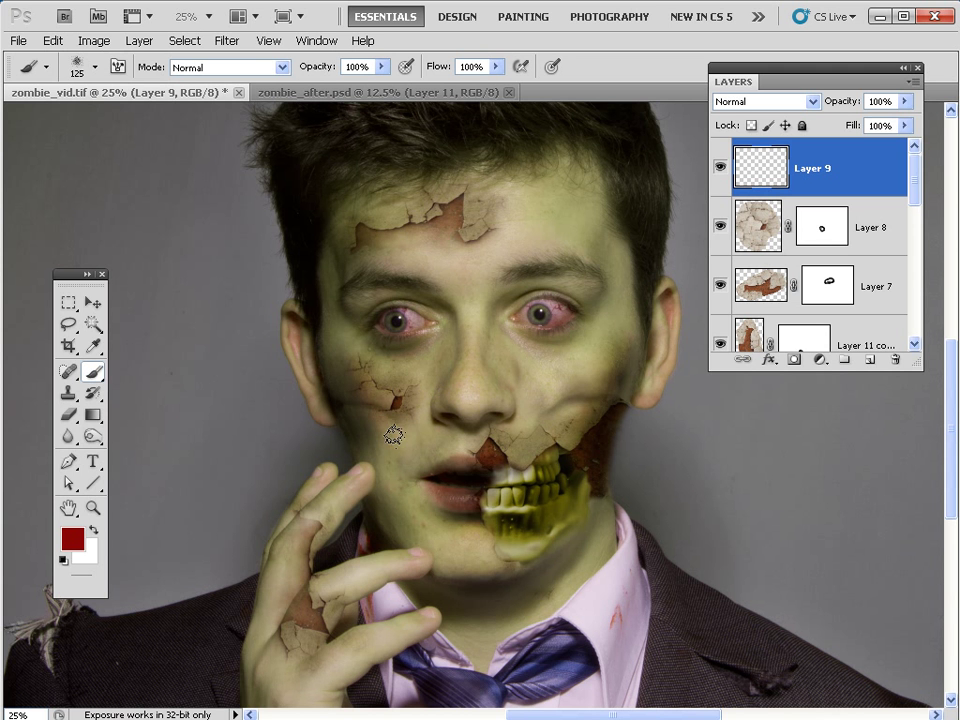
Paint red spatter over the cracked cheek with a 250 px brush and across the forehead with a 175 px brush
key(bracketright)
key(bracketright)
key(bracketright)
key(bracketright)
drag(395, 390, 407, 418)
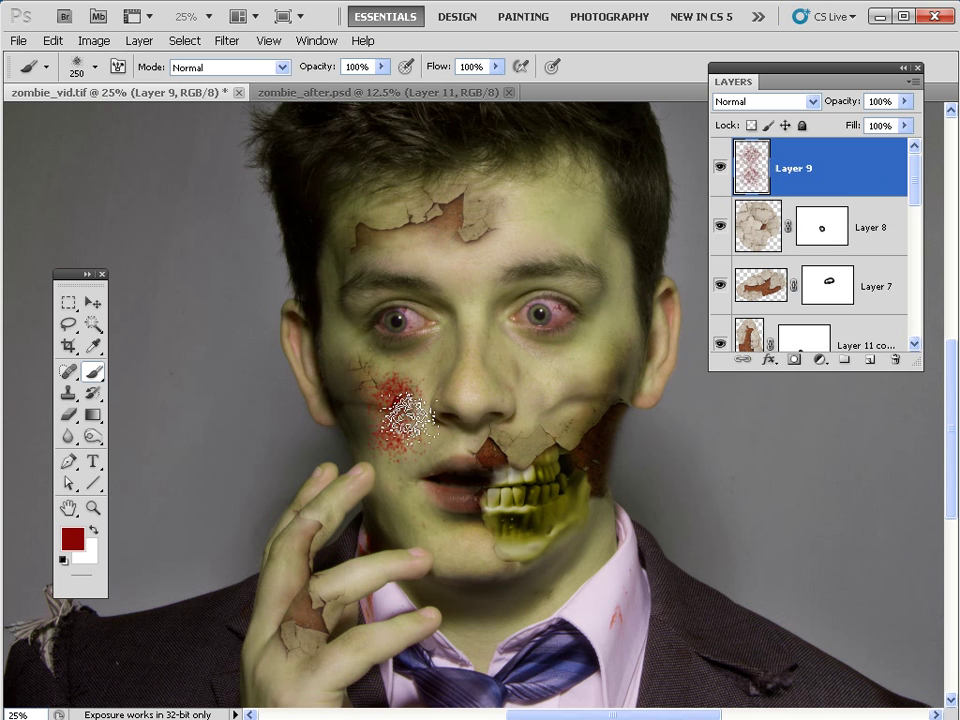
key(bracketleft)
key(bracketleft)
click(476, 270)
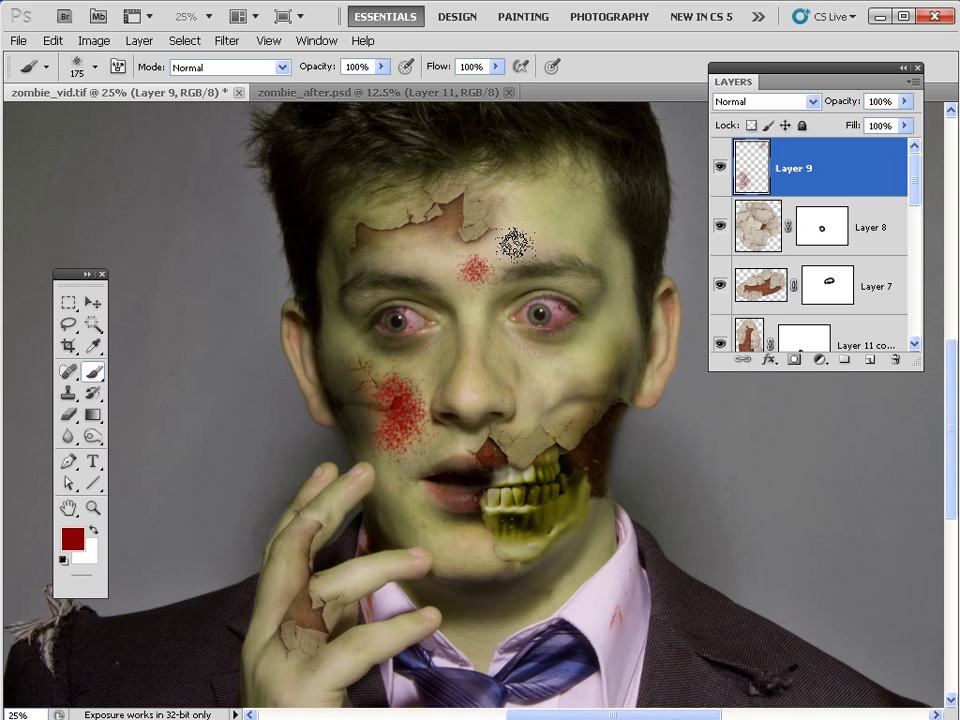
drag(462, 278, 505, 240)
Paint red spatter on the cheek between the eye and the exposed teeth with a 300 px brush
key(bracketright)
key(bracketright)
key(bracketright)
key(bracketleft)
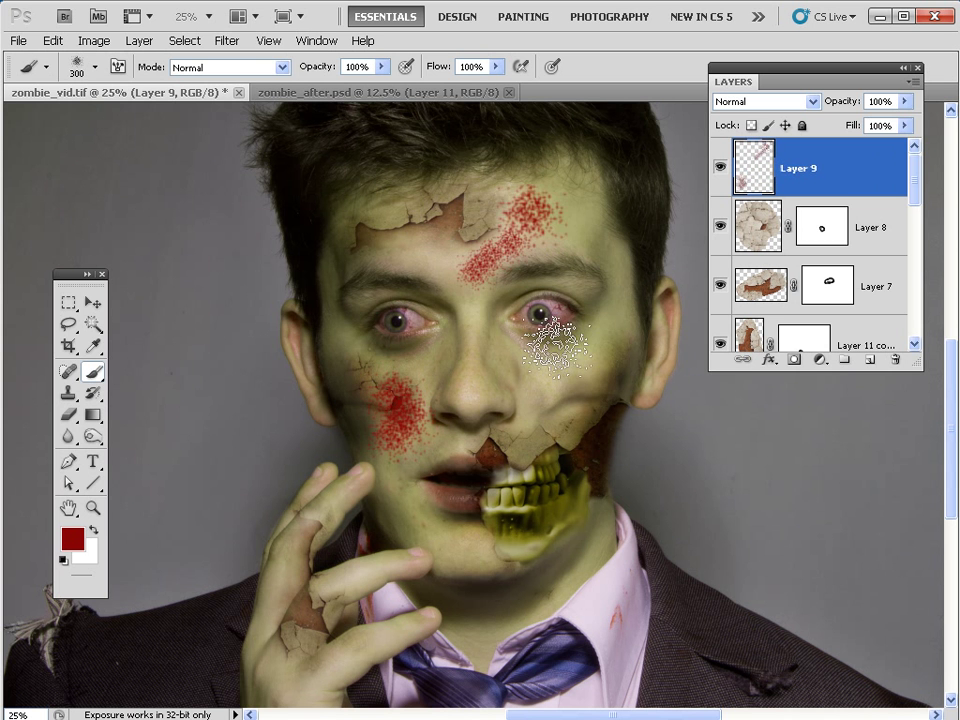
drag(546, 332, 525, 396)
Dab red spatter on the tip of the nose and on two fingertips with a 150 px brush
key(bracketleft)
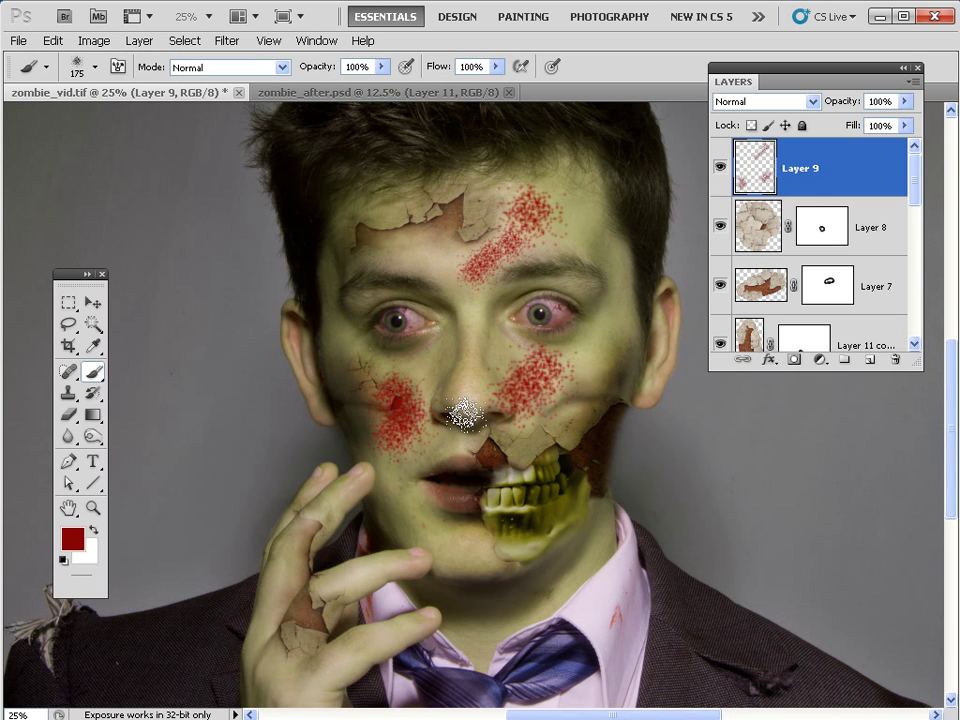
key(bracketleft)
click(462, 405)
drag(354, 476, 365, 481)
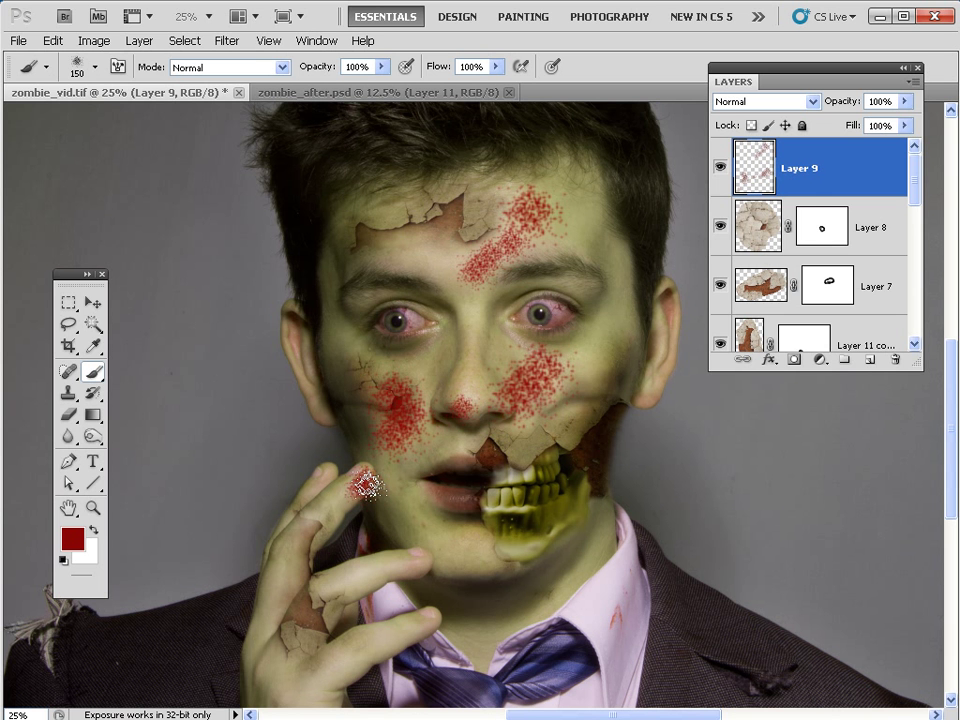
drag(407, 561, 420, 562)
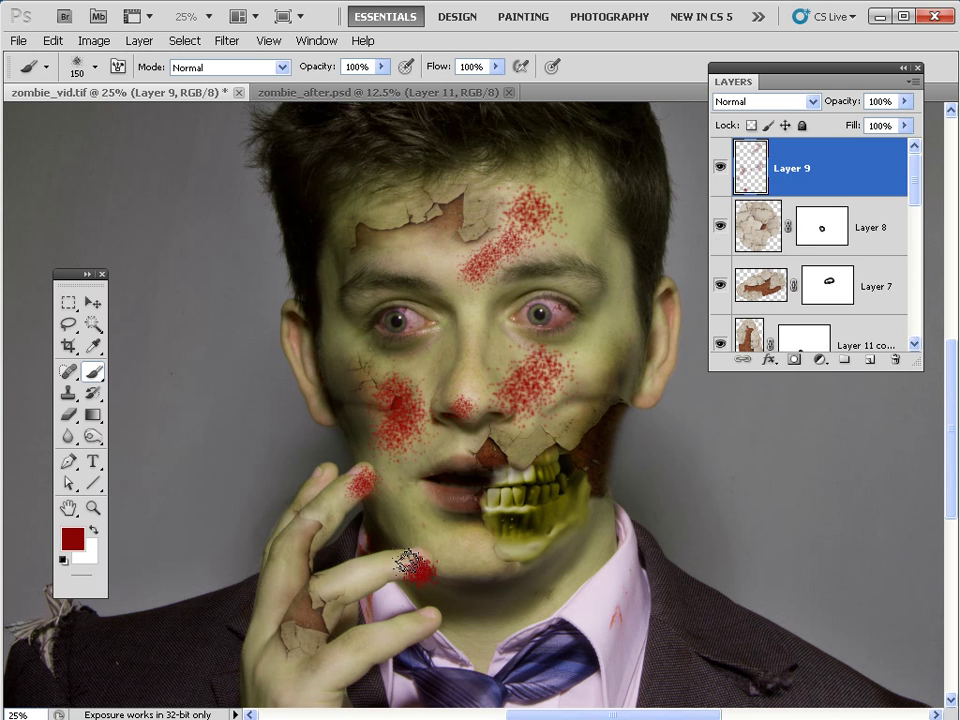
Set the red spatter layer's blend mode to Darken and its opacity to 31%
click(786, 104)
click(754, 167)
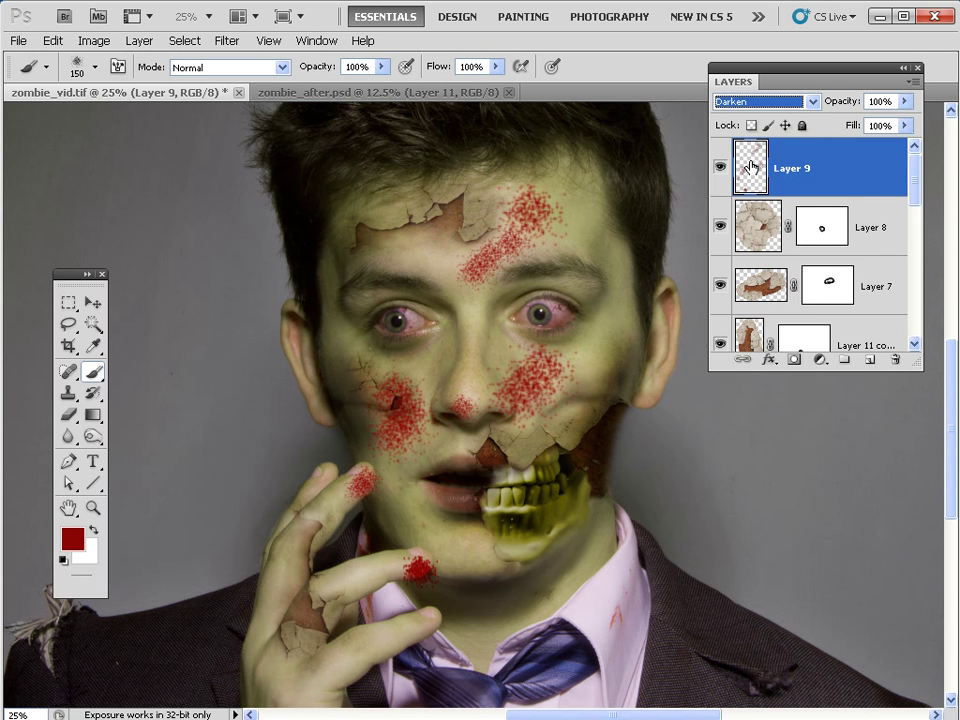
drag(843, 104, 777, 104)
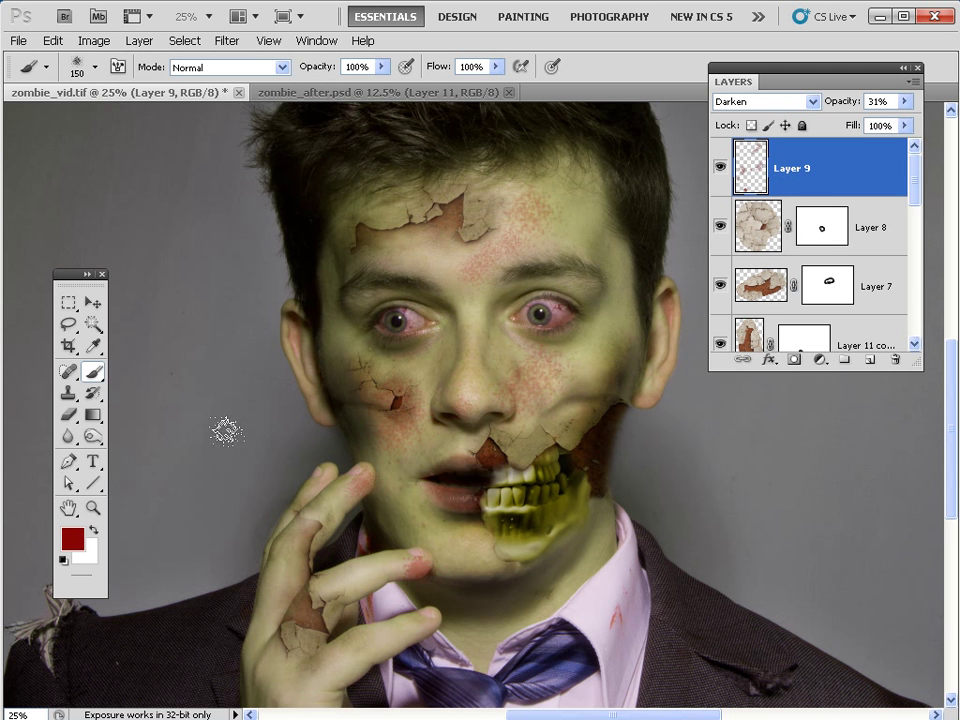
Erase the red spatter from the fingertip below the chin and repaint it with the spatter brush
click(69, 414)
click(428, 570)
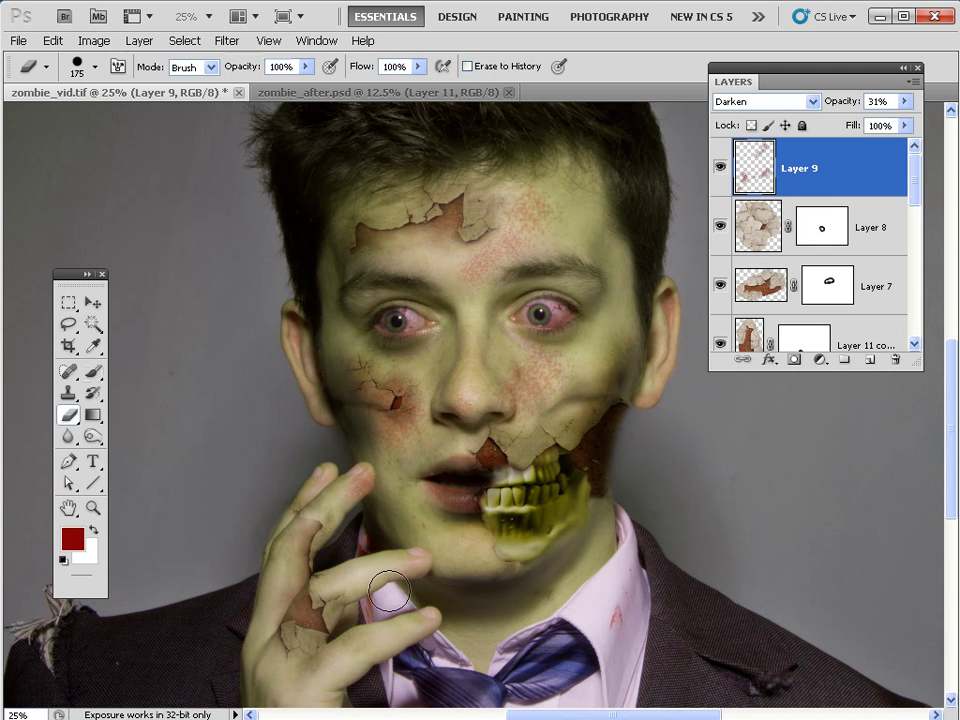
click(94, 371)
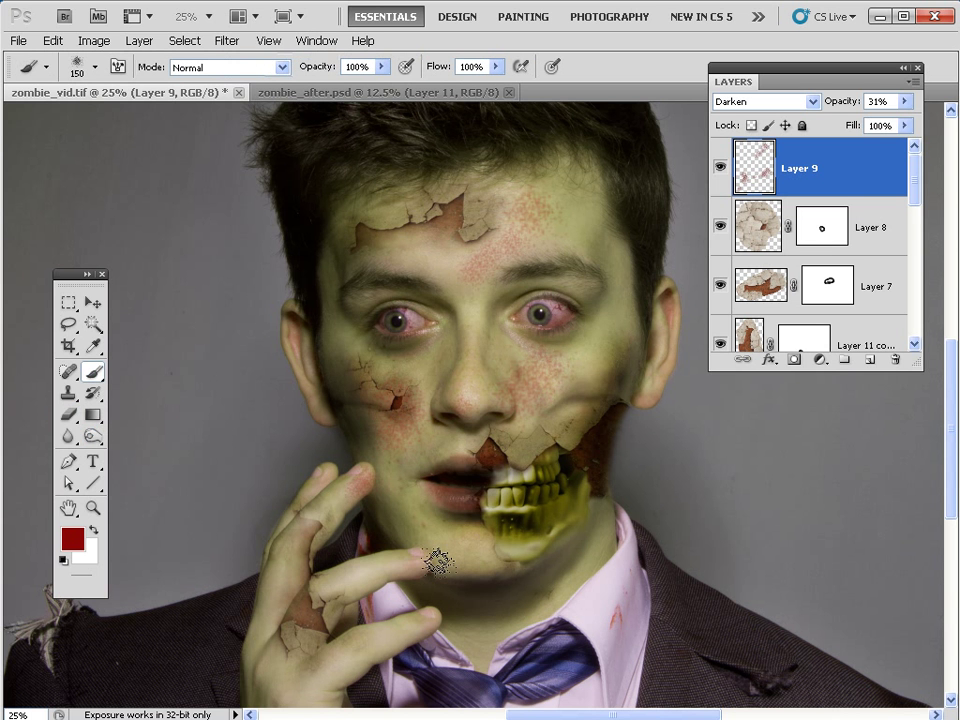
click(416, 570)
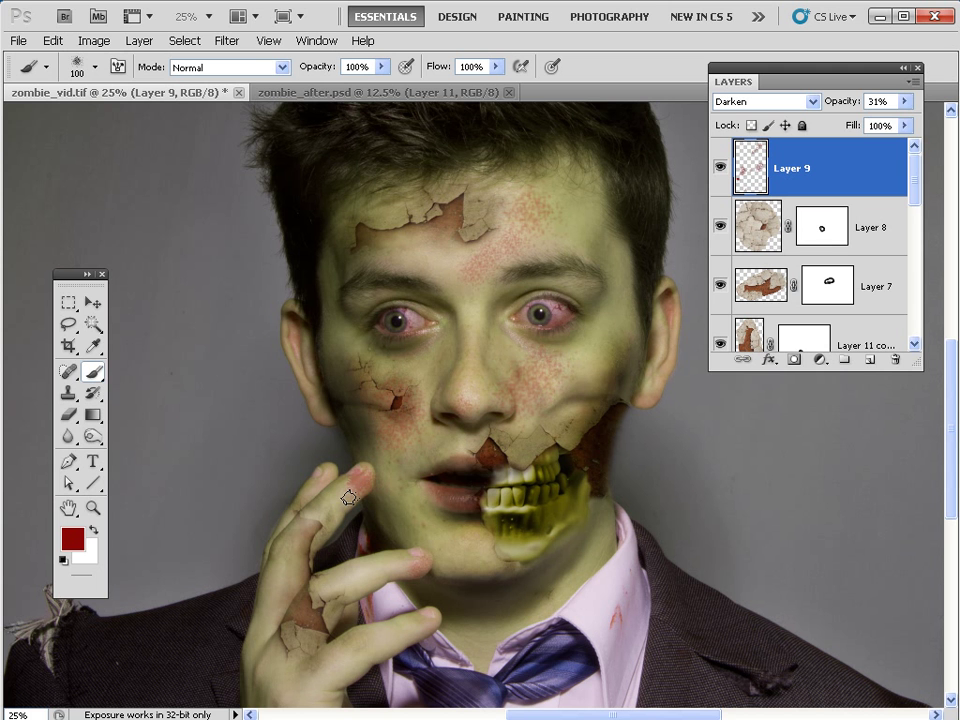
Paint red into the forehead wound with the 100 px spatter brush and slightly reduce the spatter layer's opacity
drag(399, 212, 379, 221)
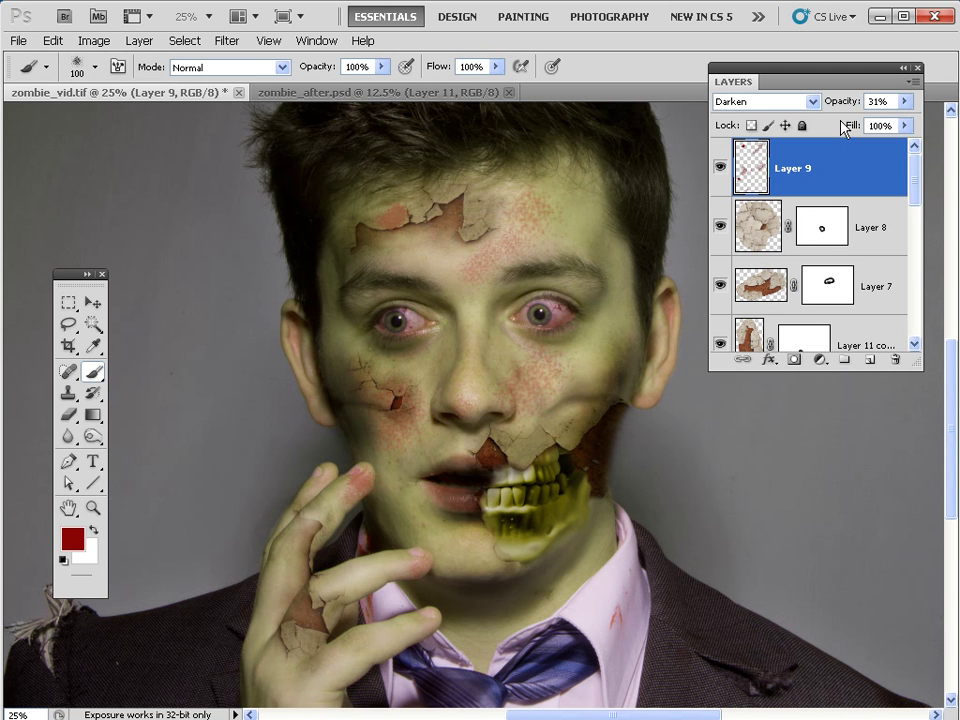
mouse_move(845, 102)
mouse_down()
mouse_move(826, 106)
mouse_move(836, 106)
mouse_up()
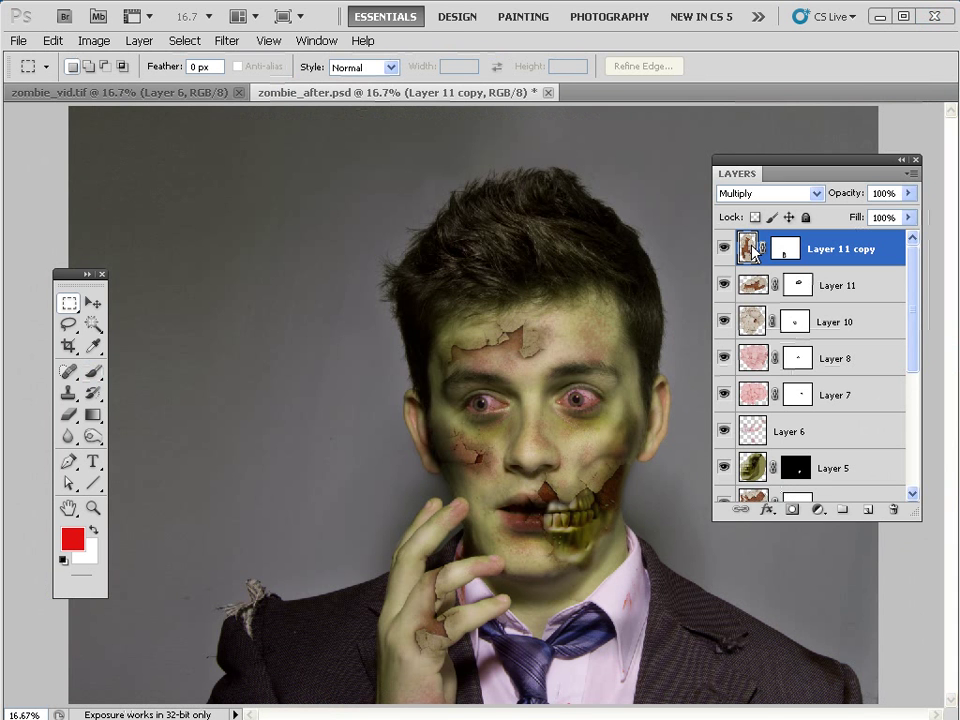
Add a new layer at the top of zombie_after.psd and fill it with white at 100% opacity
click(866, 510)
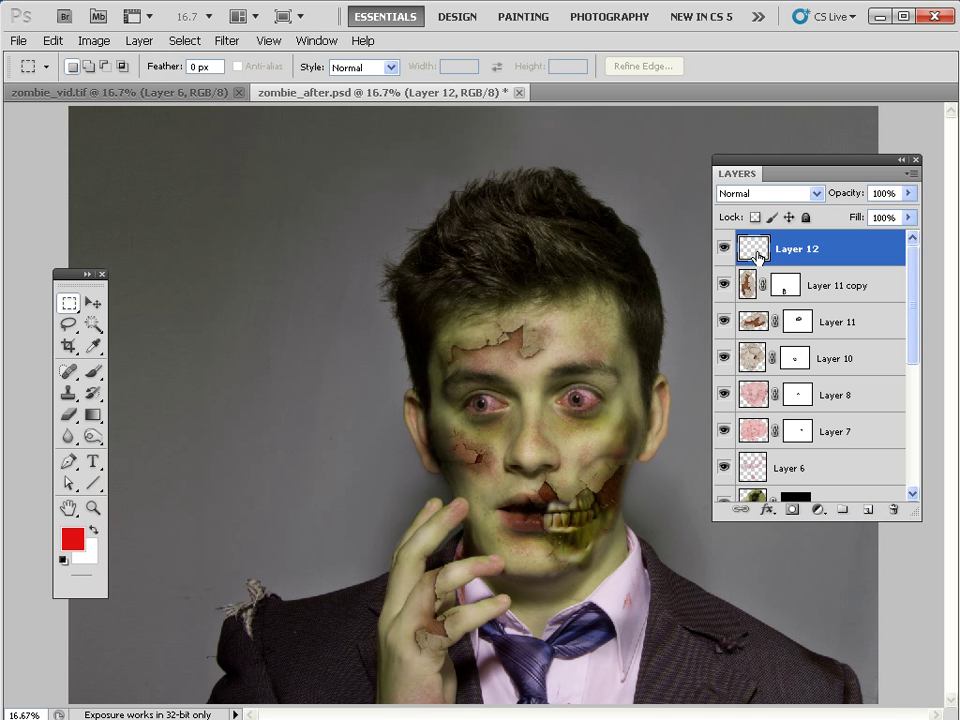
click(51, 40)
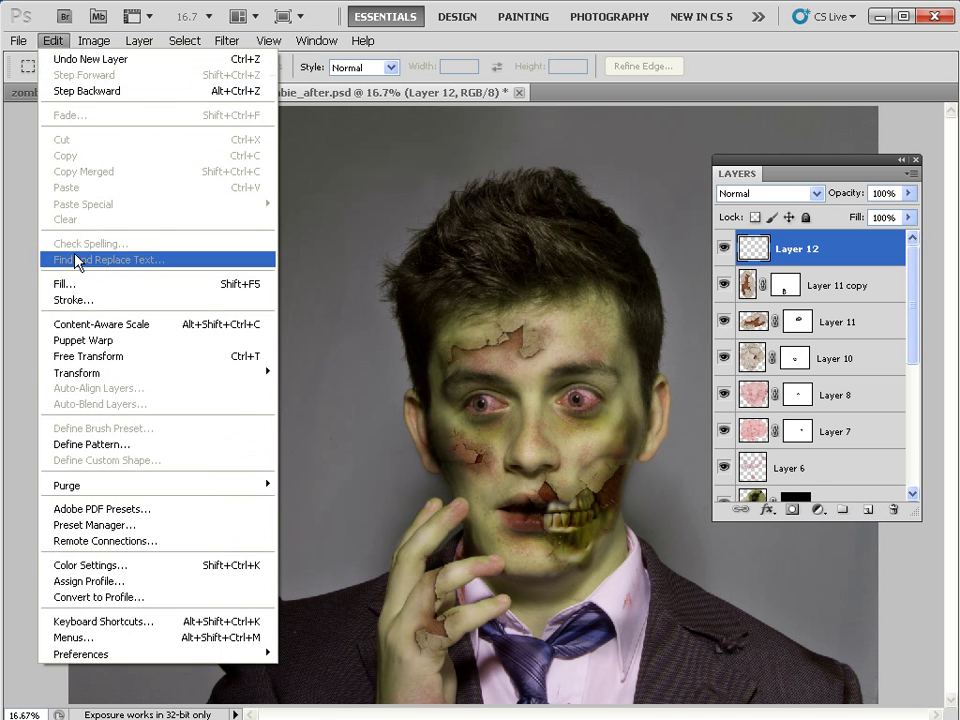
click(83, 285)
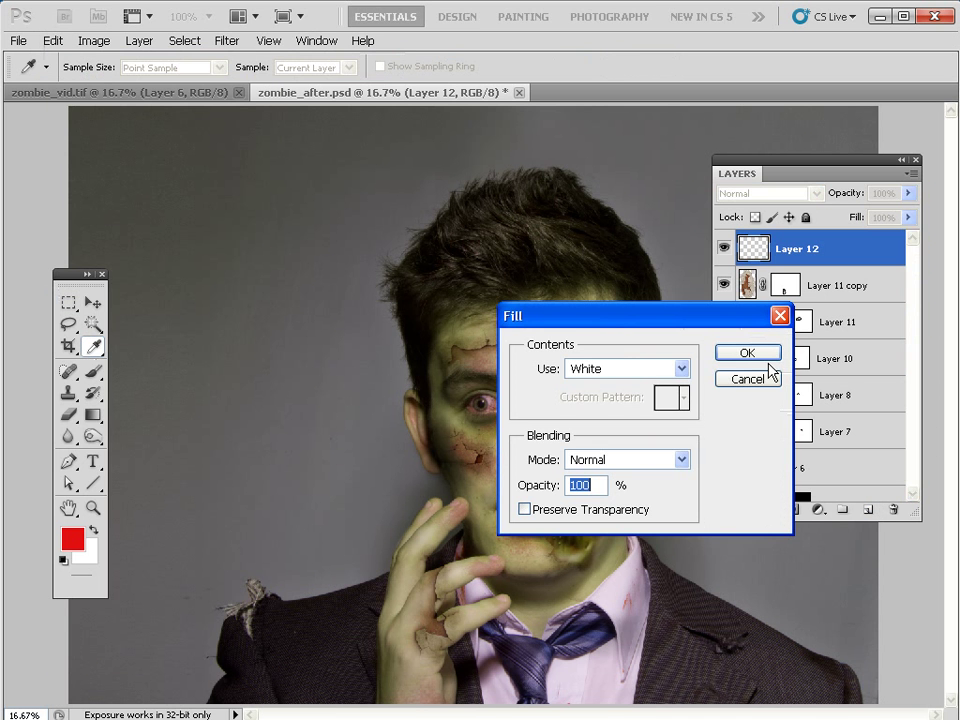
click(760, 373)
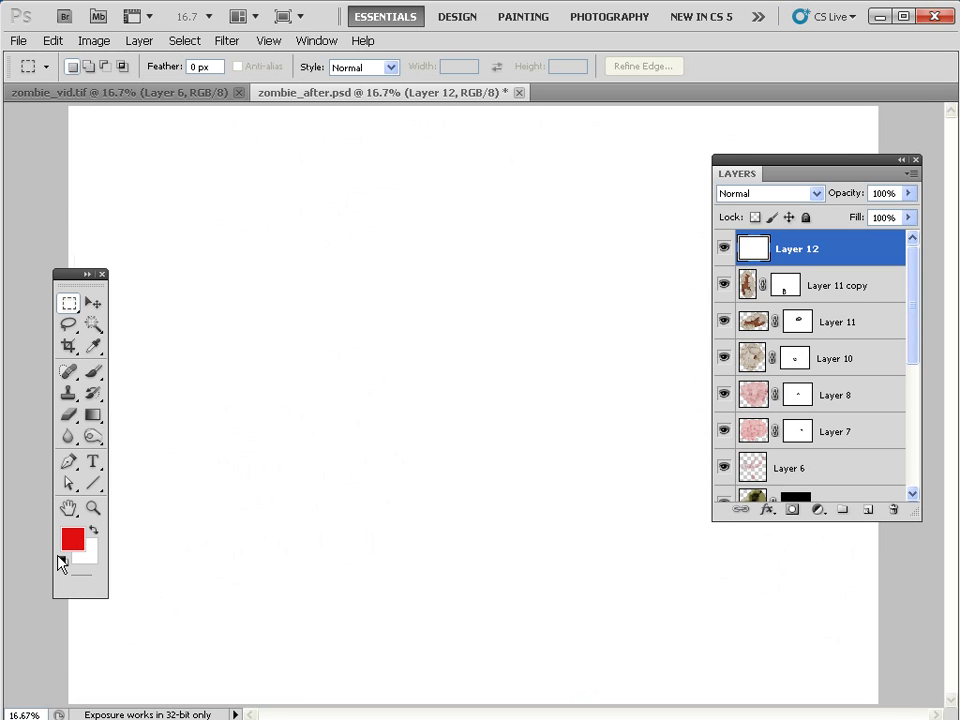
Start the Fibers filter on the white layer with red #c11717 as foreground colour, setting Strength to 40 and Variance to 4
click(80, 540)
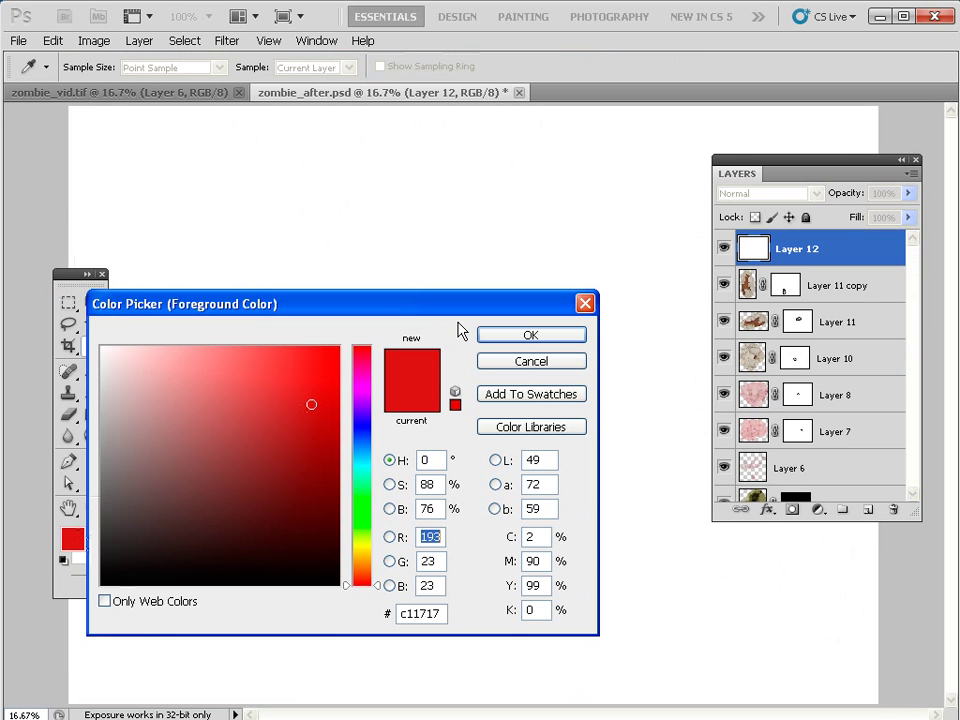
click(504, 338)
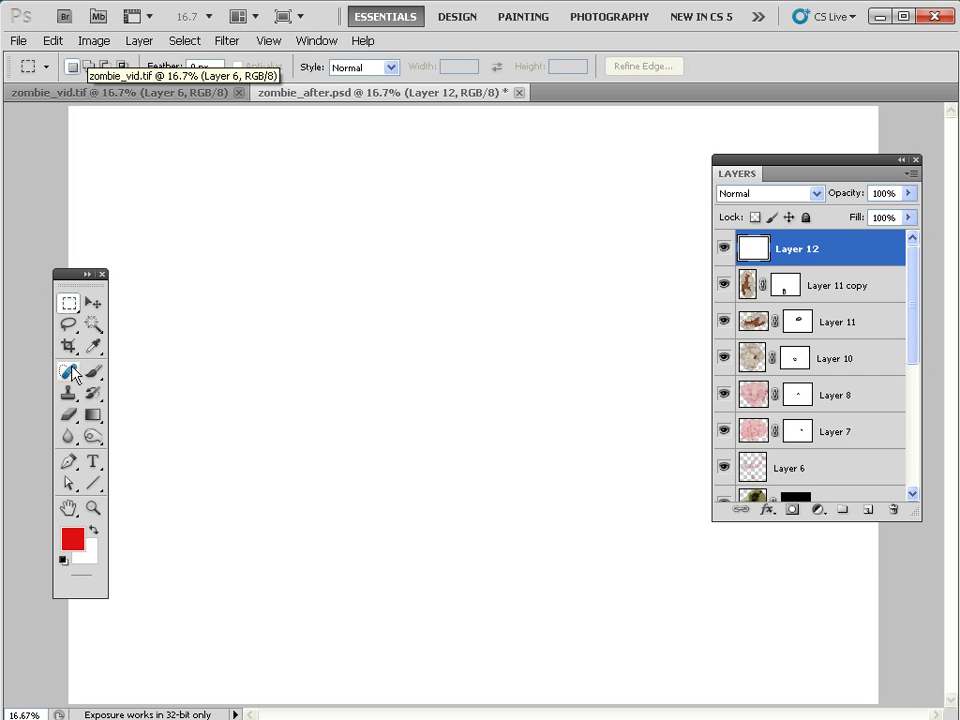
click(72, 540)
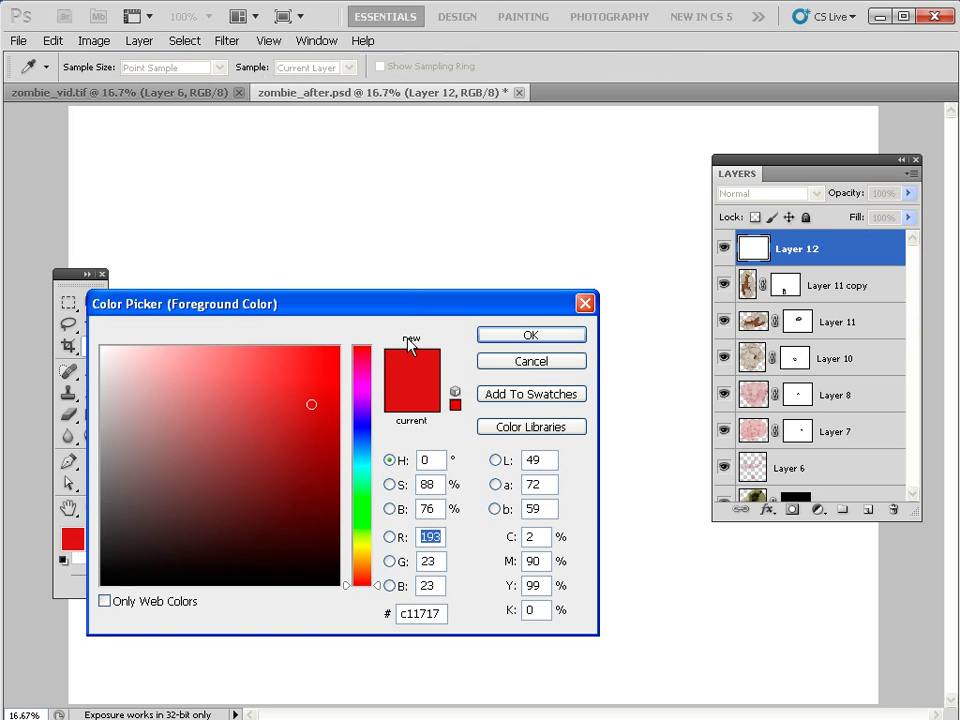
click(566, 337)
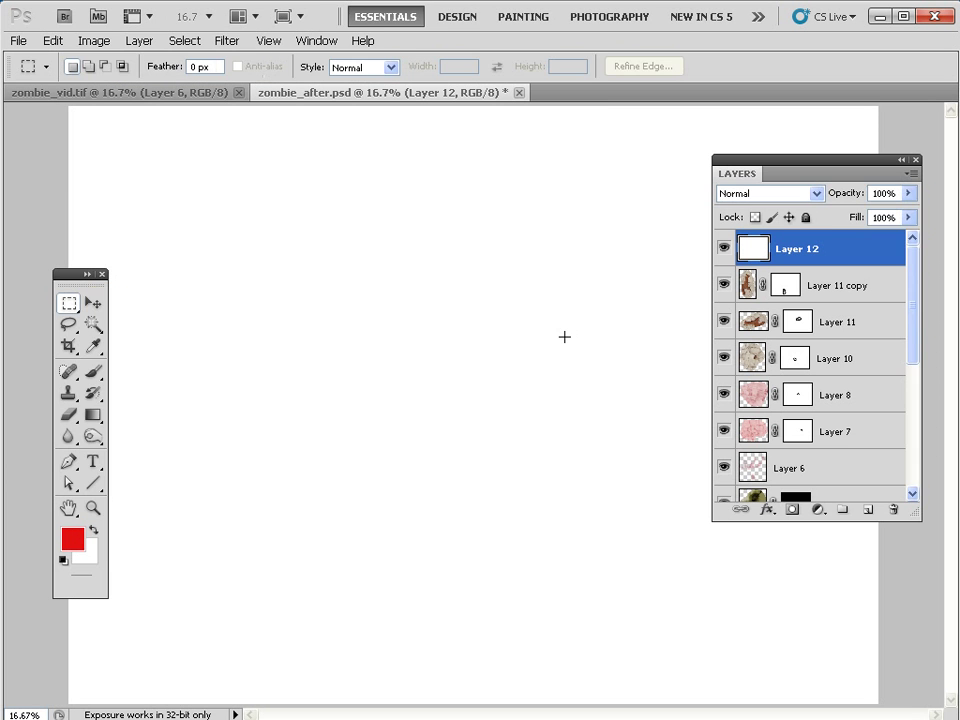
click(227, 41)
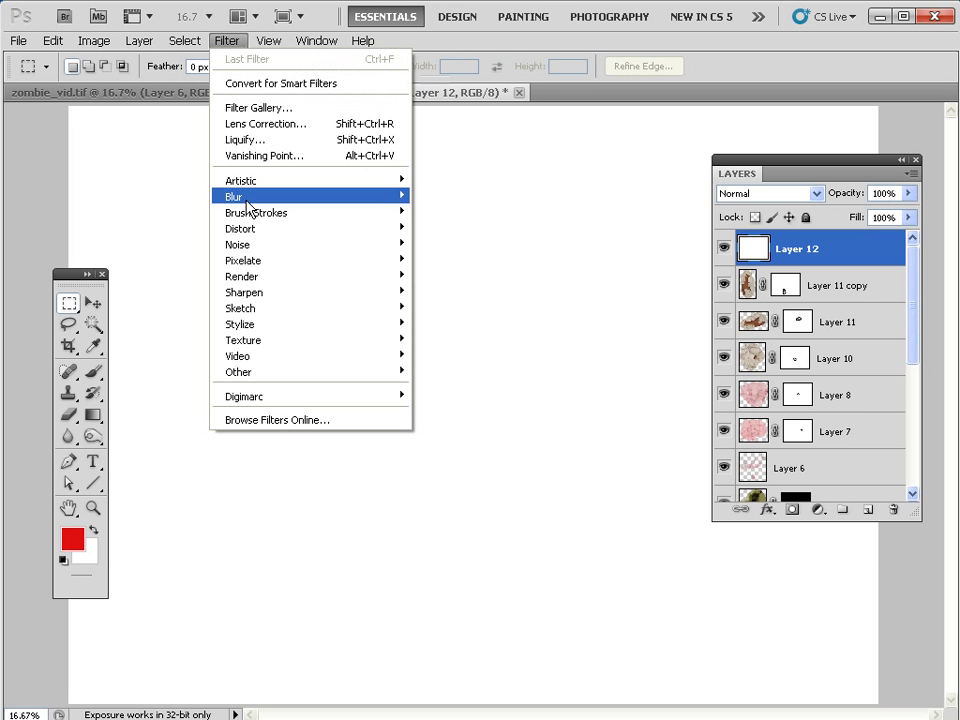
mouse_move(405, 276)
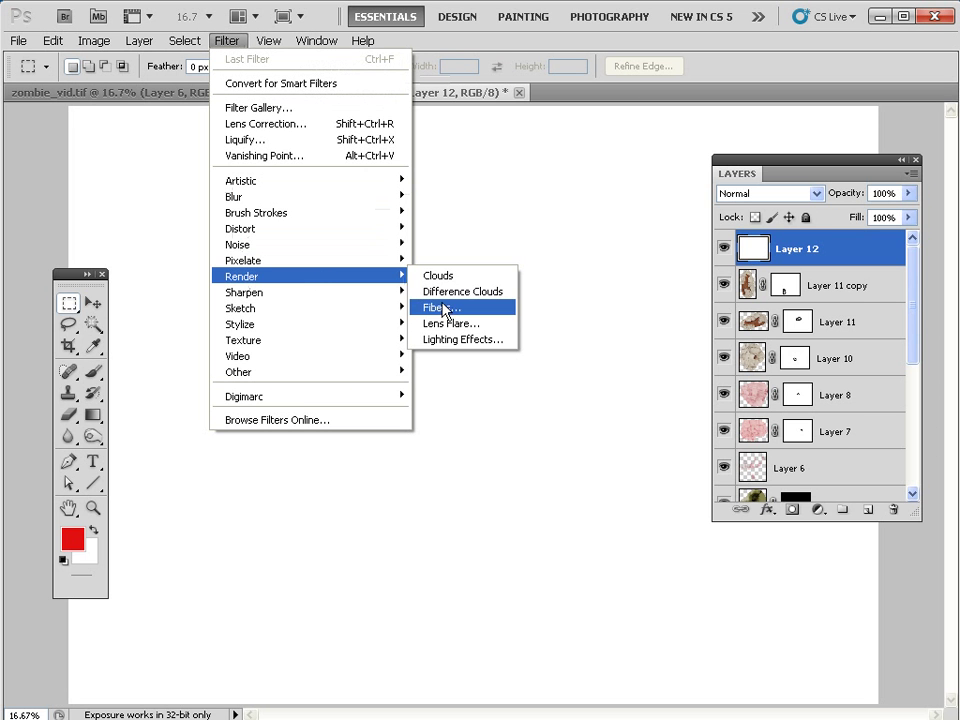
click(414, 306)
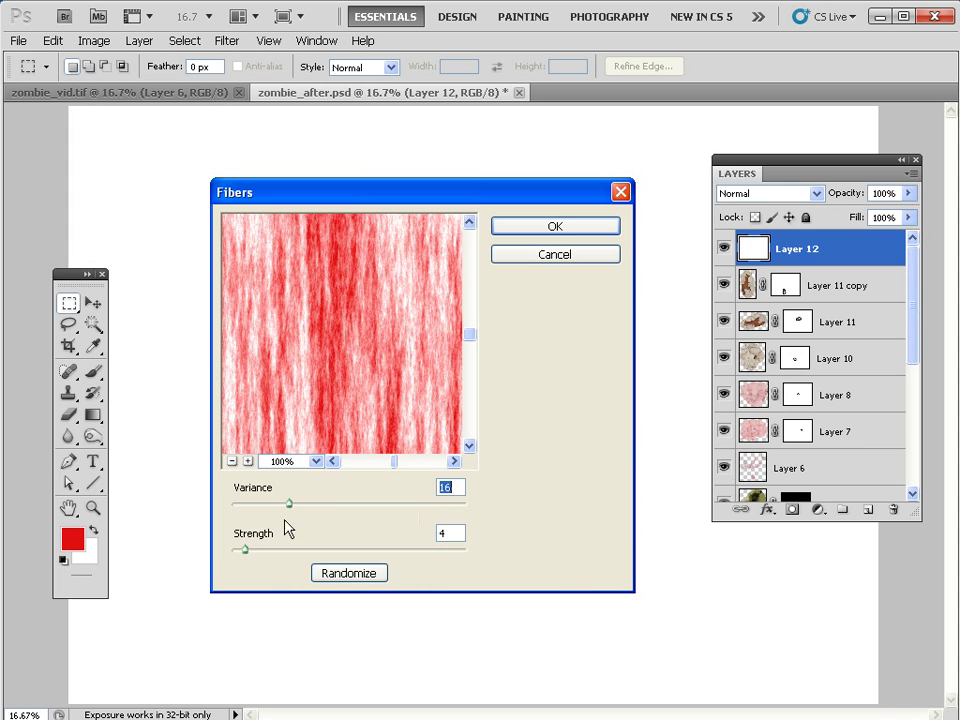
click(446, 535)
text(0)
click(456, 488)
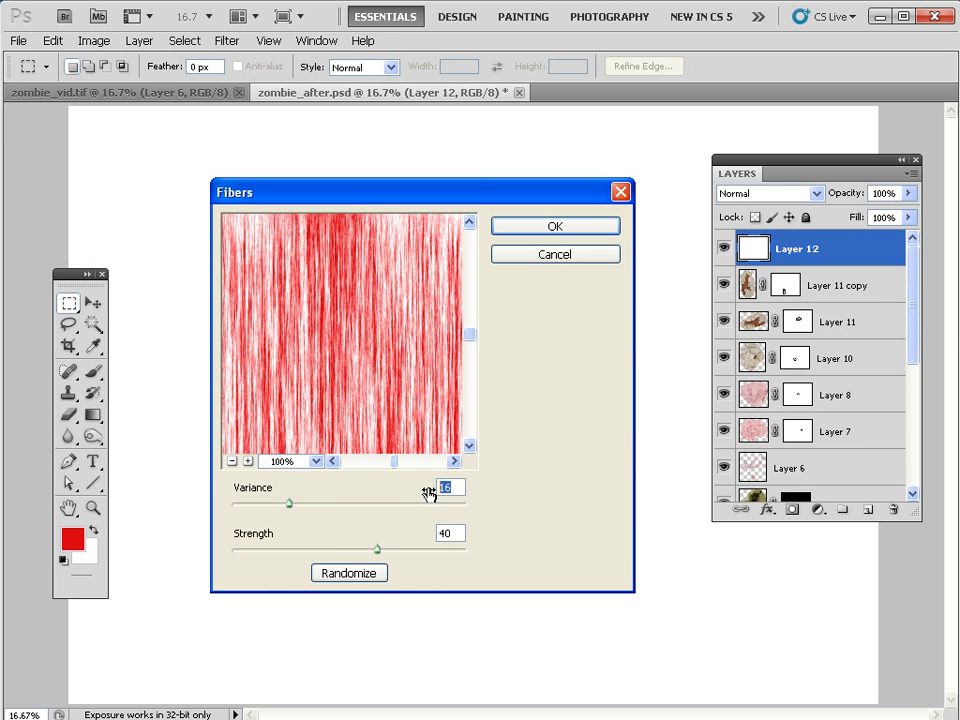
text(4)
Randomize the fibre pattern several times and apply the Fibers filter to the top layer
click(330, 574)
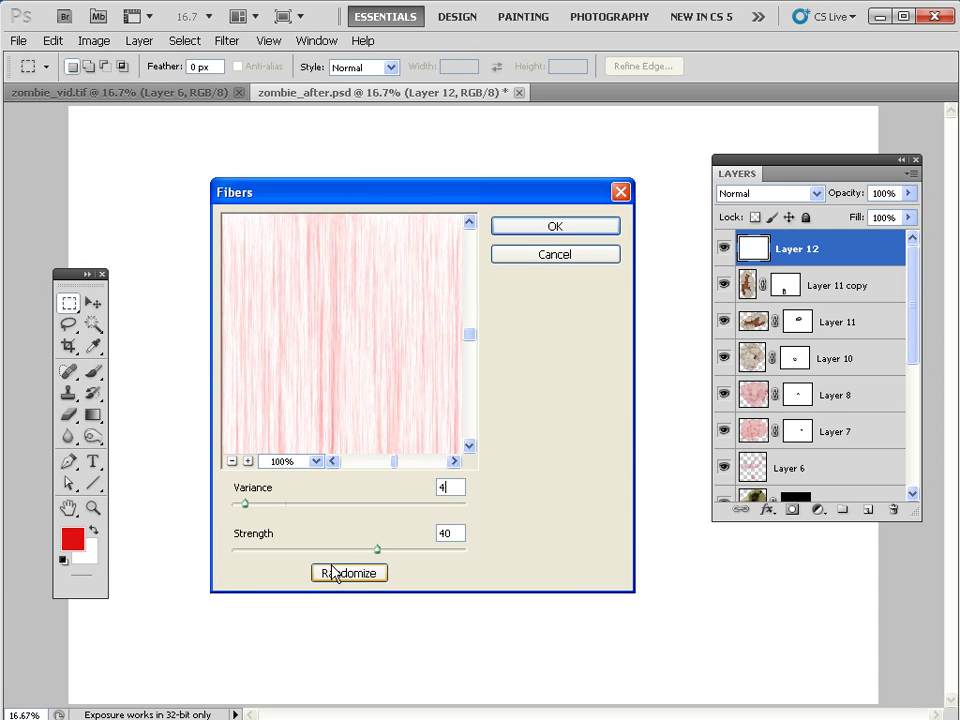
click(334, 575)
click(336, 577)
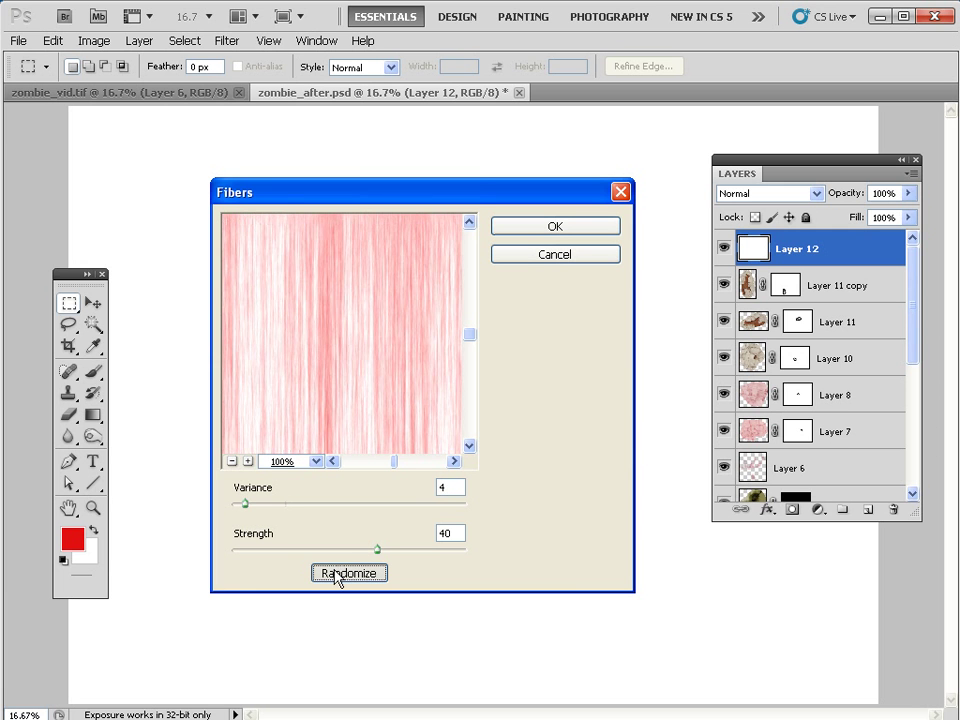
click(336, 576)
click(336, 576)
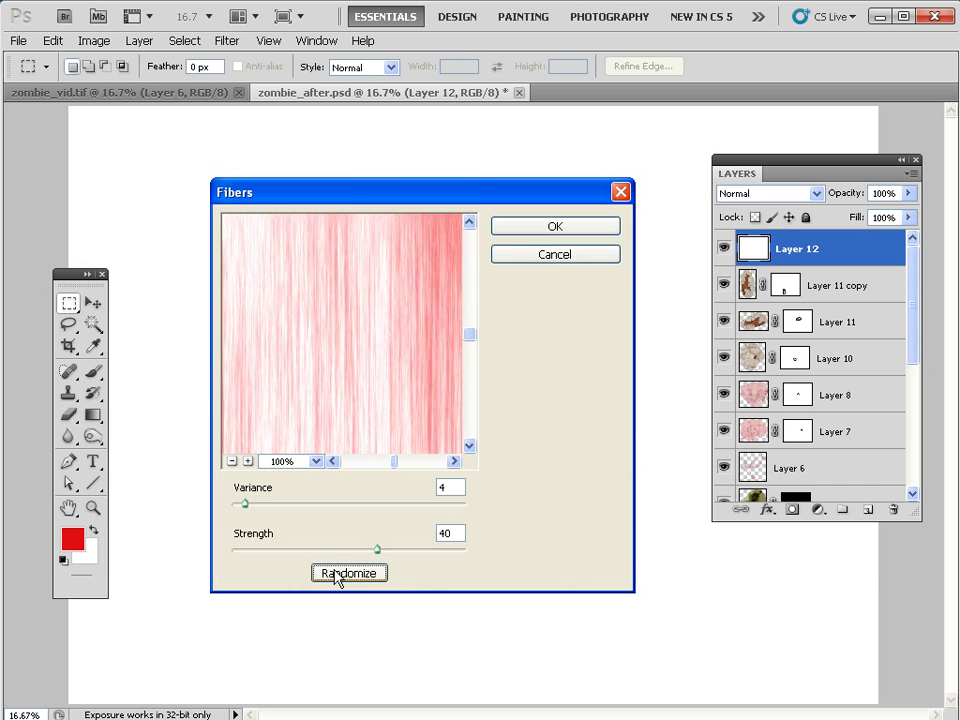
click(336, 576)
click(336, 576)
click(362, 574)
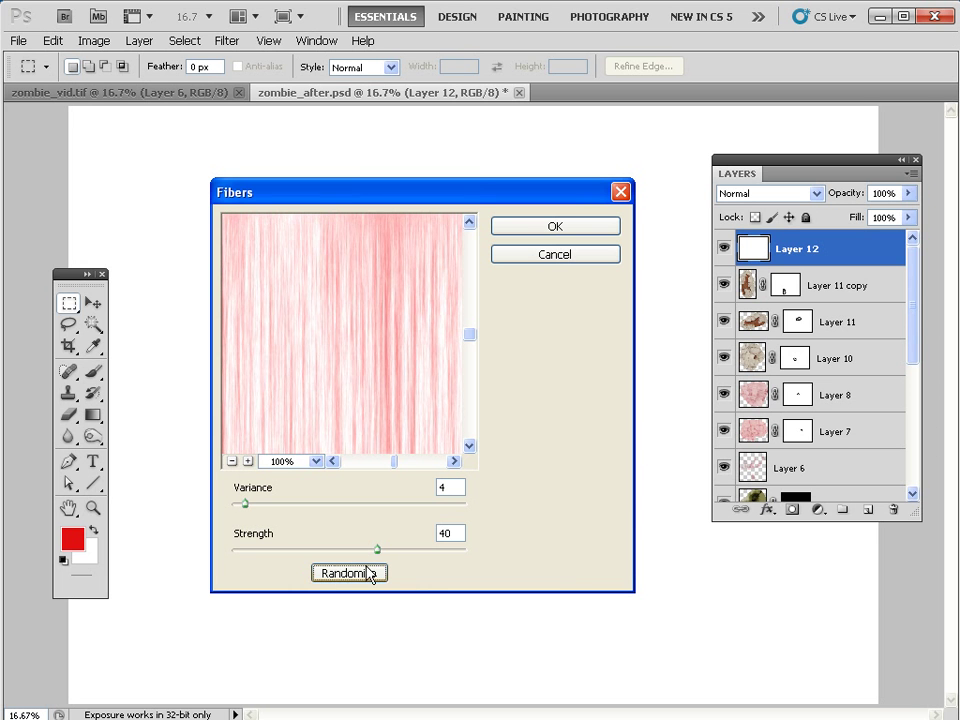
click(378, 568)
click(553, 228)
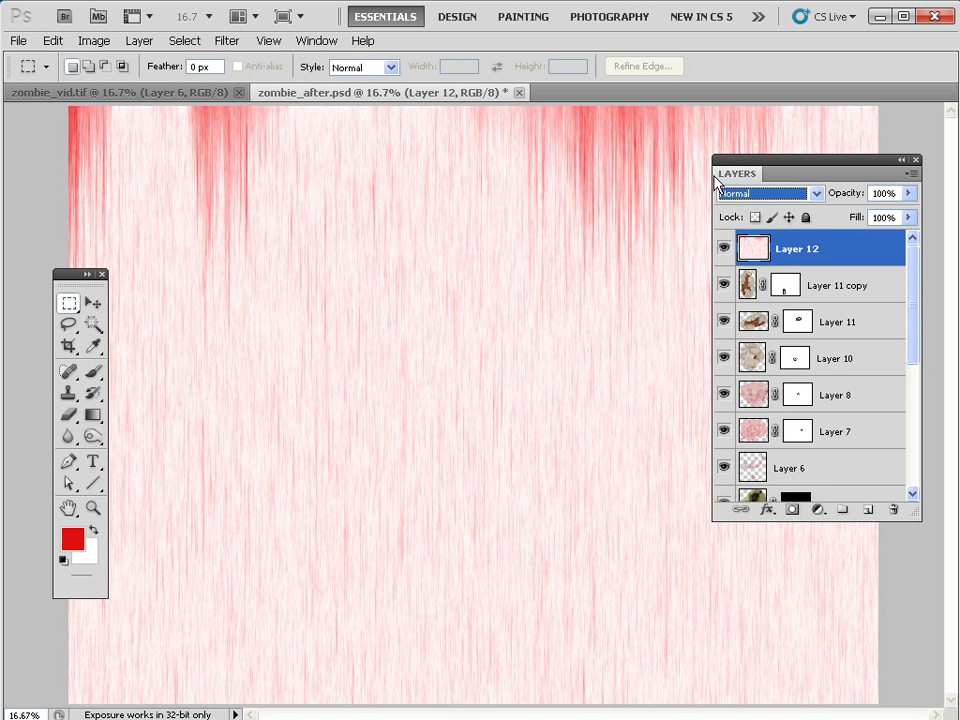
Set the red fibres layer's blend mode to Color Burn
click(774, 196)
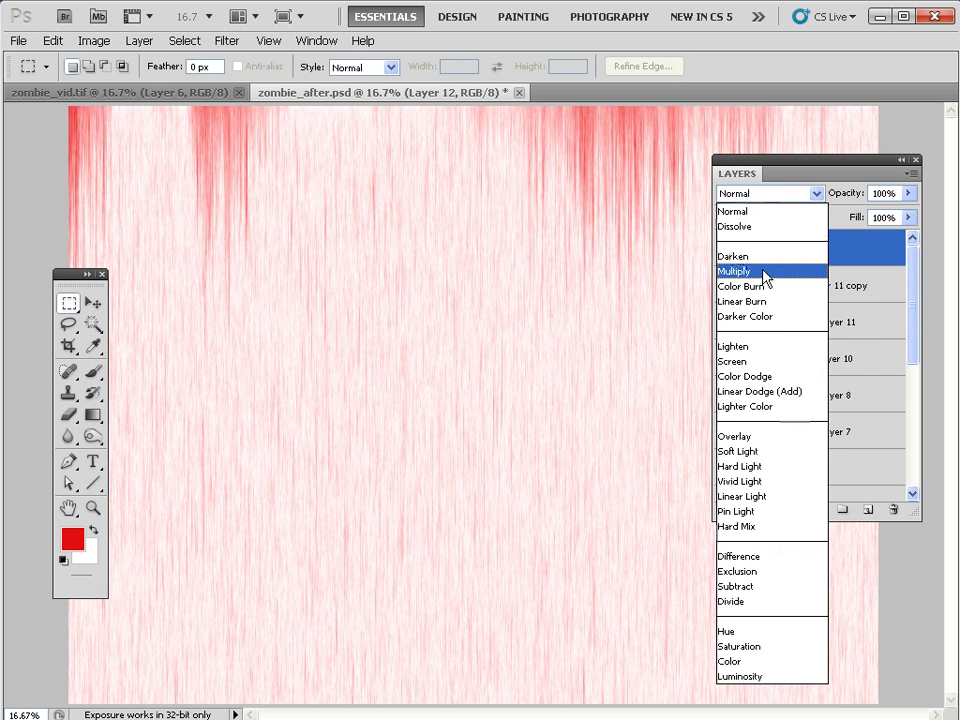
click(765, 292)
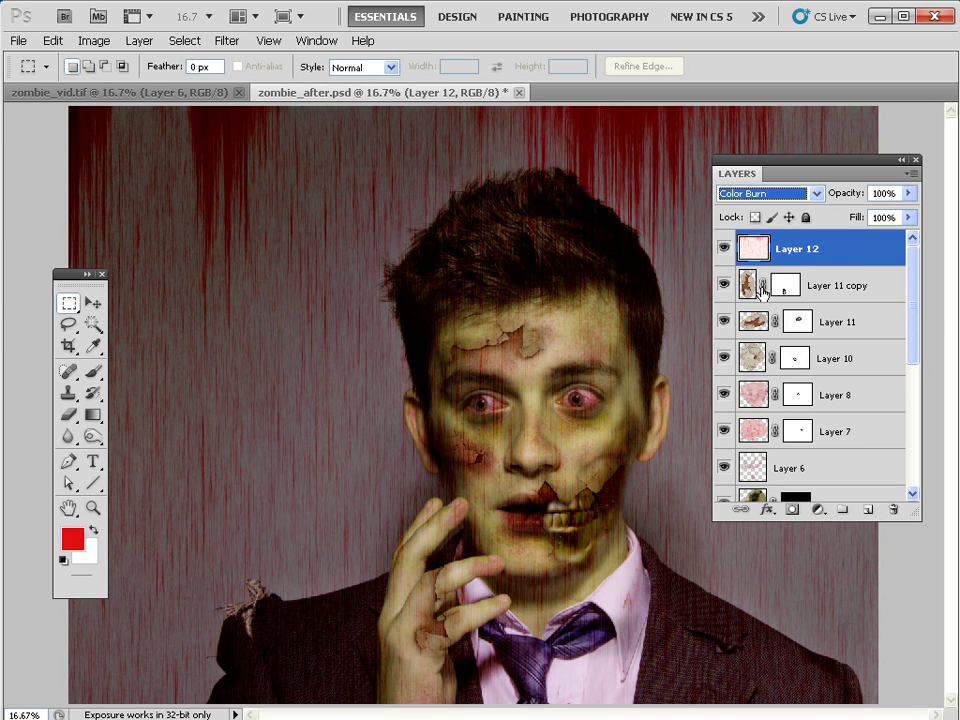
key(ctrl+0)
On the Background layer, select the wall around the man with the Magic Wand at tolerance 24, including the upper corner and collar gap
scroll(915, 330, down, 5)
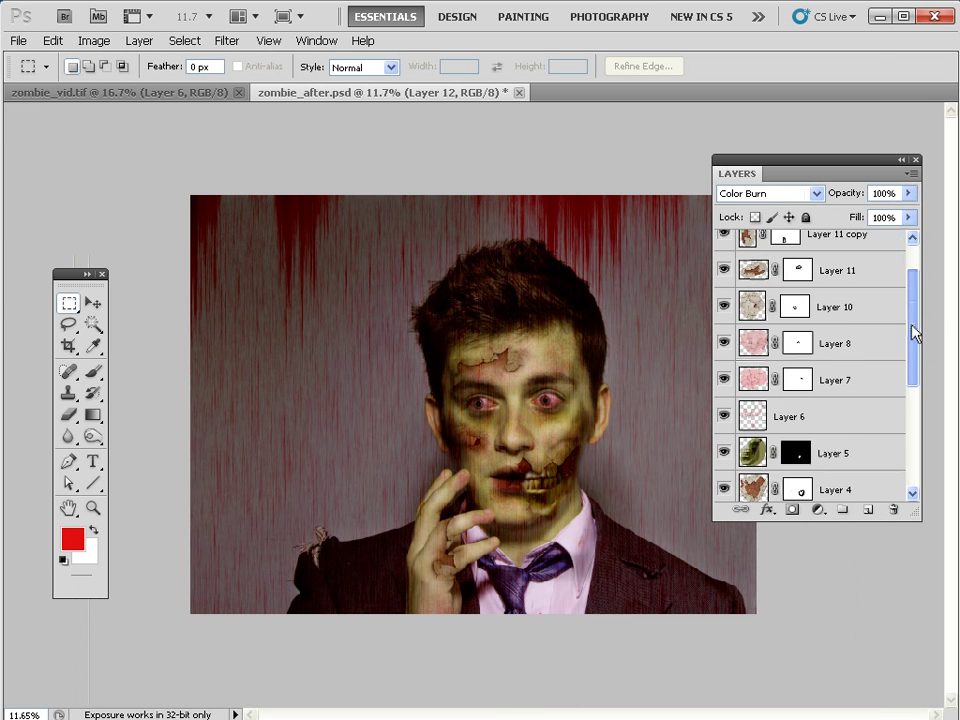
click(766, 483)
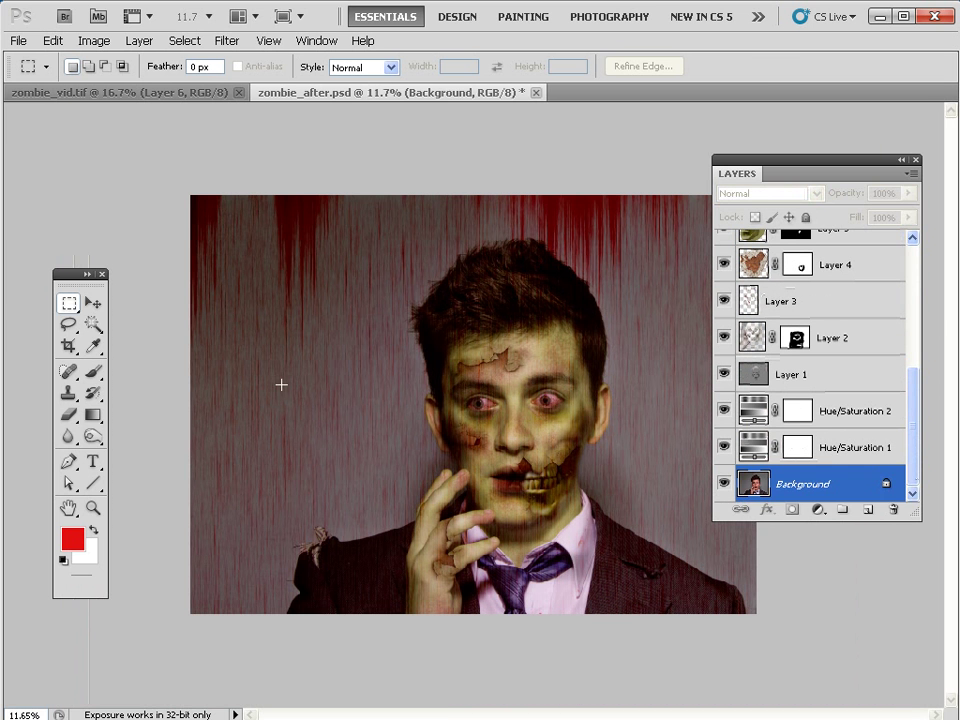
click(93, 323)
right_click(93, 323)
click(148, 322)
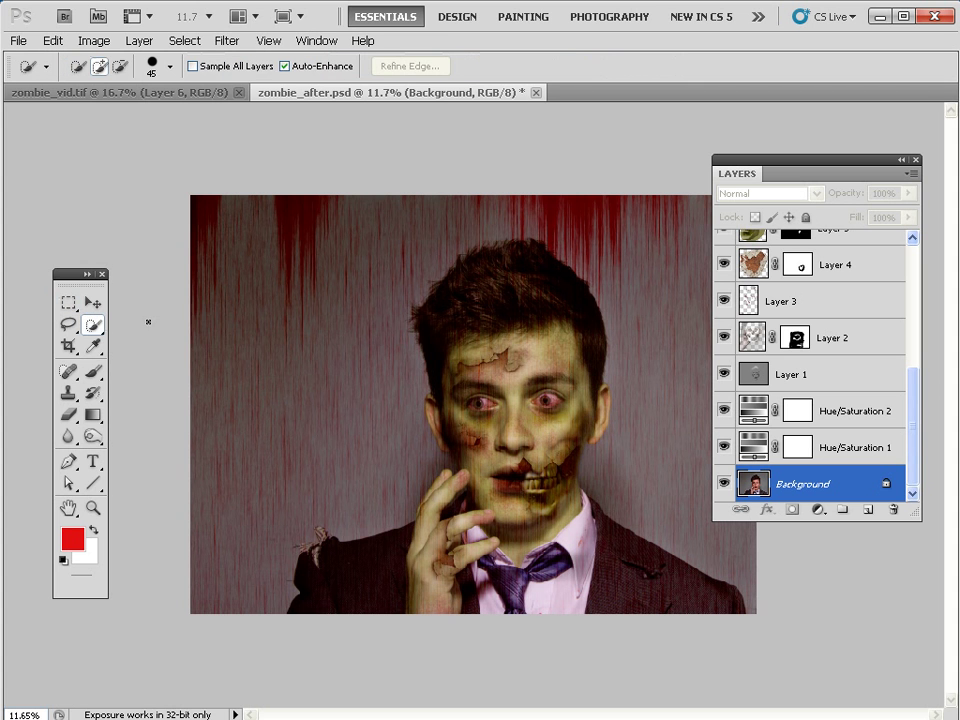
right_click(98, 322)
click(128, 344)
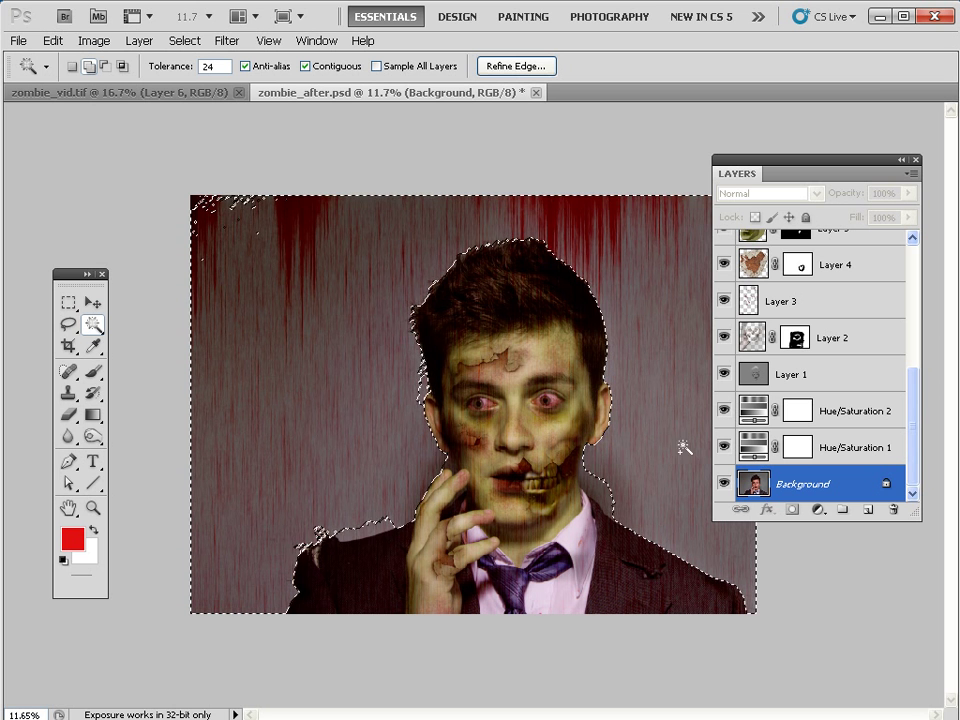
click(607, 497)
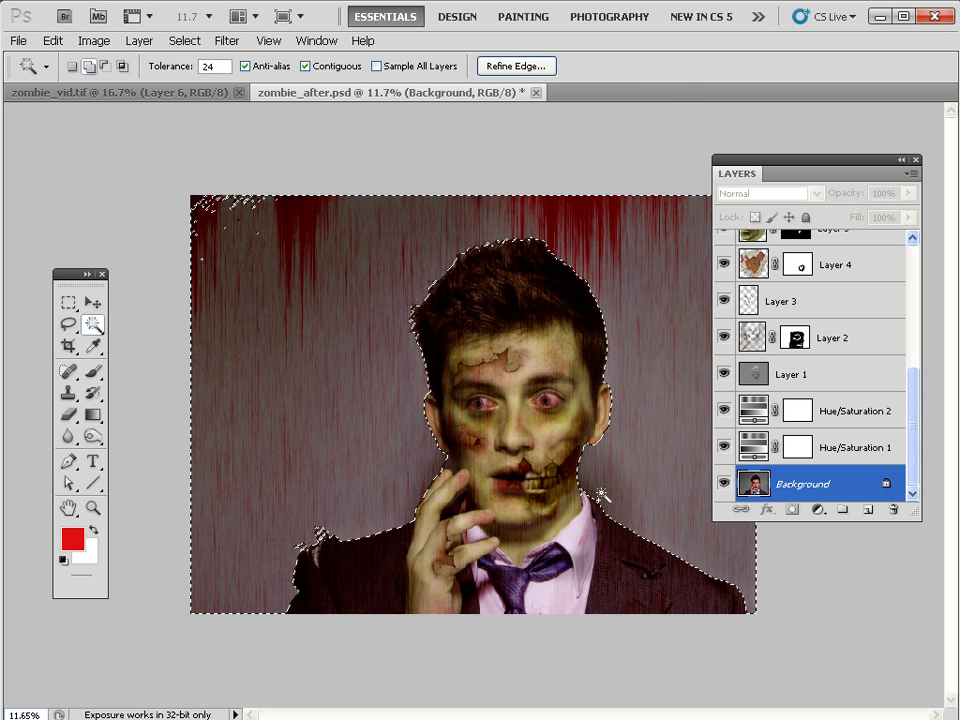
click(199, 203)
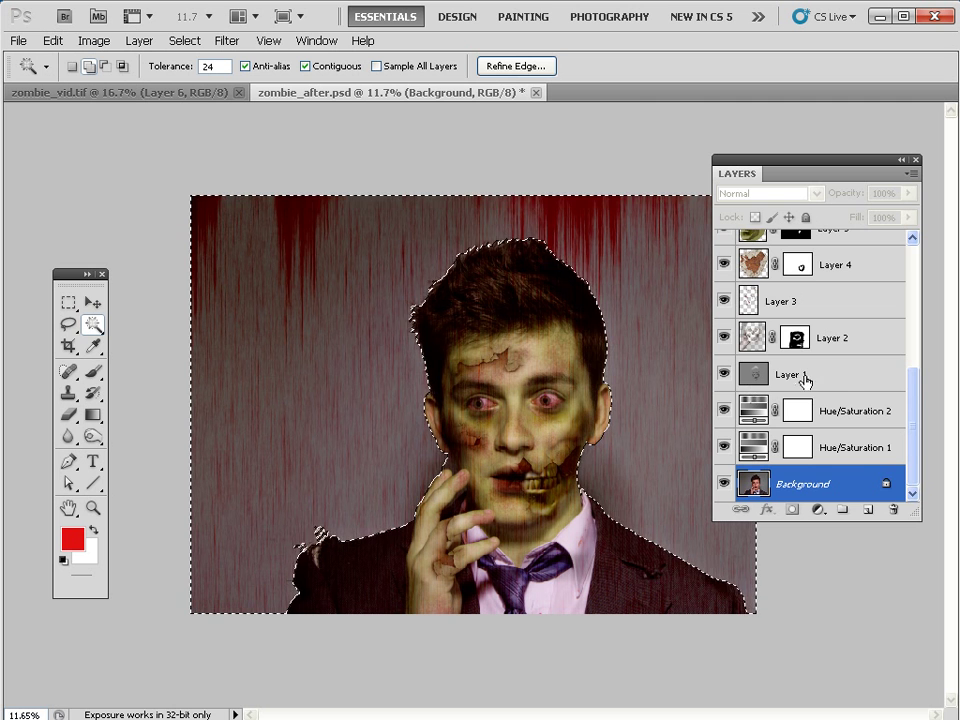
Add a layer mask to the red fibres layer from the wall selection
scroll(763, 255, up, 5)
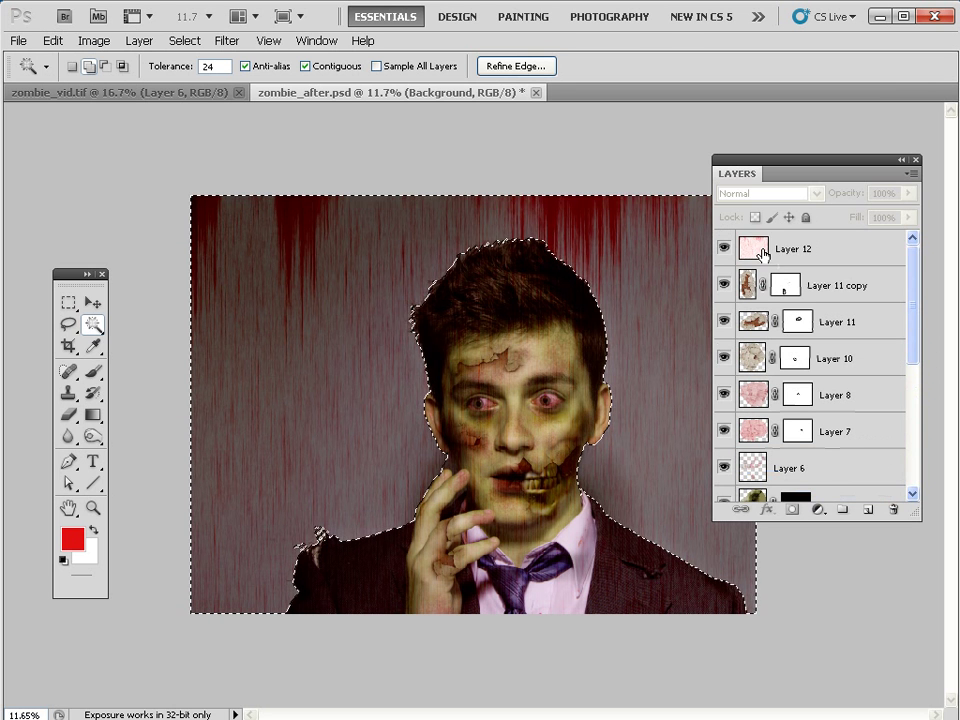
click(763, 252)
click(793, 510)
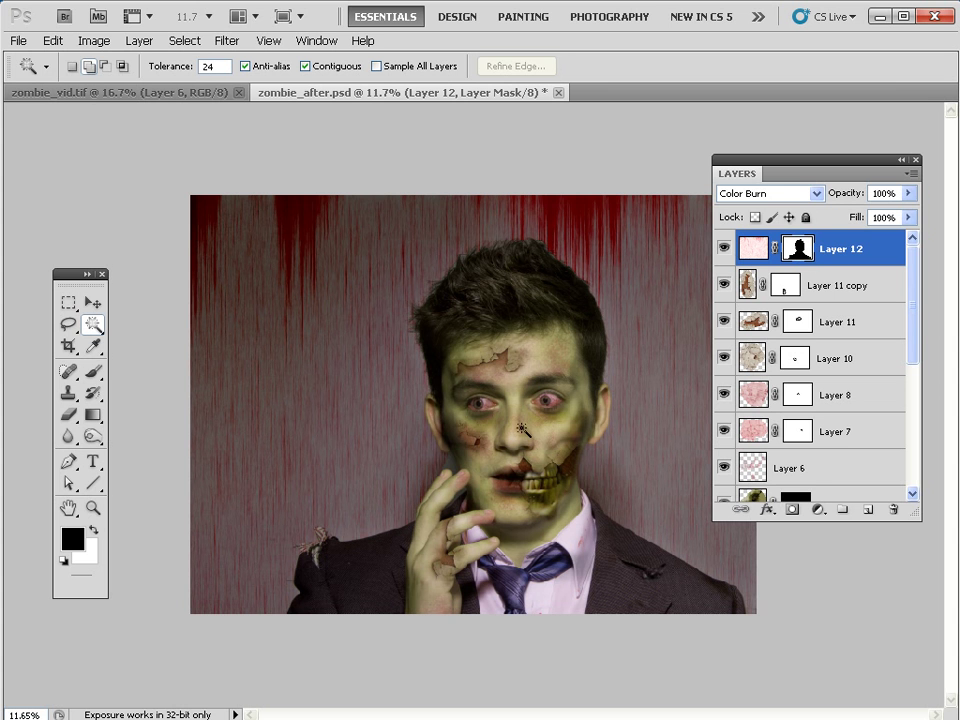
Paint white on the fibres mask with a 125 px brush at 61% opacity, filling the gap between the neck and fingertips
scroll(440, 388, up, 2)
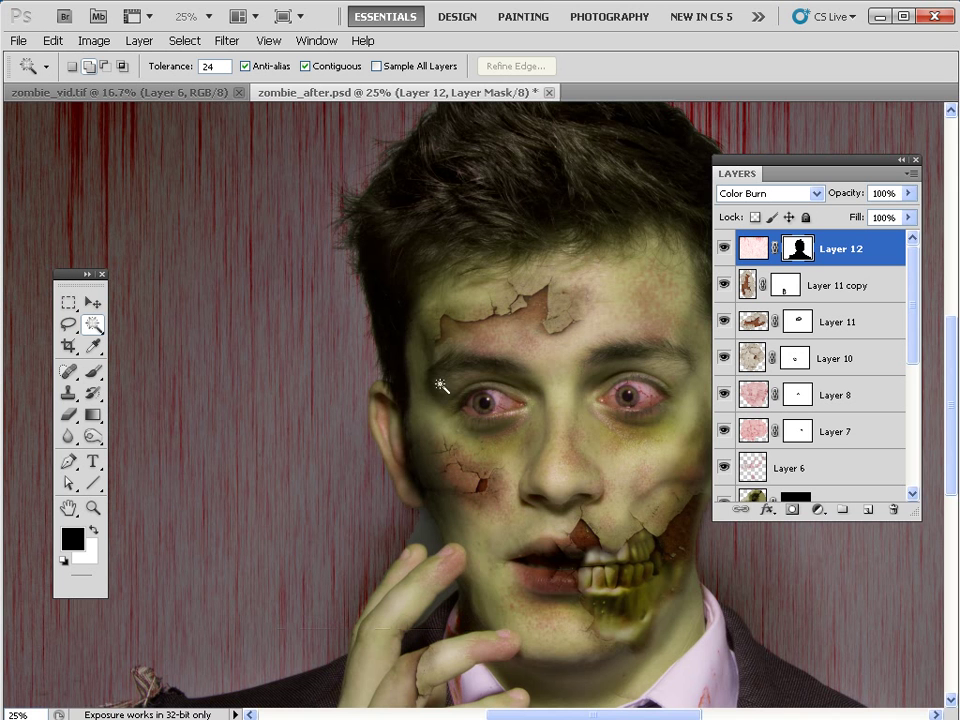
click(97, 373)
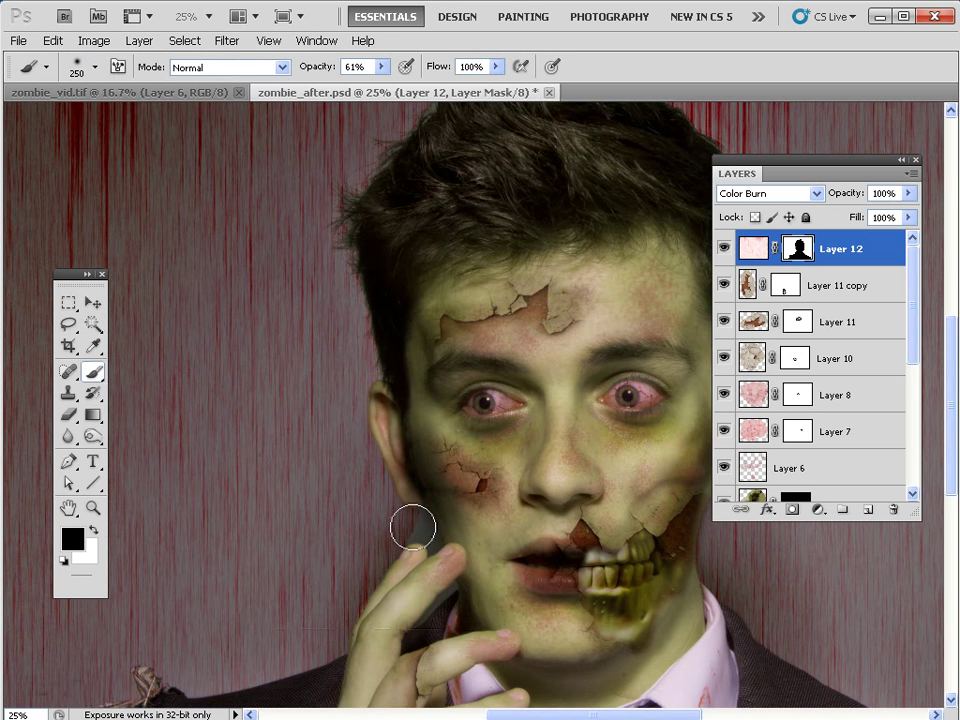
key(bracketleft)
key(bracketleft)
key(bracketleft)
key(bracketleft)
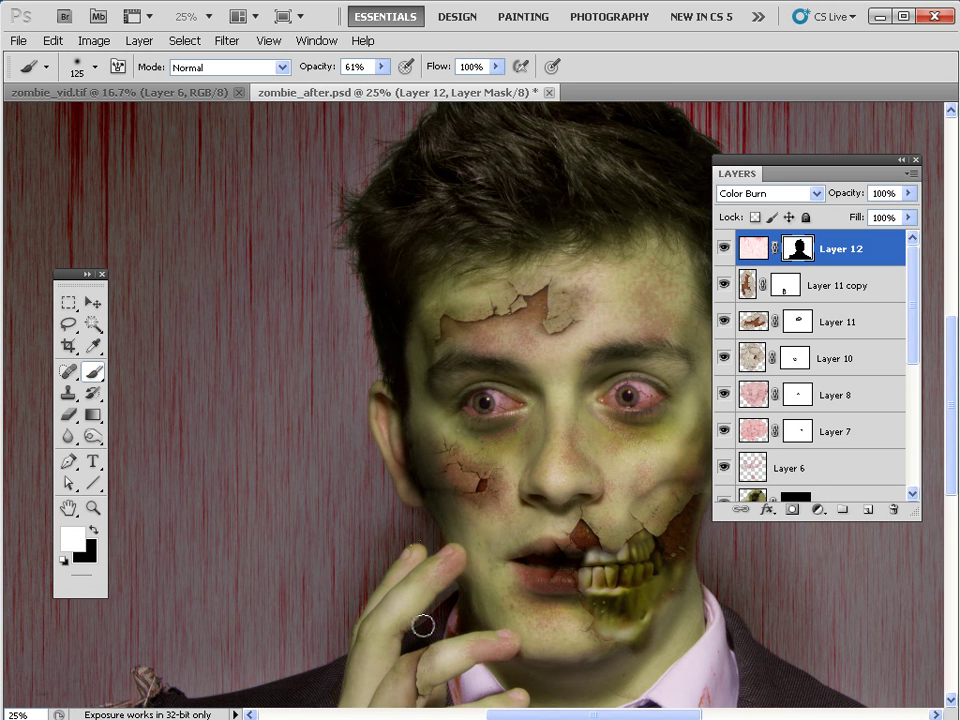
key(z)
key(ctrl+0)
Select the fibres layer's contents and stamp all visible layers into a new merged layer on top
click(757, 250)
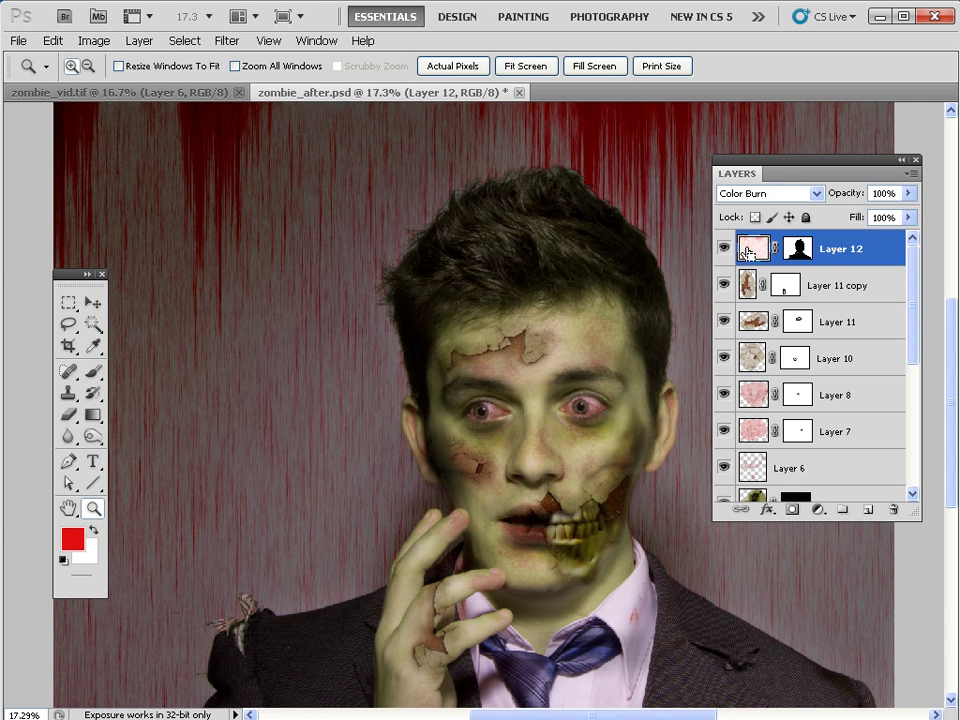
ctrl+click(749, 251)
key(ctrl+shift+alt+e)
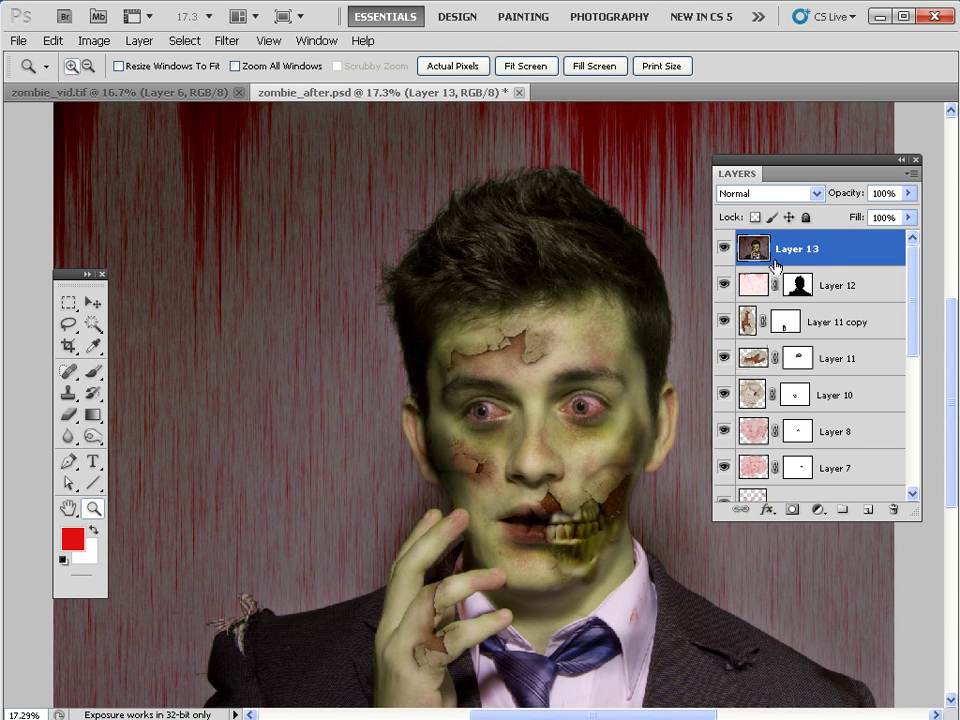
Enlarge the eyes on the merged layer using Liquify's Bloat tool with brush size 356, density 50 and rate 80
click(226, 41)
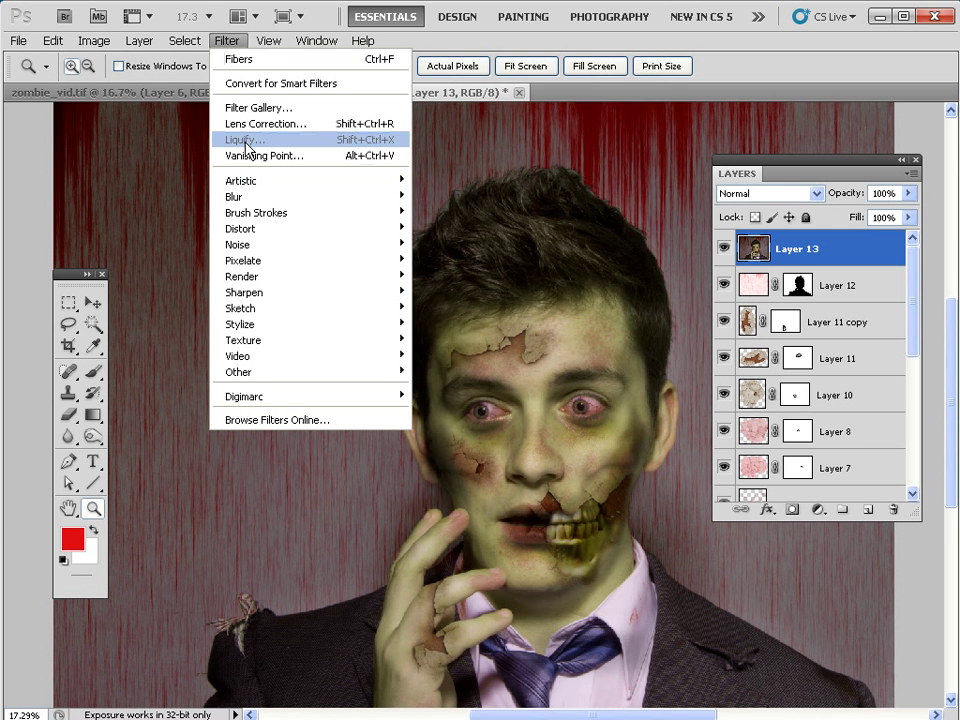
click(245, 140)
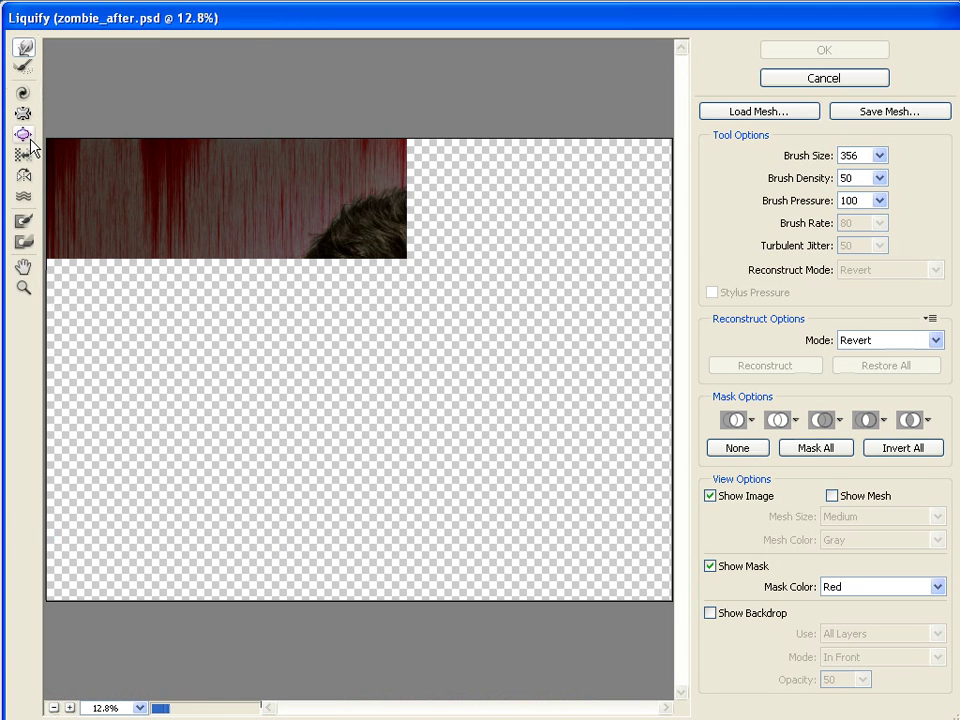
click(24, 137)
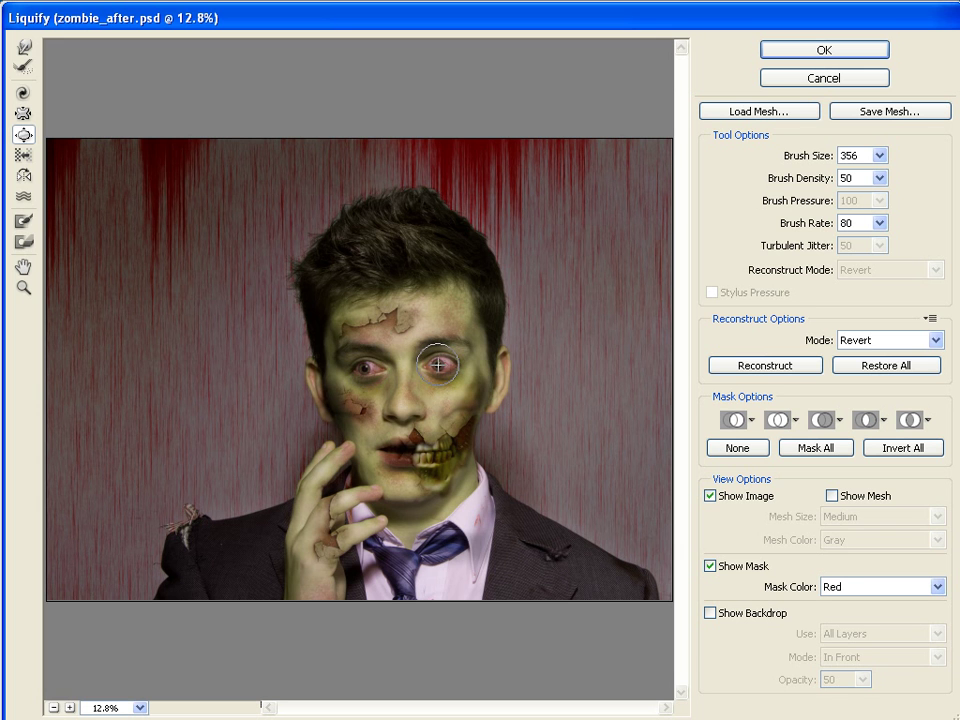
click(805, 52)
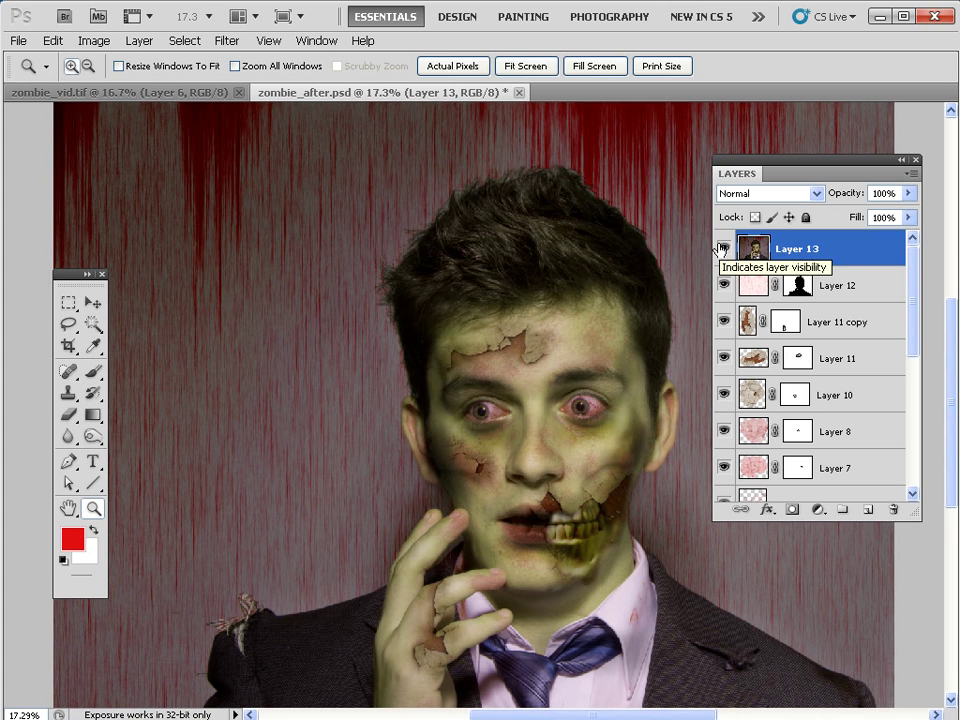
Add a Levels adjustment layer with input black point 11 and white point 230, and view the image without panels
click(818, 512)
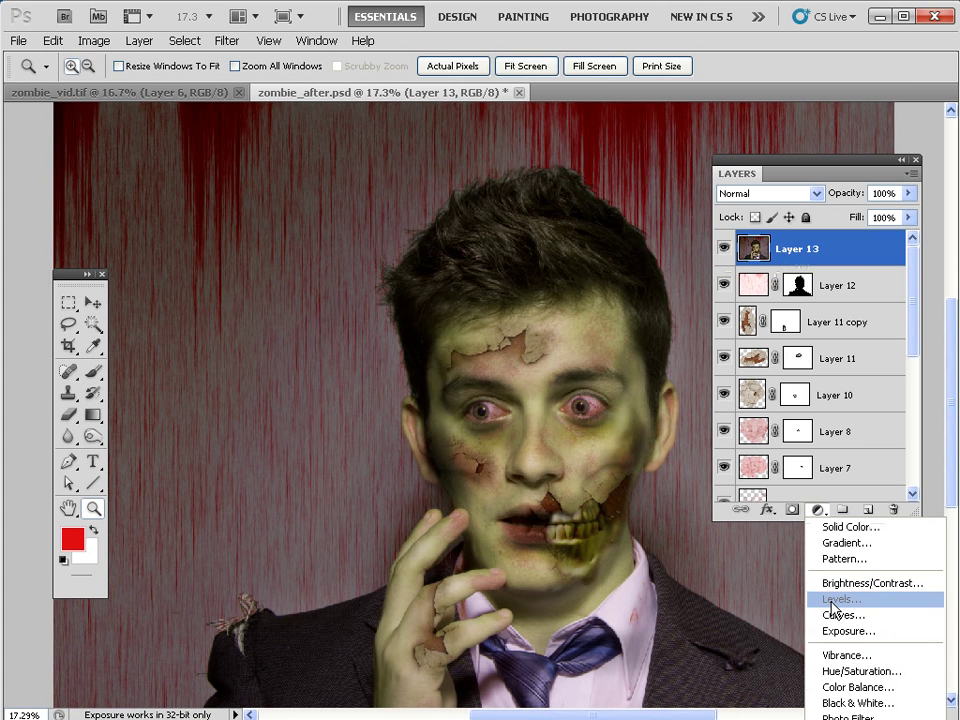
click(822, 598)
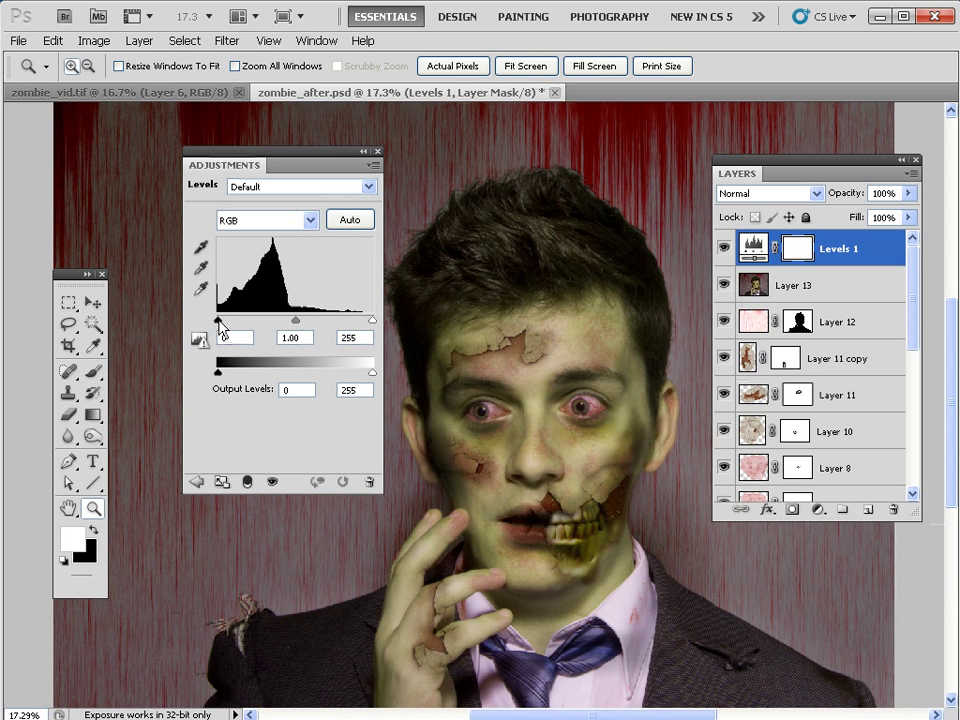
drag(219, 321, 229, 326)
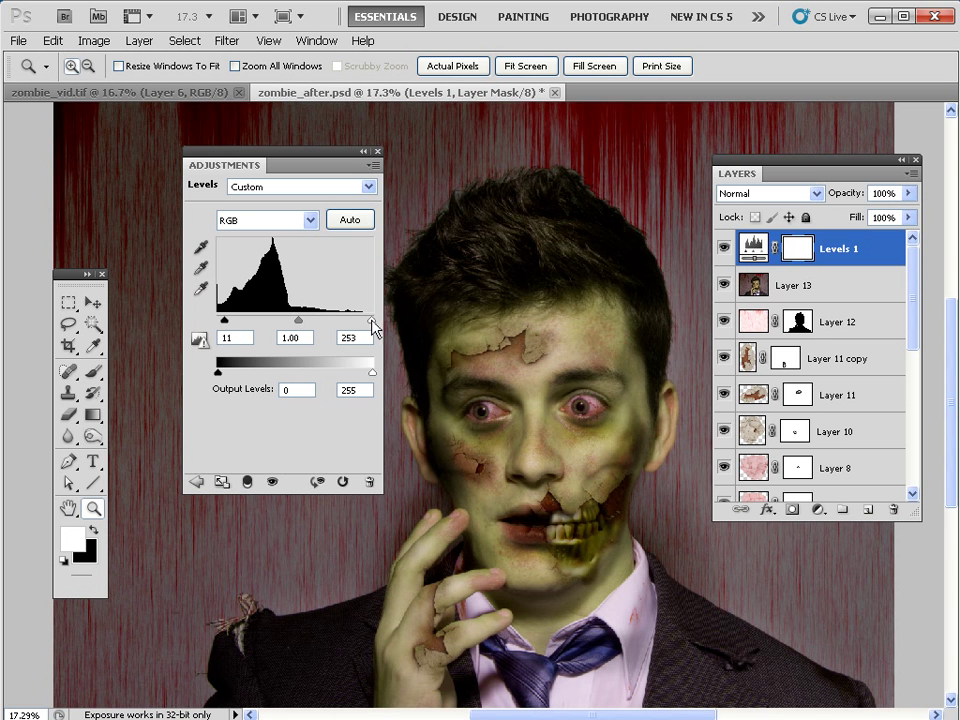
drag(372, 322, 358, 322)
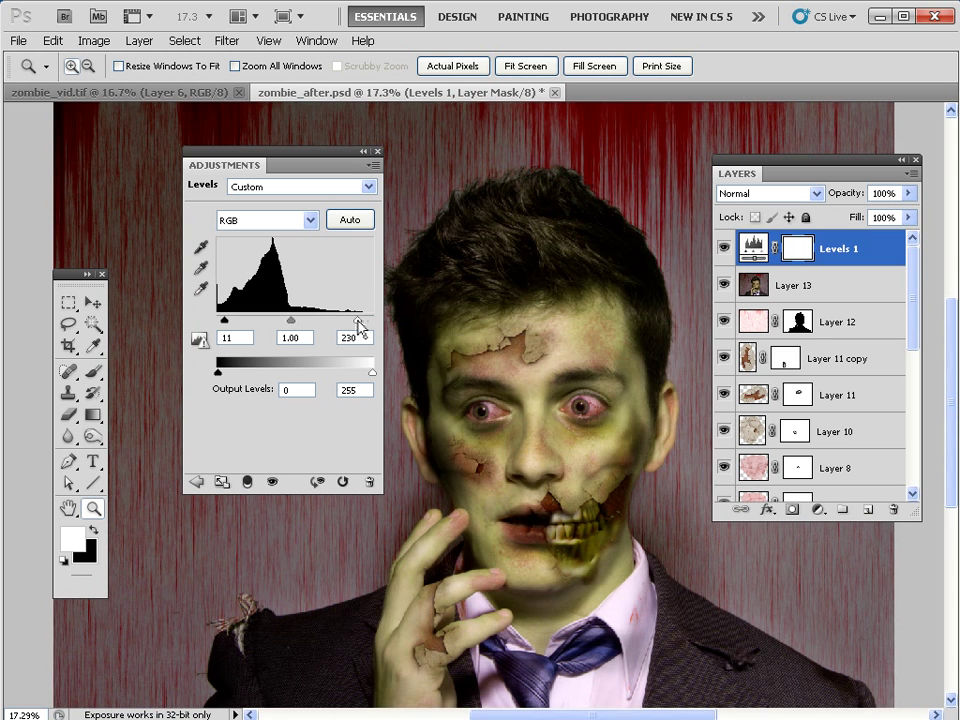
key(Tab)
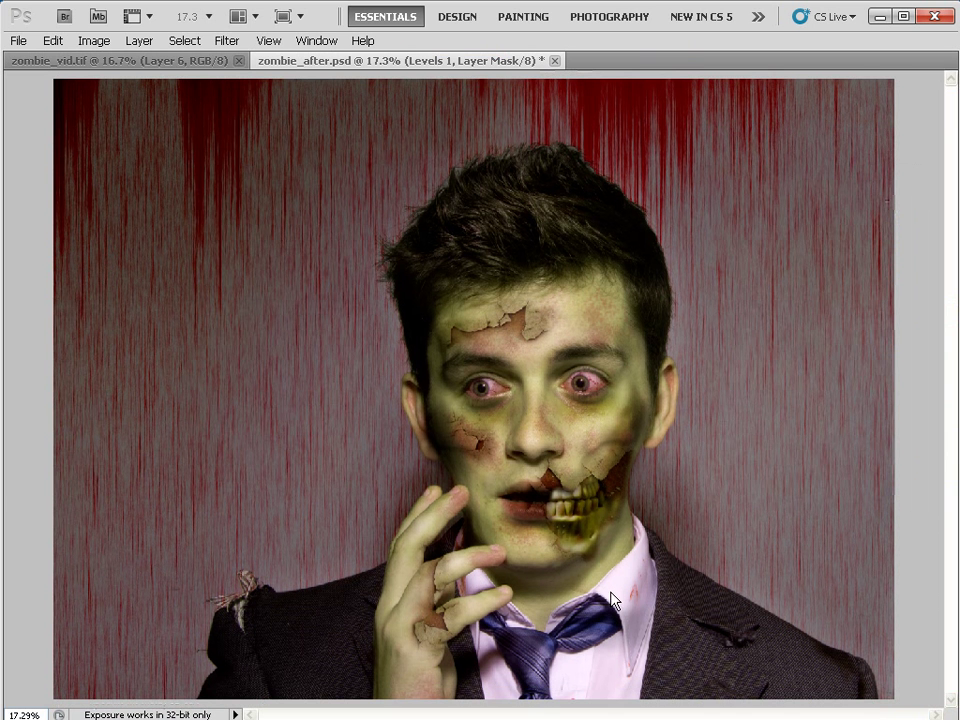